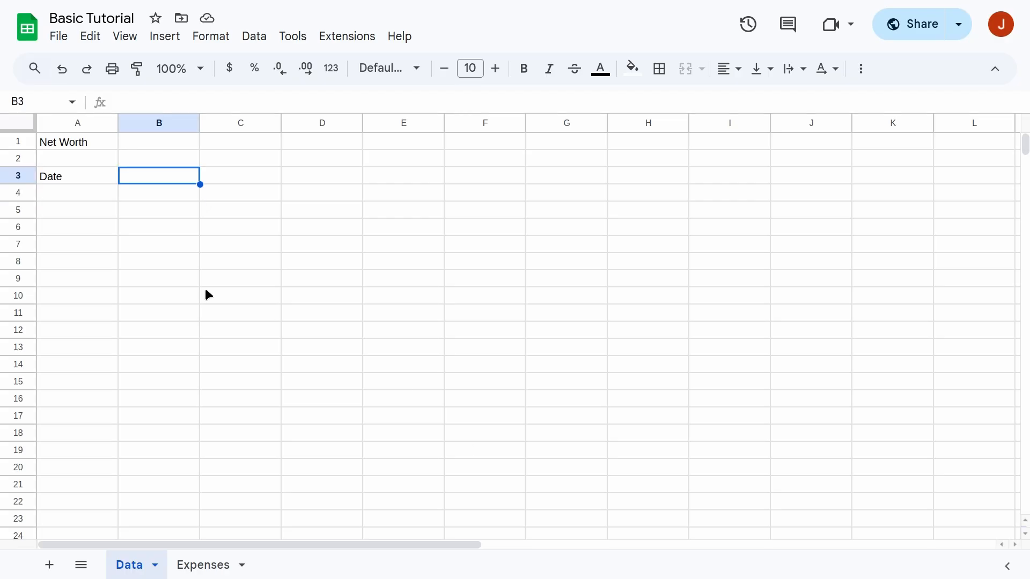
Enter the column headers Savings, Stocks, Property and Retirement Fund in cells B3 to E3.
text(Savings)
key(Tab)
text(Stocks)
key(Tab)
text(Property)
key(Tab)
text(Retirement Fund)
key(Return)
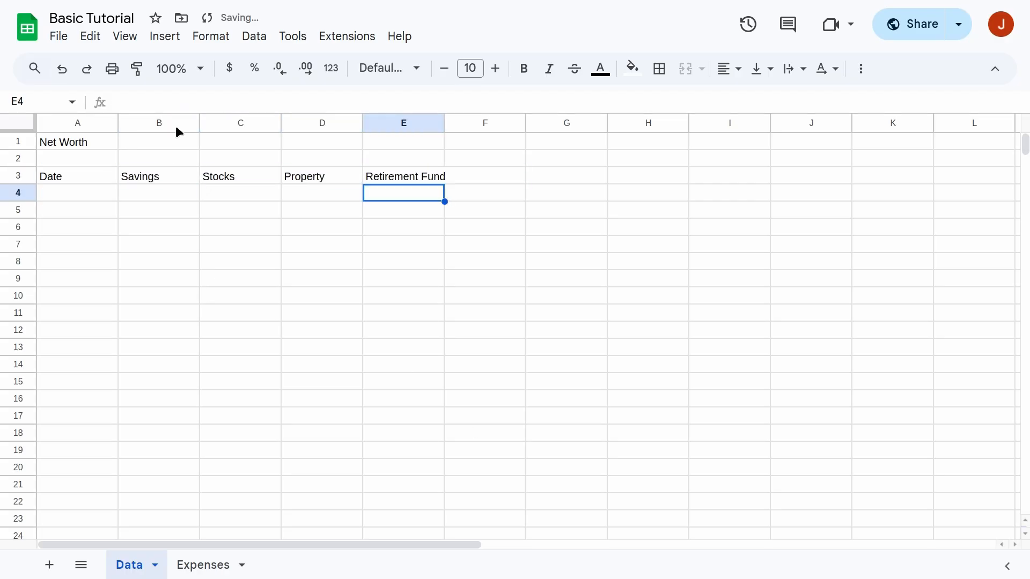
Fill the Date column with yearly dates from 01/01/2014 in A4 to 01/01/2023 in A13.
text(01/01/2014)
key(Return)
text(01/01/2015)
key(Return)
drag(77, 193, 78, 211)
drag(118, 219, 103, 365)
click(171, 279)
key(Left)
key(Up)
key(Up)
key(Up)
key(Down)
key(Down)
key(Down)
key(Down)
key(Down)
key(Down)
key(Down)
key(Down)
key(Delete)
Fill the Savings column from 1000 in B4 to 10000 in B13, increasing by 1000 per row.
key(Up)
key(Up)
key(Up)
key(Up)
key(Up)
key(Up)
key(Up)
key(Up)
key(Right)
key(Up)
key(Up)
text(1000)
key(Return)
text(2000)
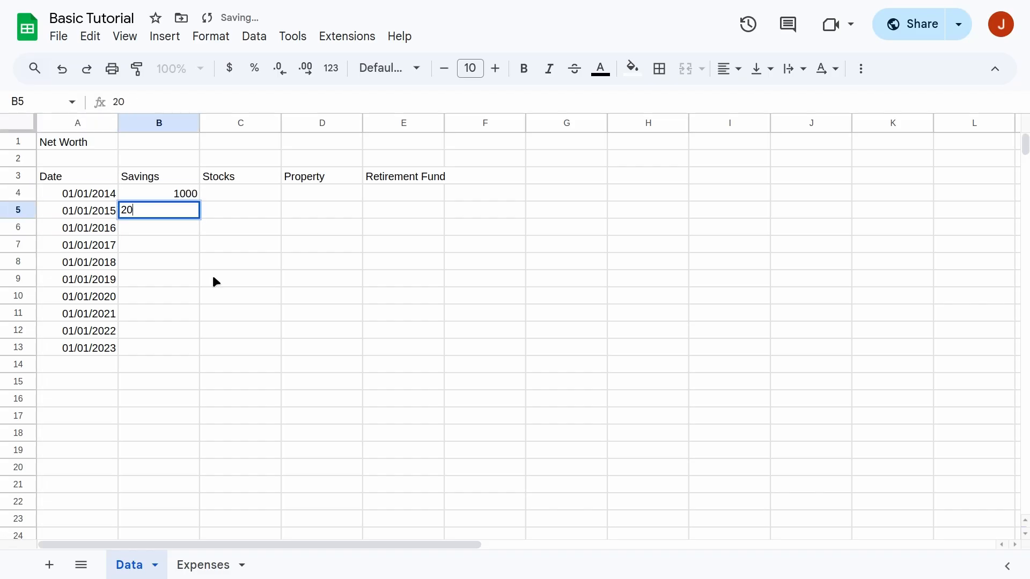
key(ctrl+Return)
Enter 10000 as the first Stocks value and fill C5 to C13 with the previous row's value multiplied by 1.09.
key(Right)
text(10000)
key(Return)
text(=C41*.09)
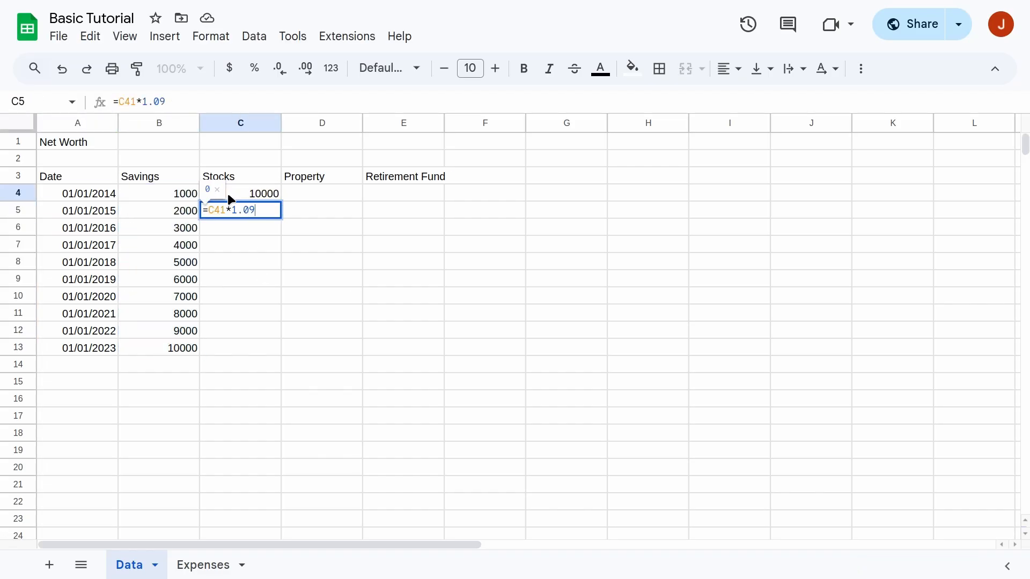
key(ctrl+Return)
key(ctrl+Return)
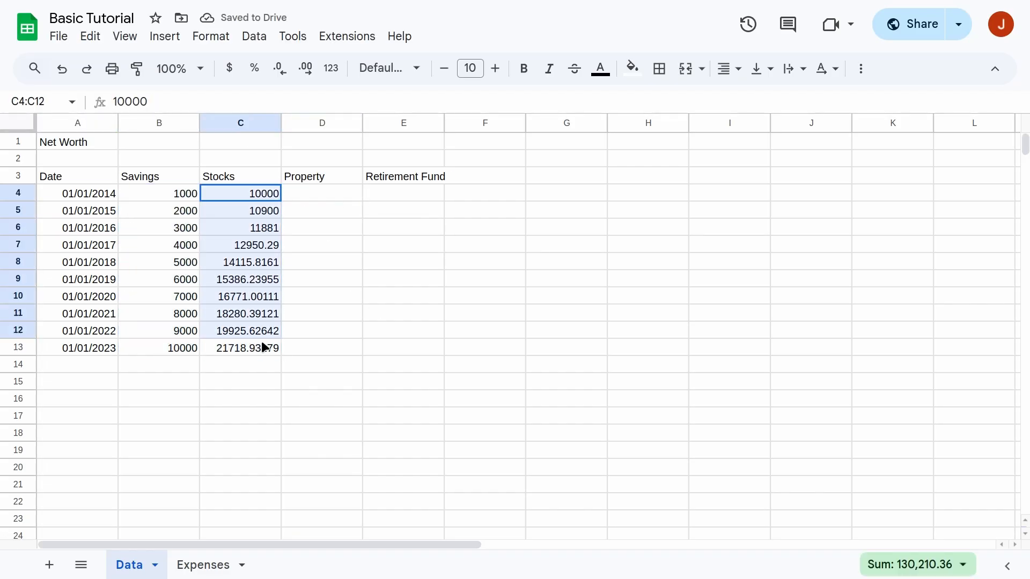
Enter 550000 as the first Property value and fill the formula =D4*1.06 from D5 down to D13.
key(Right)
text(550000)
key(Return)
text(=D4*1.06)
key(ctrl+Return)
key(ctrl+Return)
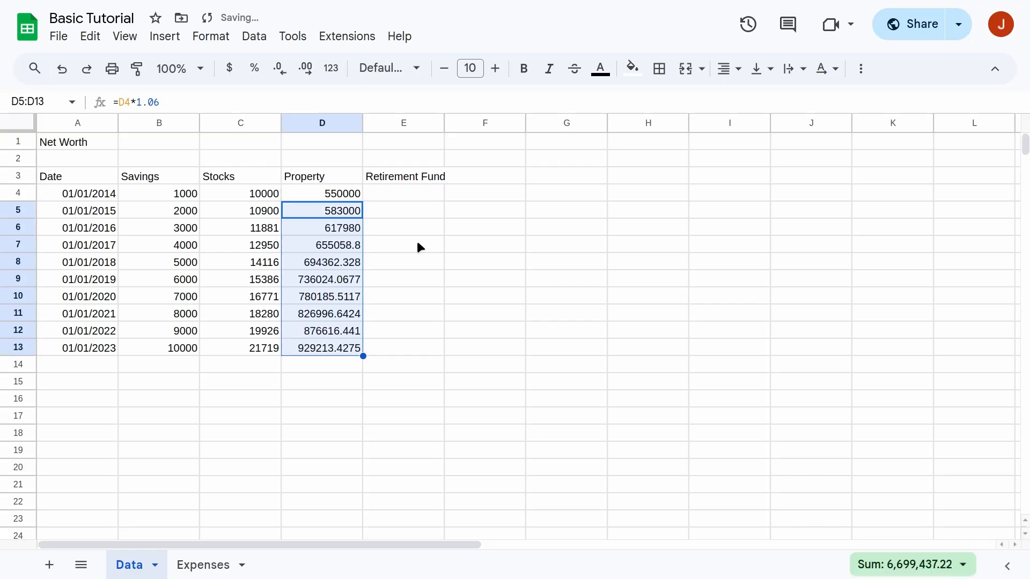
Enter 200000 in E4, fill =E4*1.08 from E5 down to E13, and show the results without decimals.
click(409, 196)
text(200000)
key(Return)
text(=E4*1.08)
key(Return)
click(409, 210)
drag(455, 219, 454, 349)
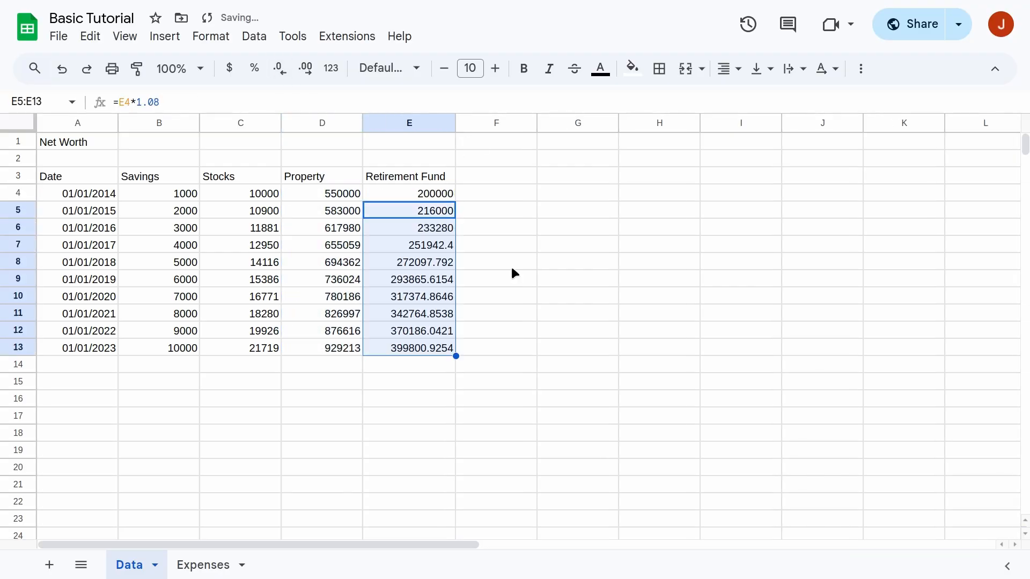
click(279, 69)
Make the Net Worth title and the column headers in A1:E3 bold.
drag(77, 141, 410, 176)
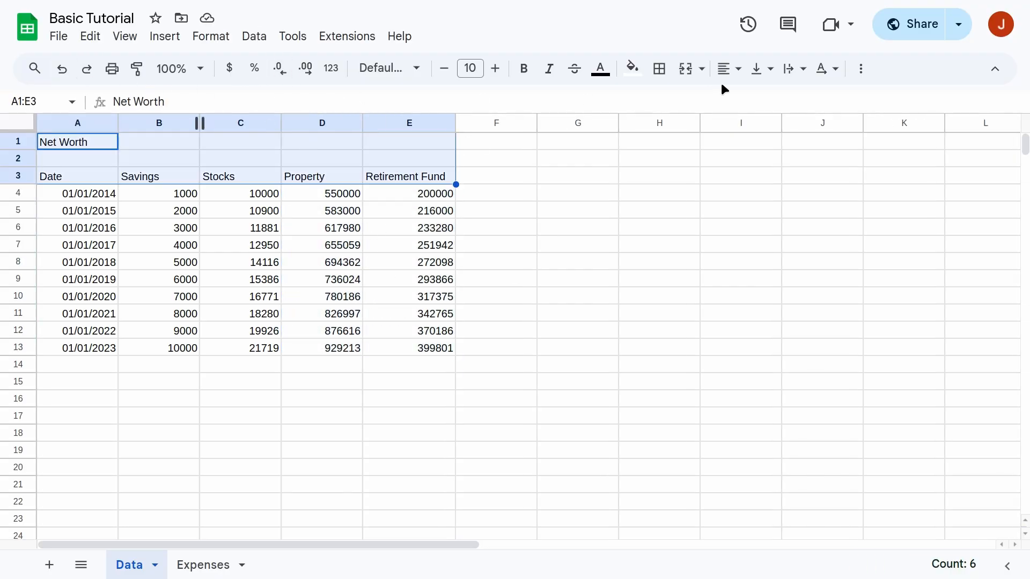
click(523, 69)
click(513, 240)
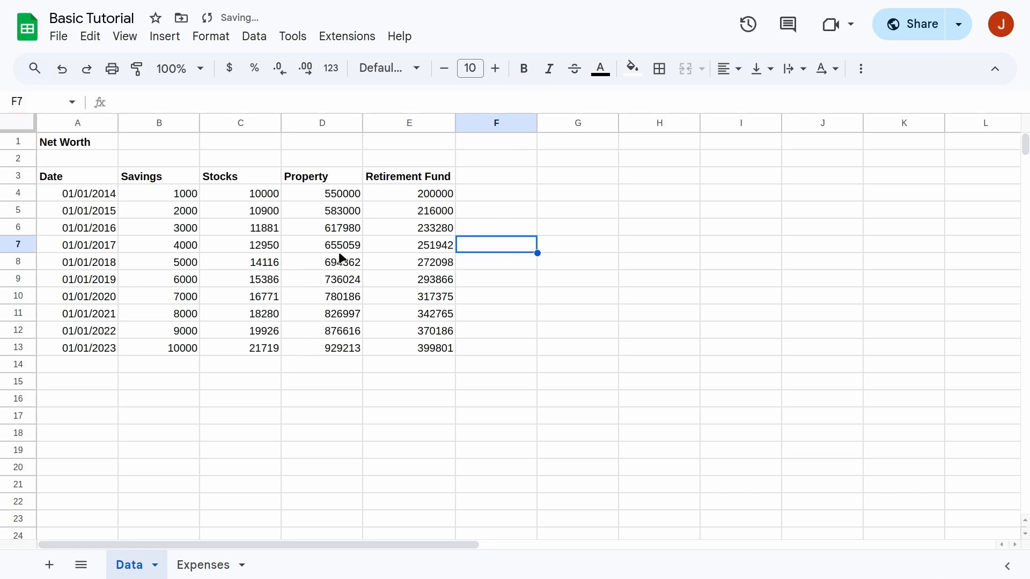
Apply grey alternating colors with a header to A3:E13, using a darker grey for Color 2.
drag(99, 179, 437, 352)
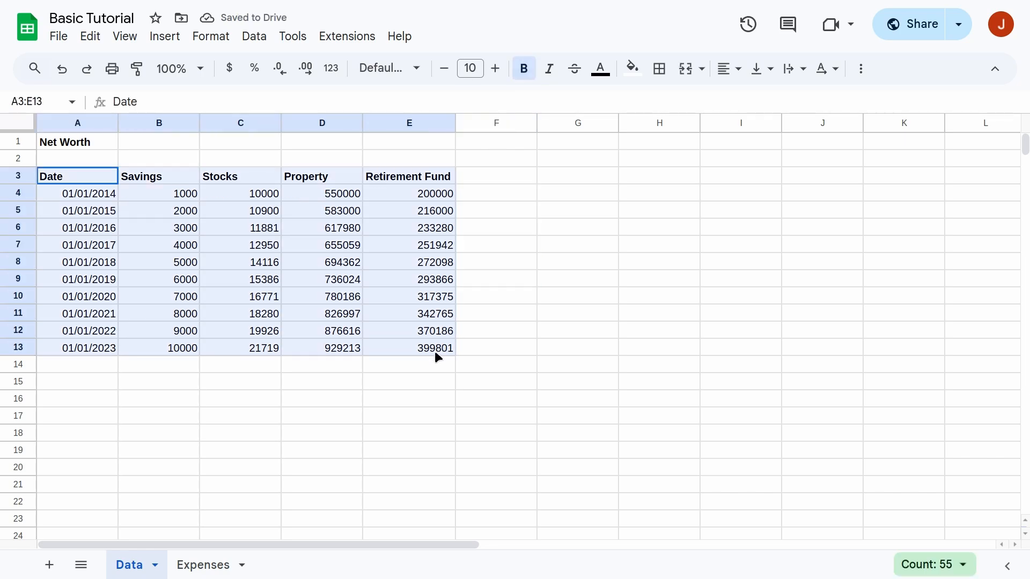
click(255, 38)
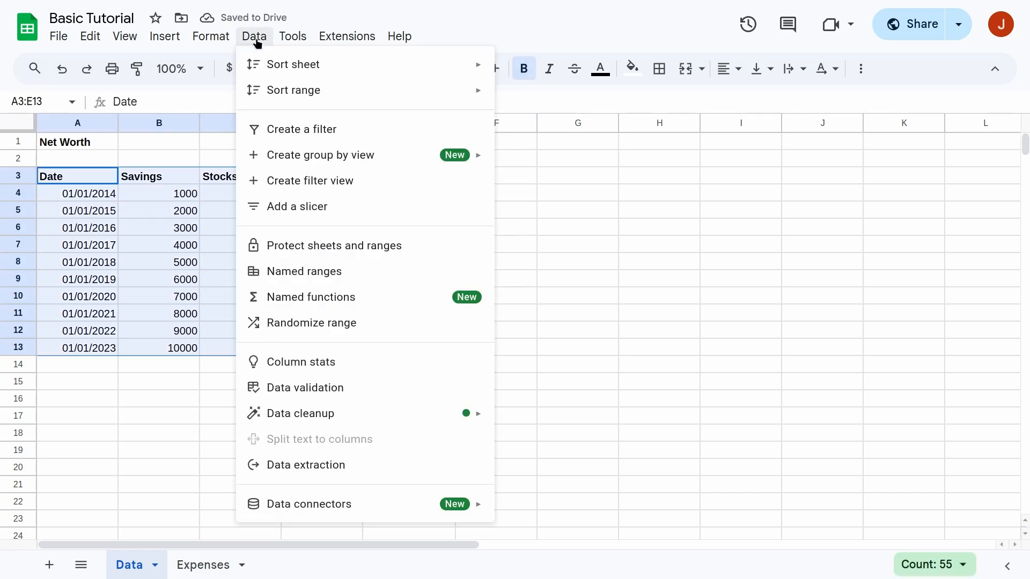
mouse_move(225, 39)
click(301, 362)
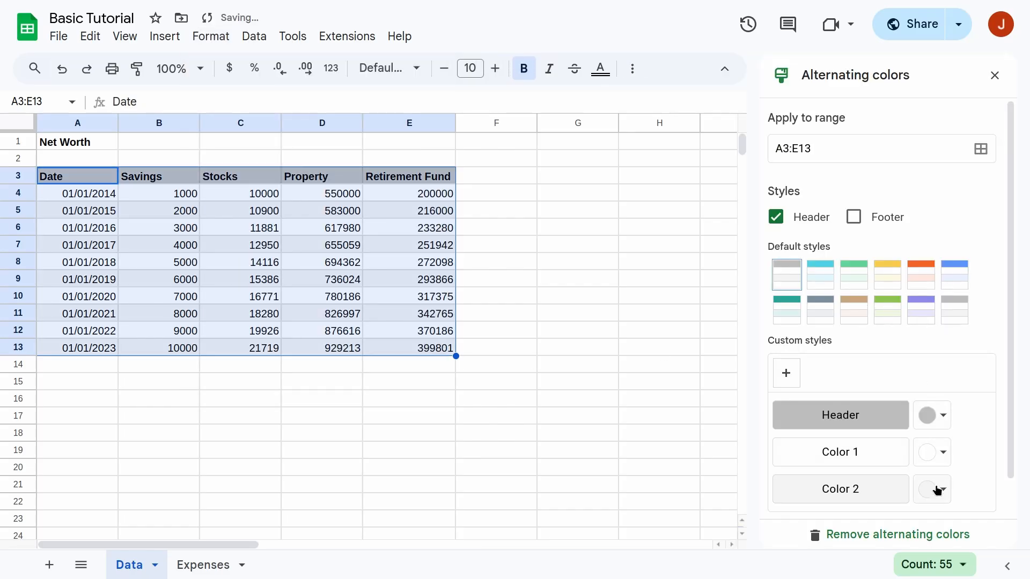
click(937, 490)
click(897, 245)
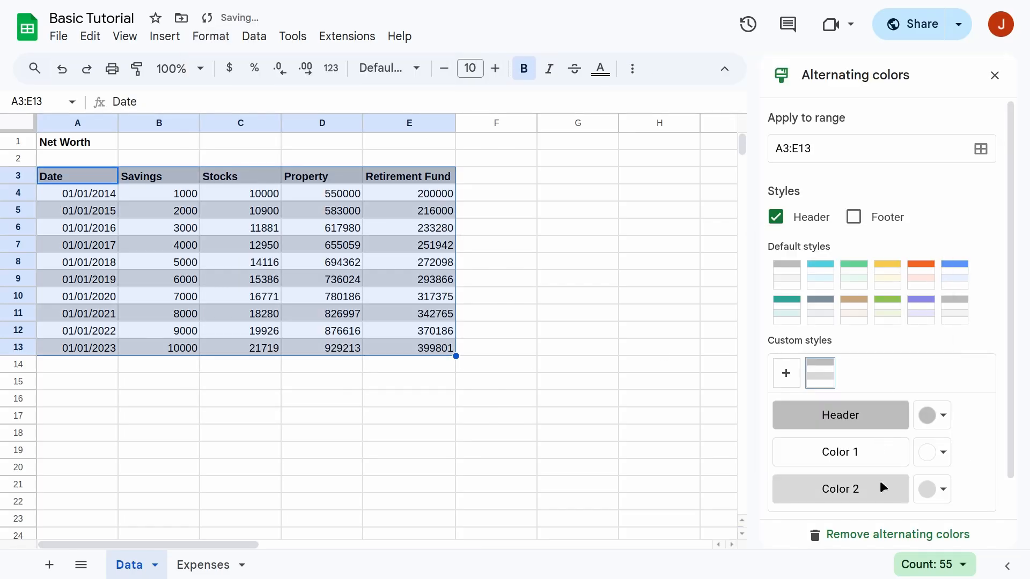
click(511, 247)
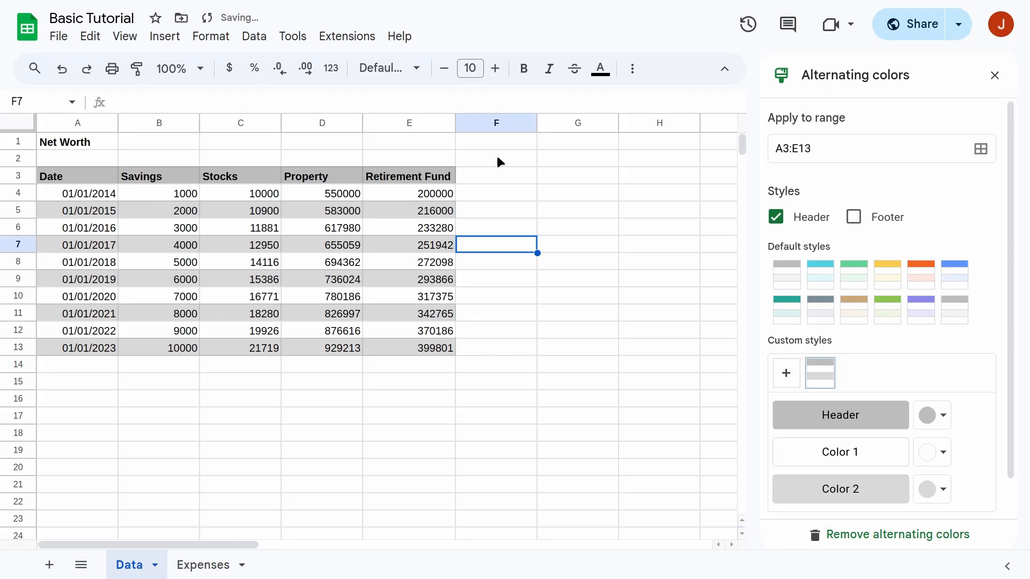
click(996, 77)
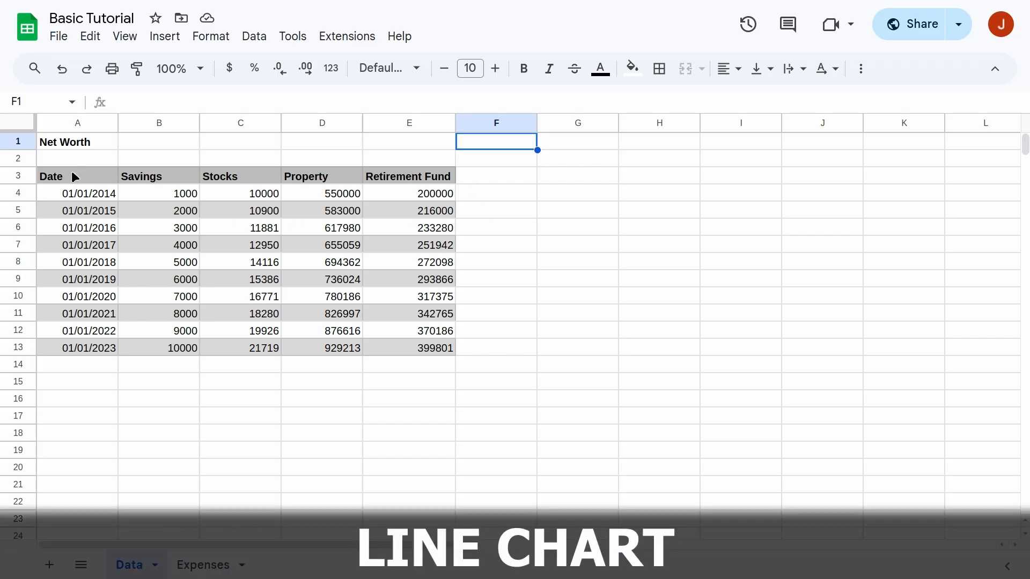
drag(72, 172, 432, 349)
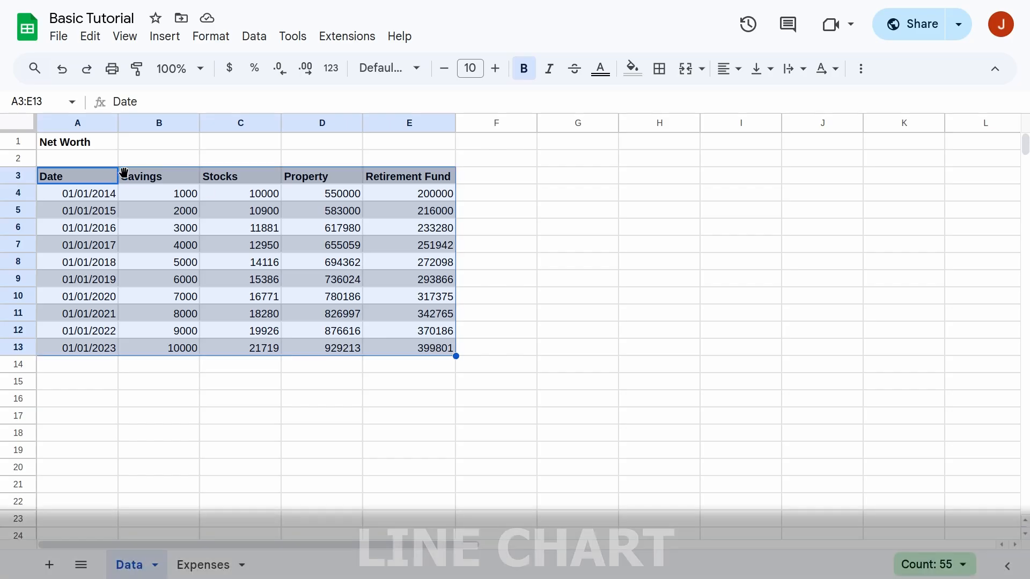
click(166, 37)
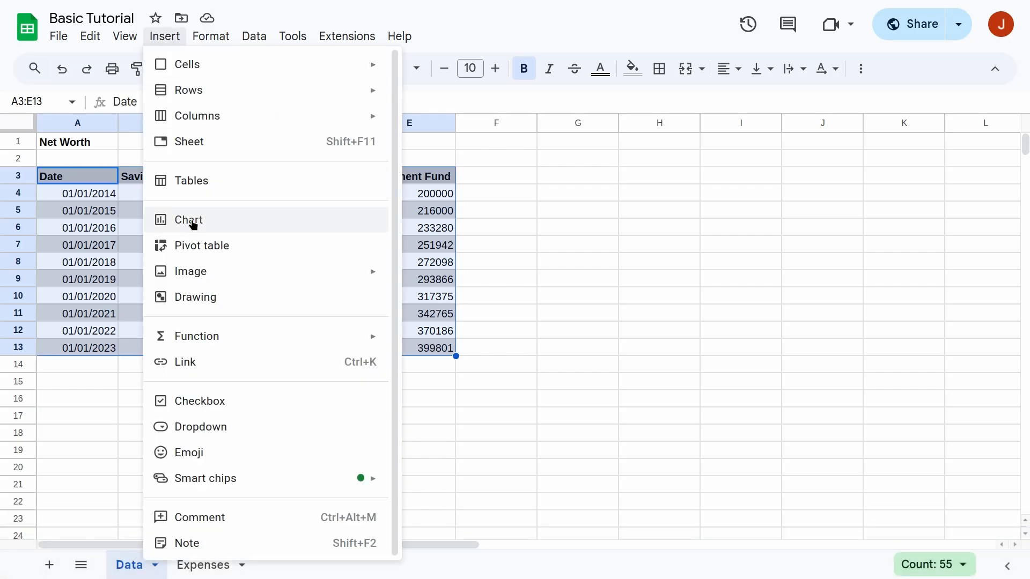
click(603, 214)
Insert a line chart based on the table in A3:E13.
click(114, 181)
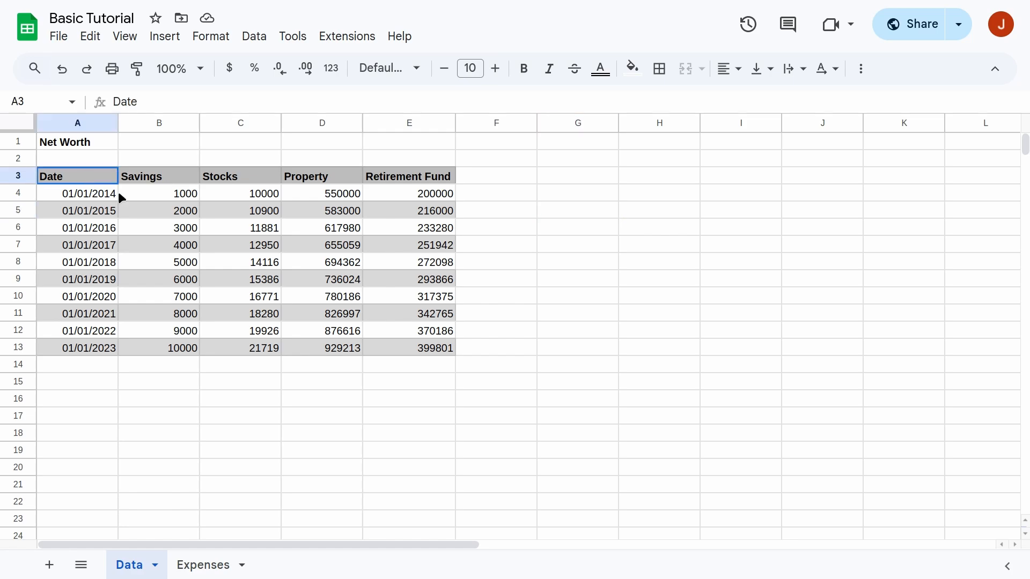
drag(123, 198, 396, 348)
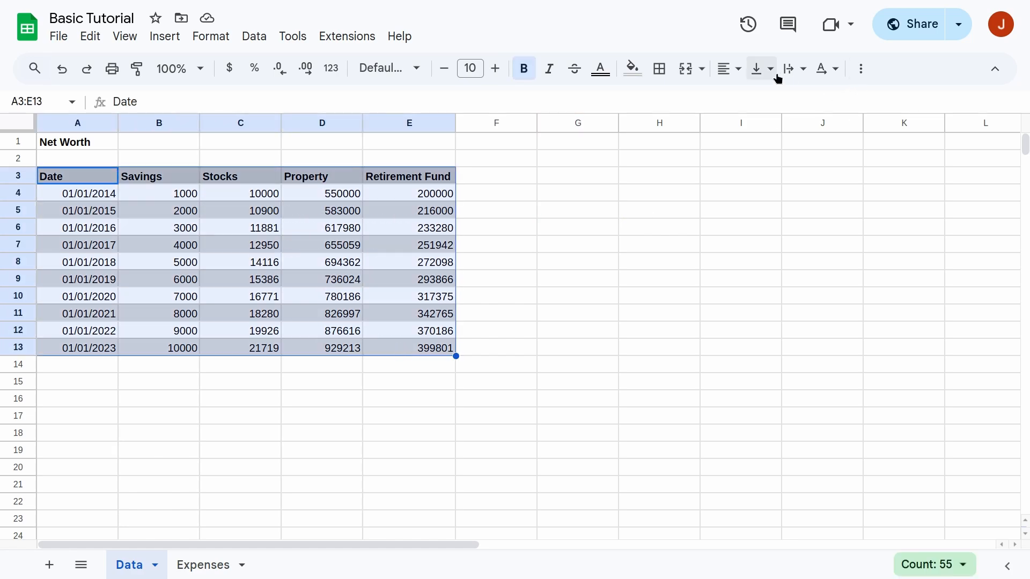
click(859, 71)
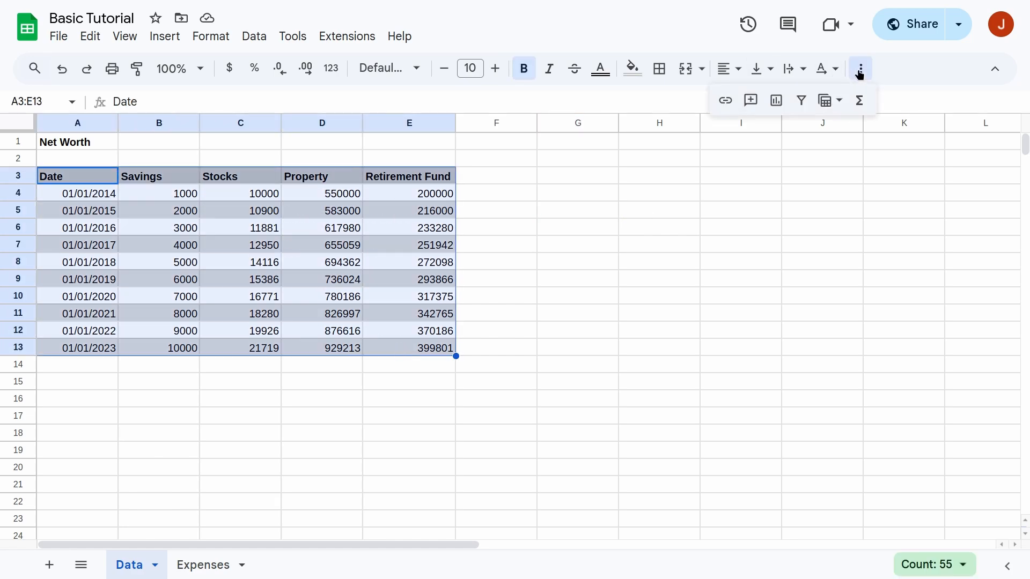
click(775, 102)
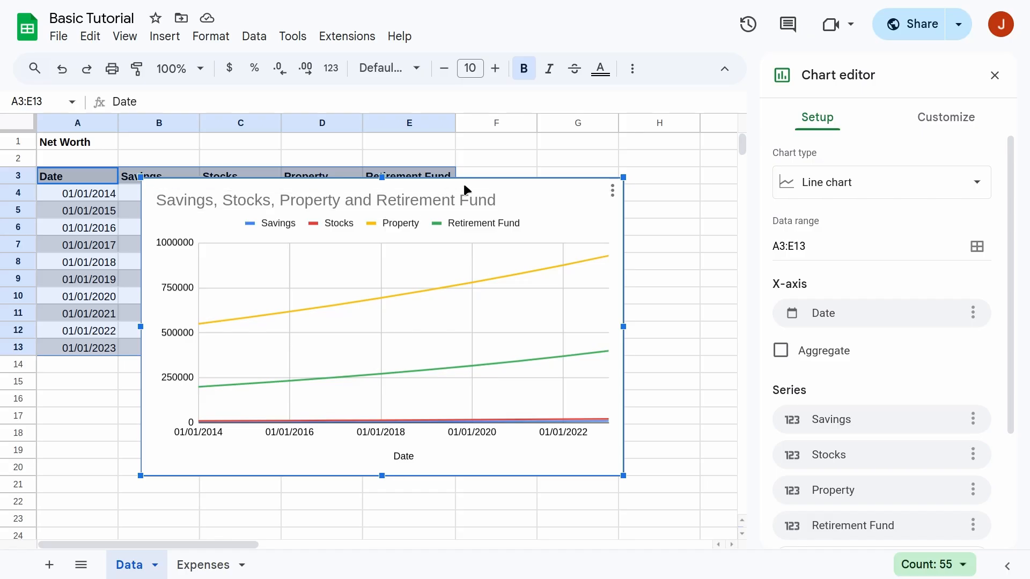
drag(464, 191, 568, 243)
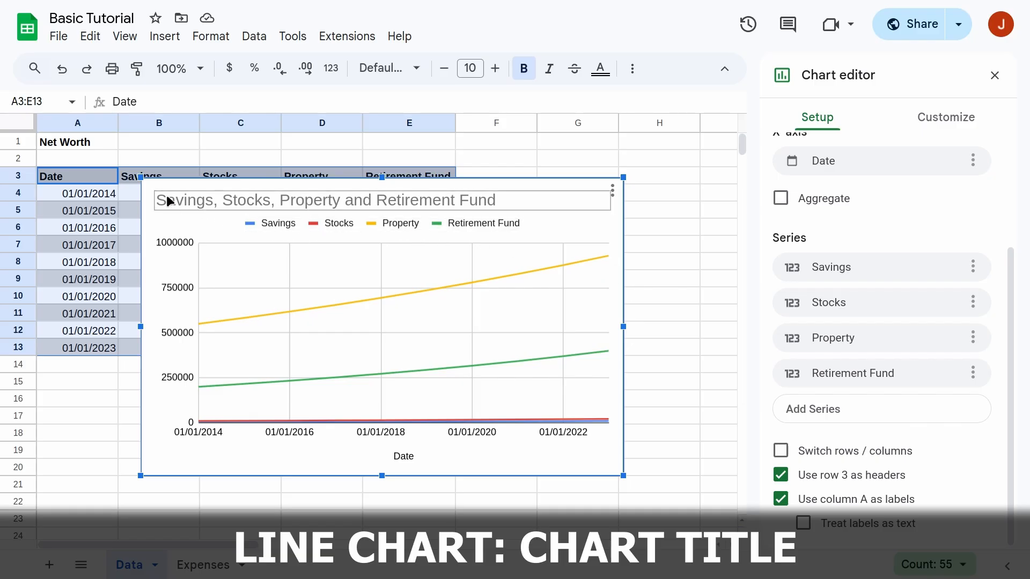
Change the chart title to Net Worth and make it bold.
click(241, 200)
click(240, 200)
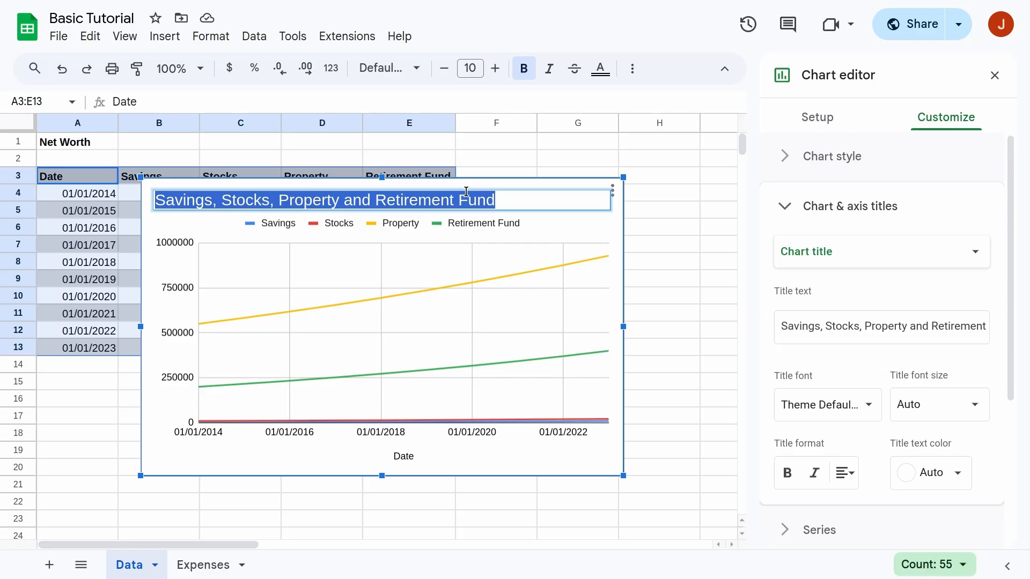
text(Net Worth)
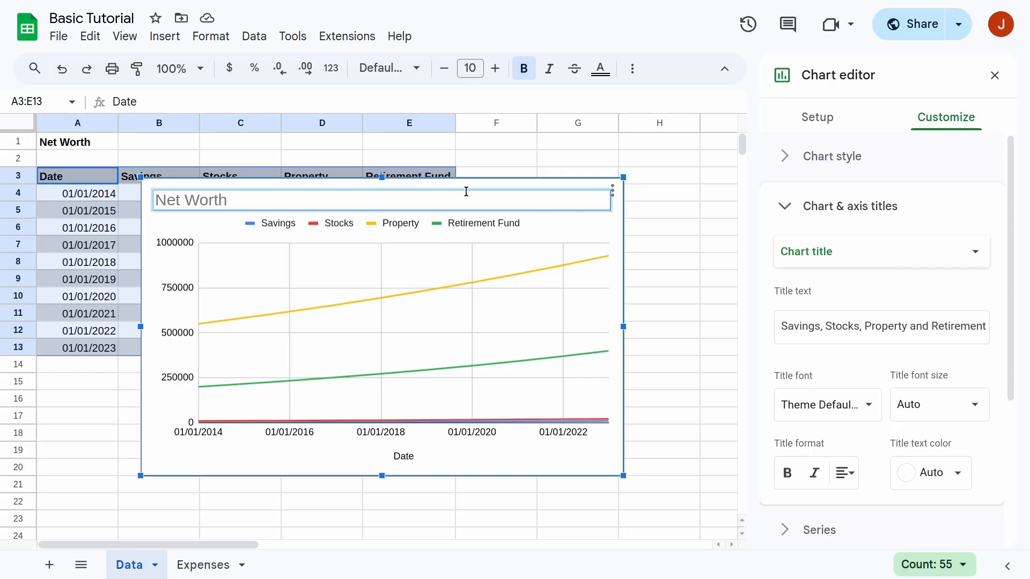
key(shift+Left)
key(shift+Left)
key(shift+Left)
key(shift+Left)
key(shift+Left)
key(shift+Left)
key(shift+Left)
key(shift+Left)
key(shift+Left)
key(Left)
click(788, 475)
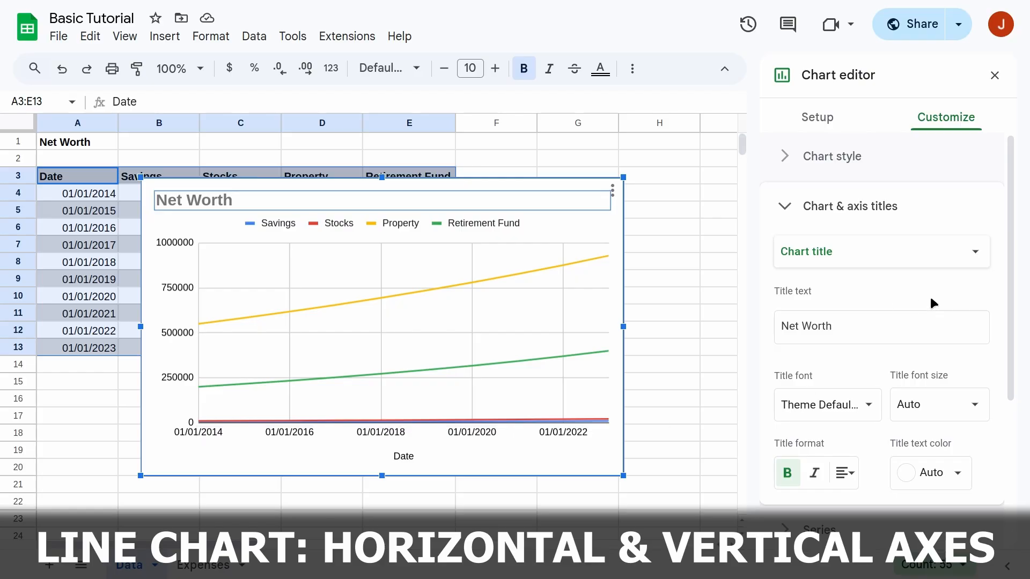
Set the label font size of the chart's horizontal axis to 10.
scroll(917, 338, down, 4)
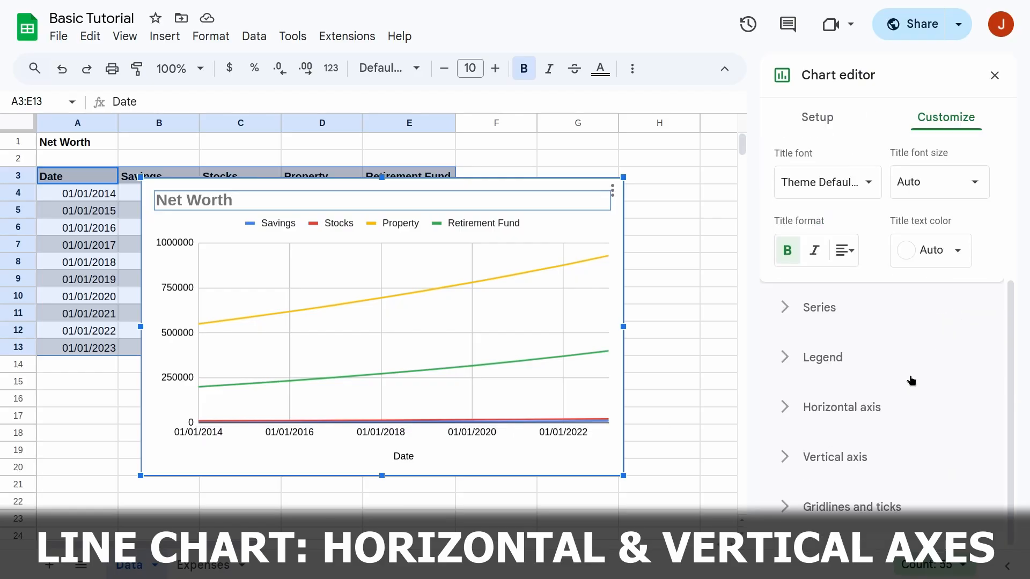
click(787, 409)
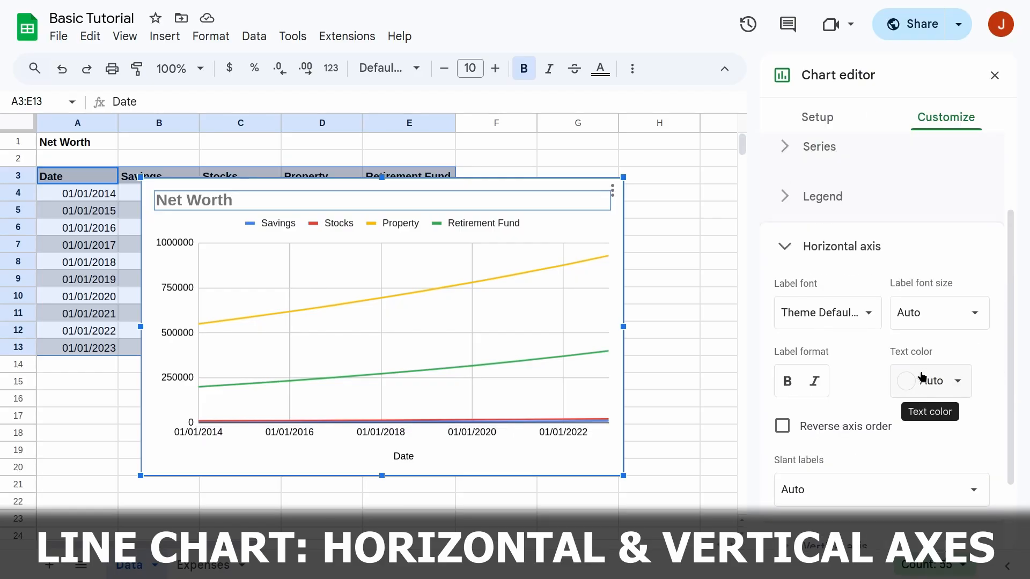
scroll(920, 384, down, 2)
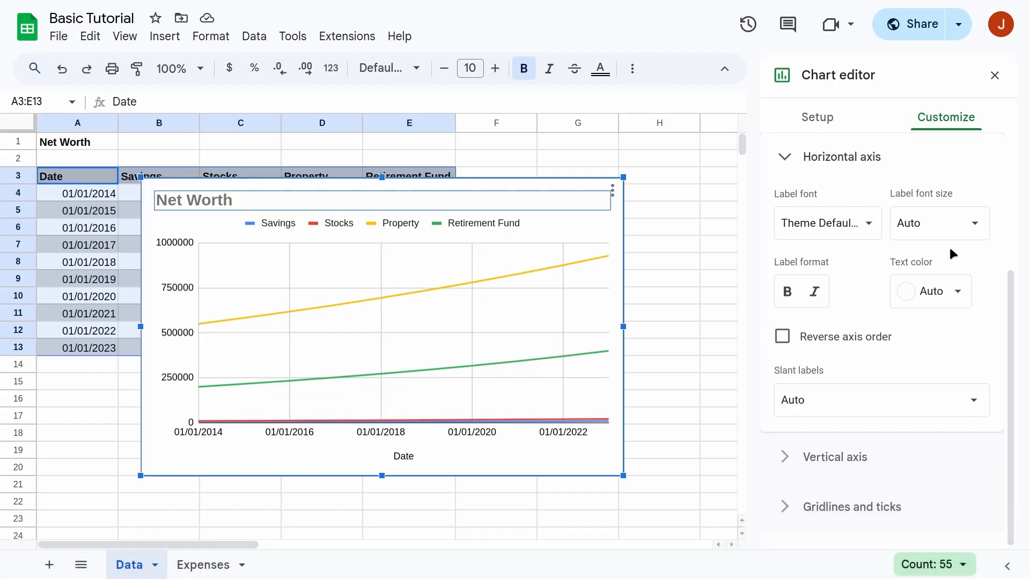
click(979, 229)
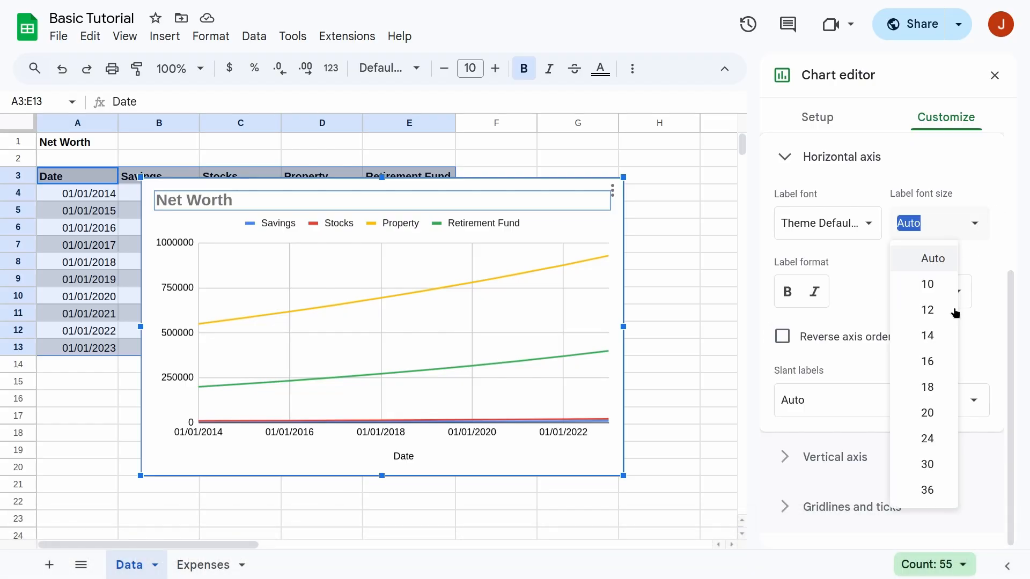
click(930, 313)
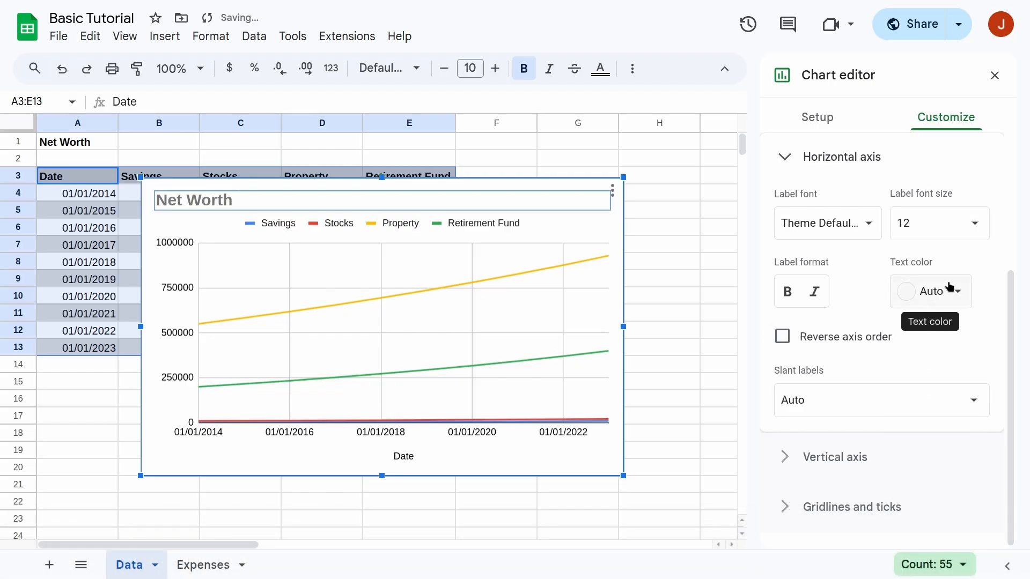
click(976, 223)
click(934, 285)
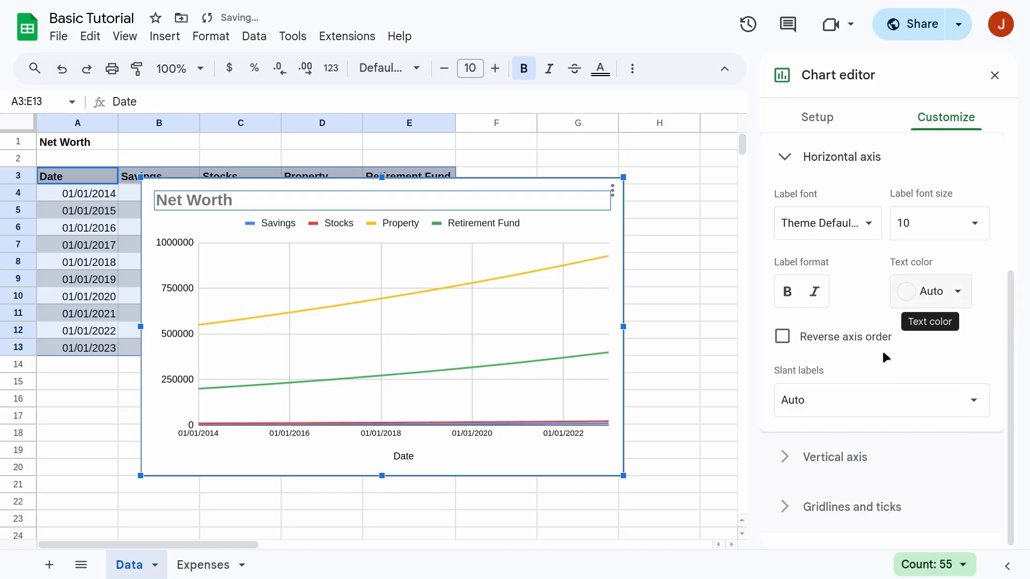
Set the label font size of the chart's vertical axis to 10.
click(784, 457)
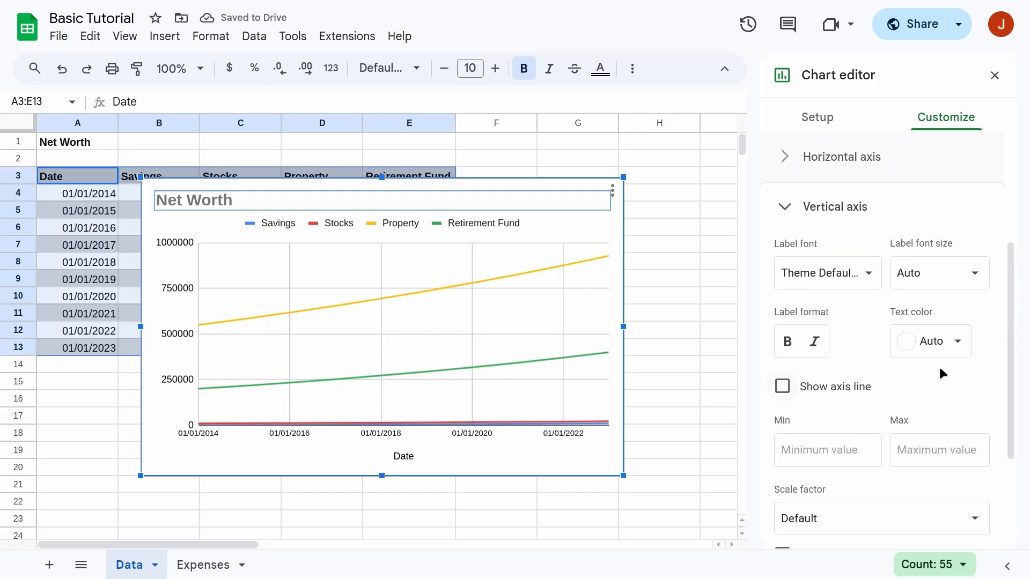
click(978, 273)
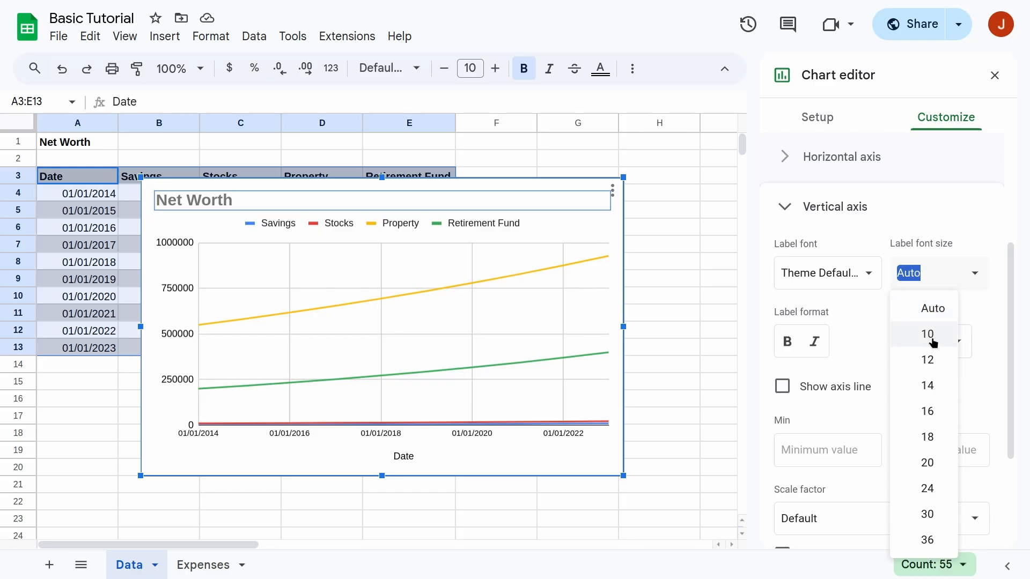
click(931, 337)
Turn on minor gridlines for the chart's horizontal axis.
scroll(835, 384, down, 3)
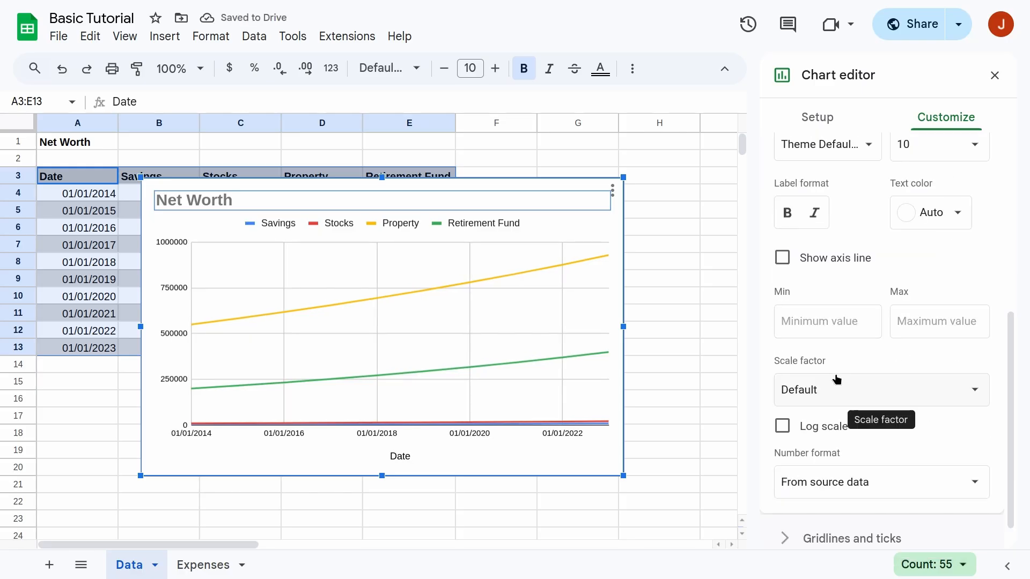
click(799, 508)
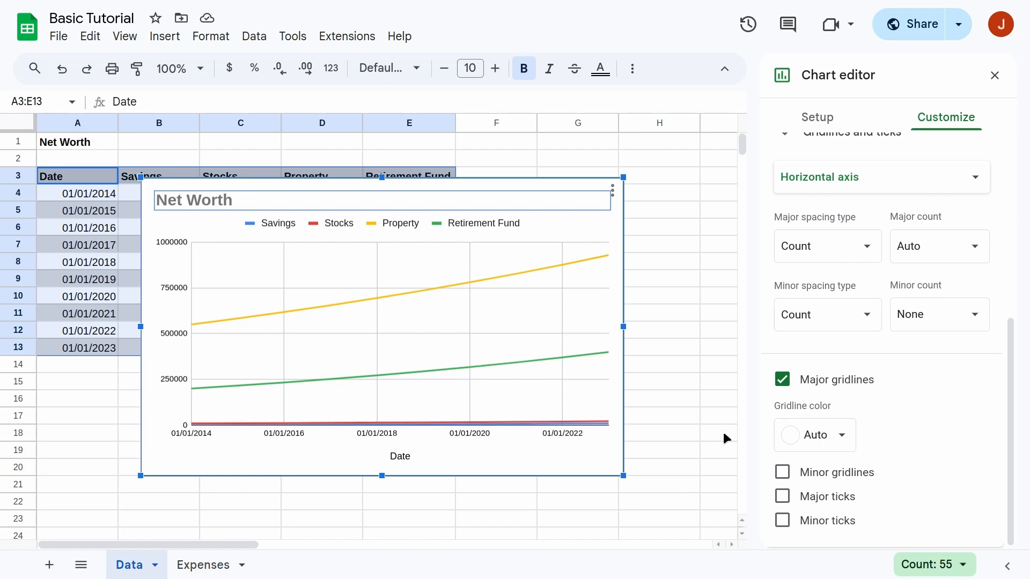
click(783, 472)
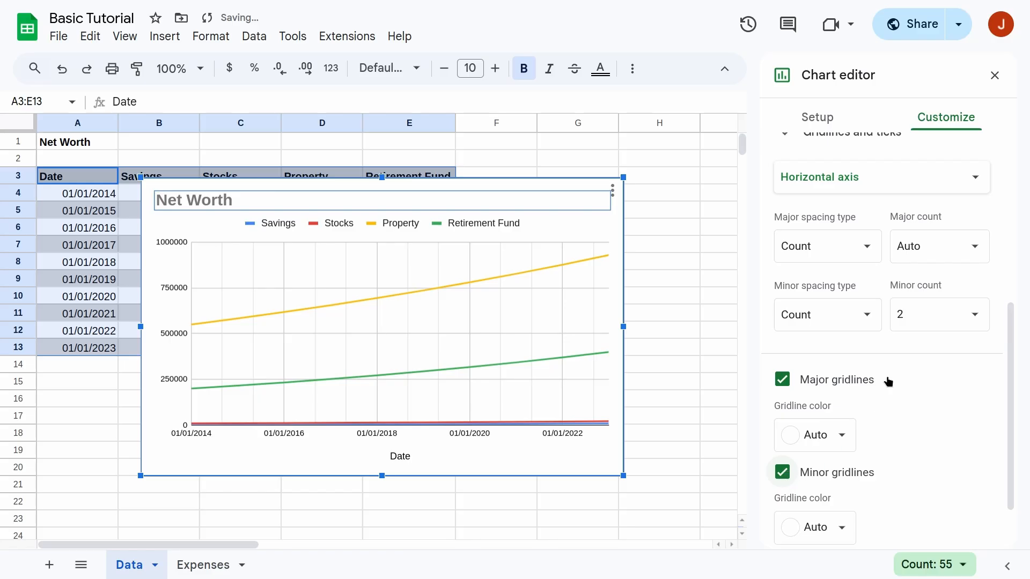
Turn on major ticks and minor ticks for the chart's horizontal axis.
scroll(939, 403, down, 1)
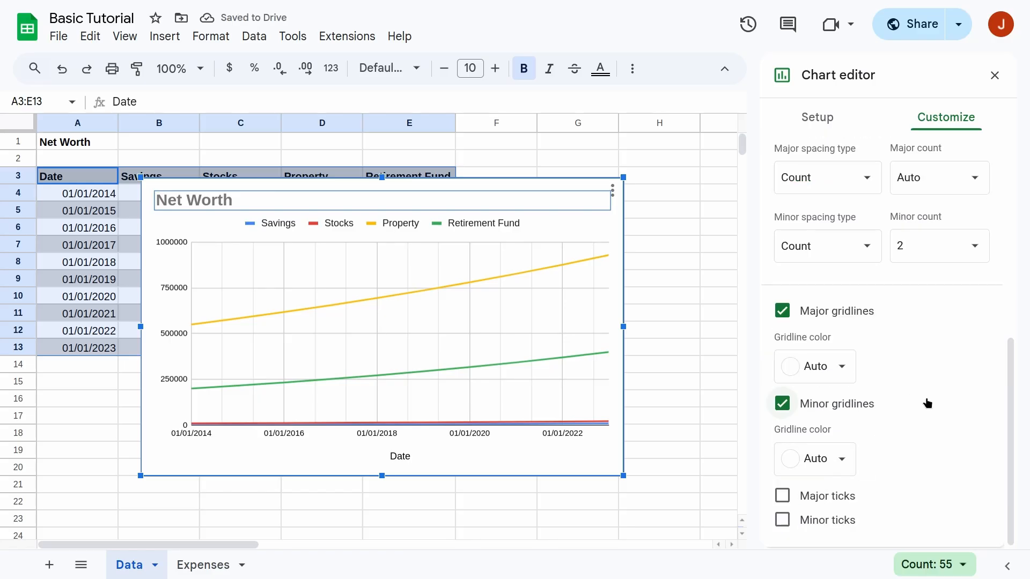
click(782, 497)
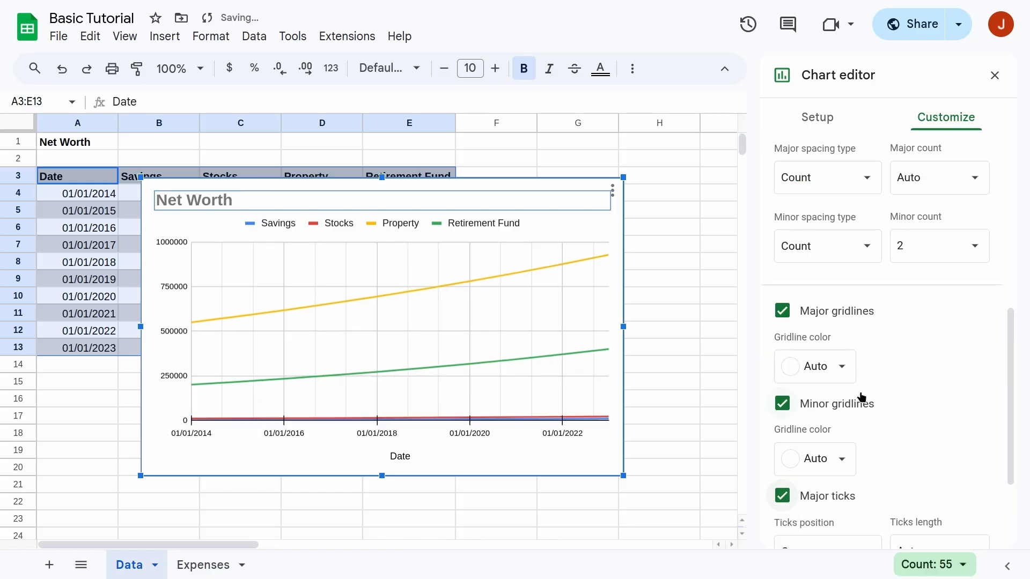
scroll(896, 449, down, 2)
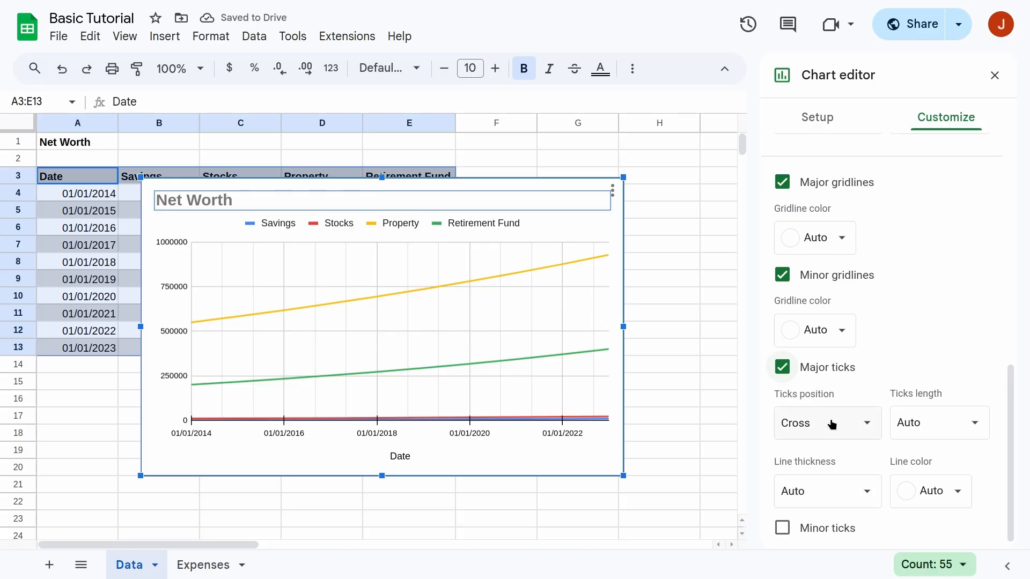
scroll(882, 397, down, 1)
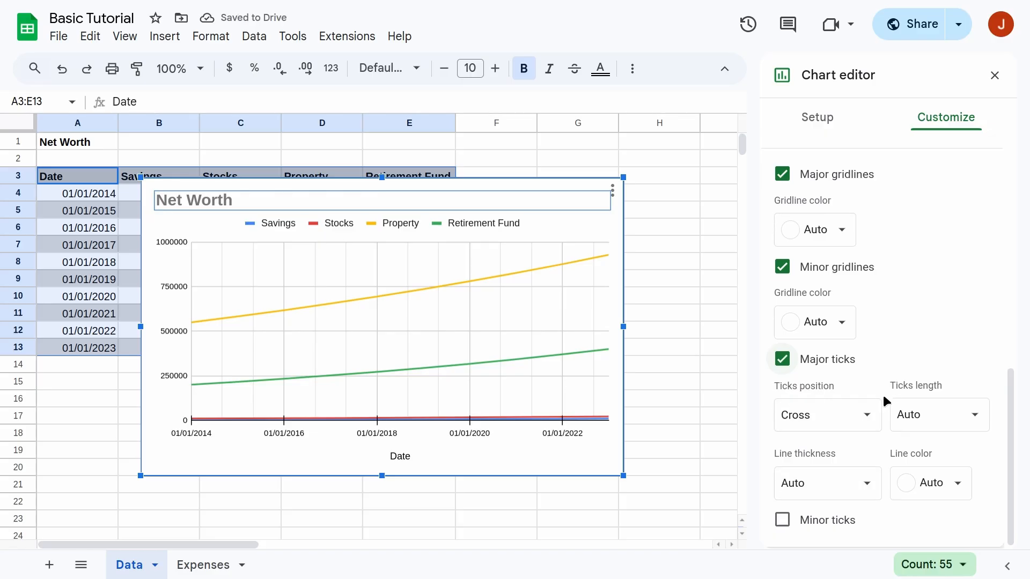
click(782, 516)
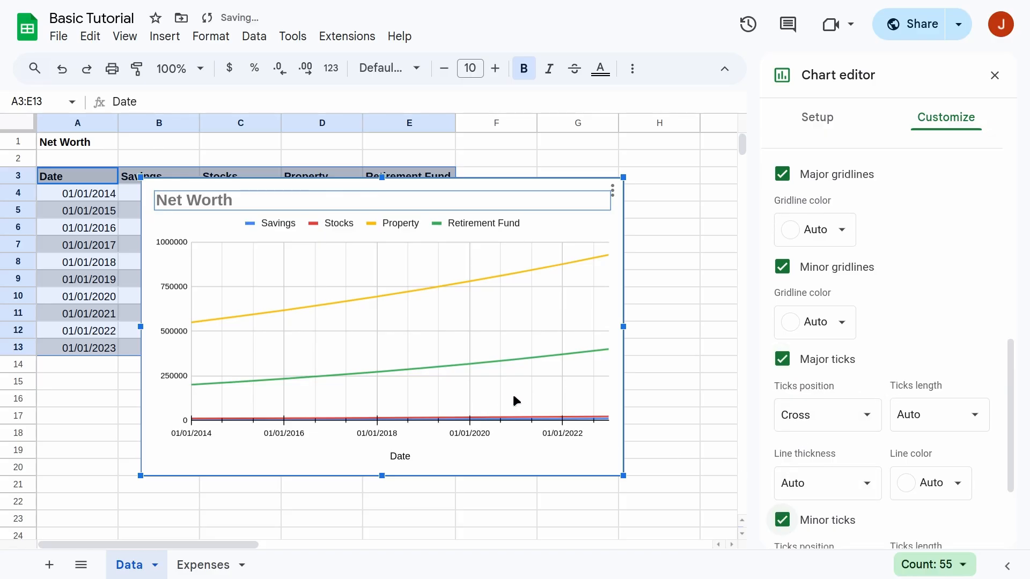
Set the minor count of the horizontal axis gridlines and ticks to 1.
scroll(928, 284, up, 3)
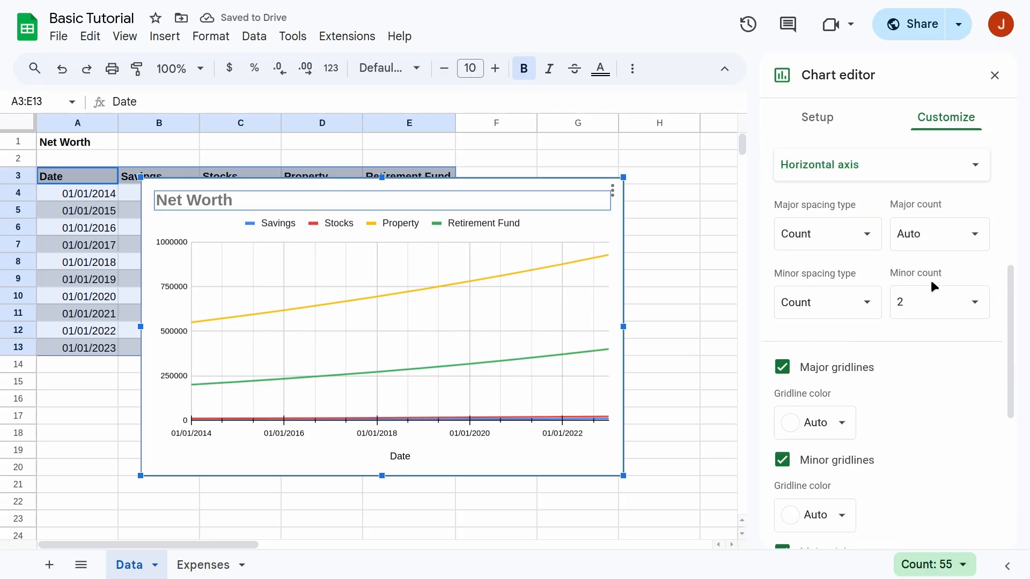
click(974, 303)
click(931, 366)
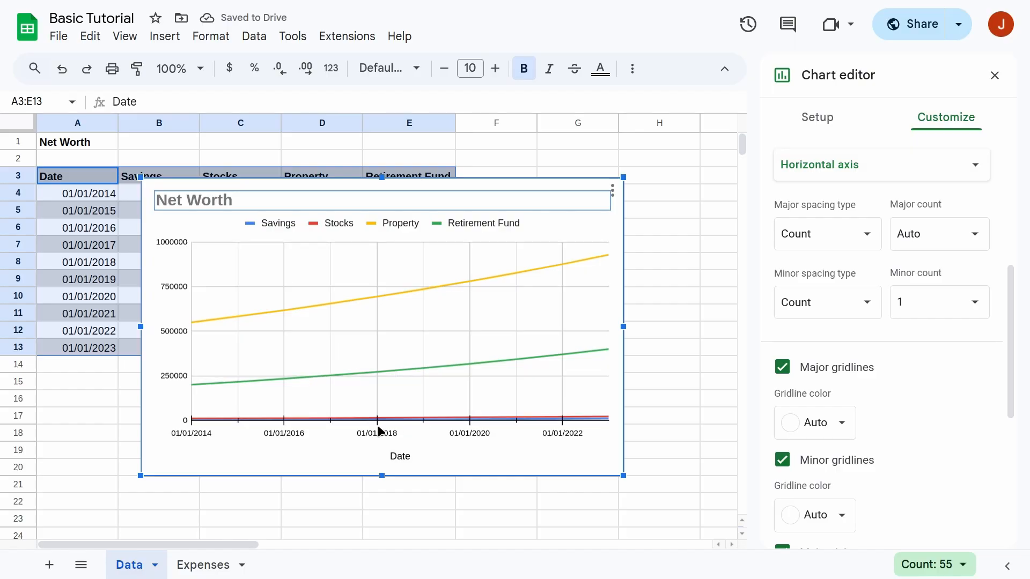
Try slanting the chart's horizontal axis labels at 60° and at 90°.
scroll(912, 375, up, 5)
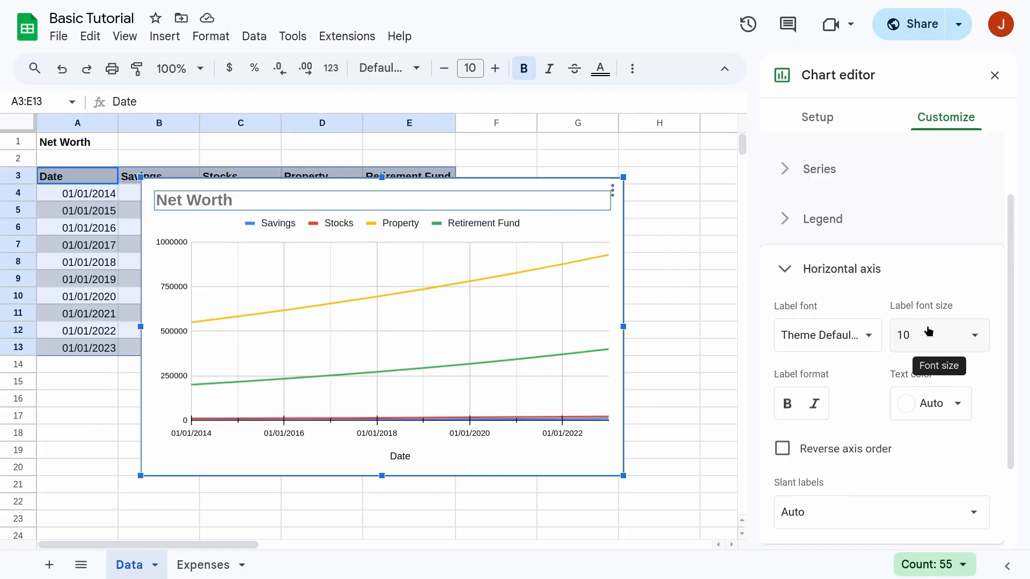
scroll(923, 334, down, 2)
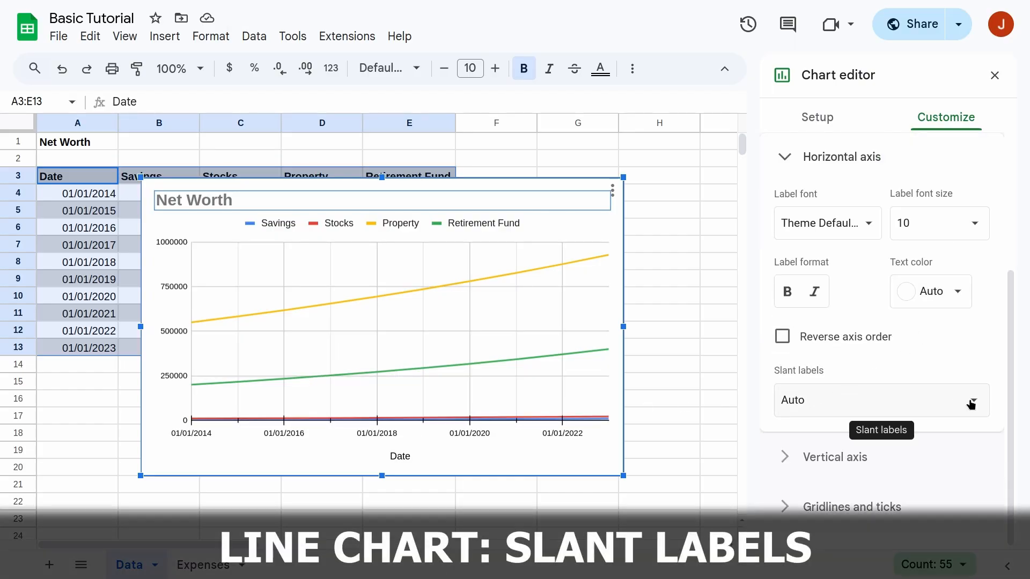
click(973, 401)
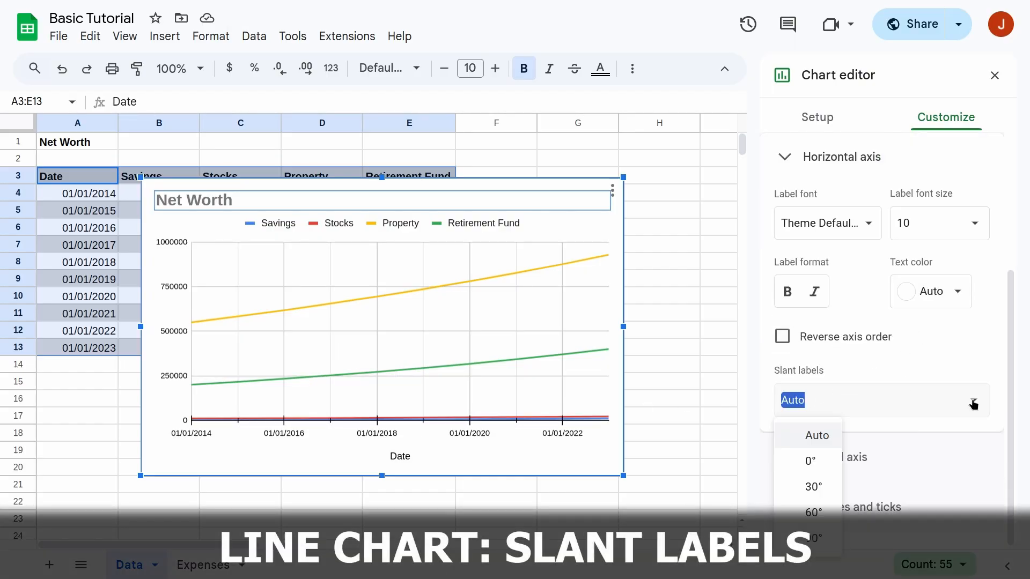
click(814, 513)
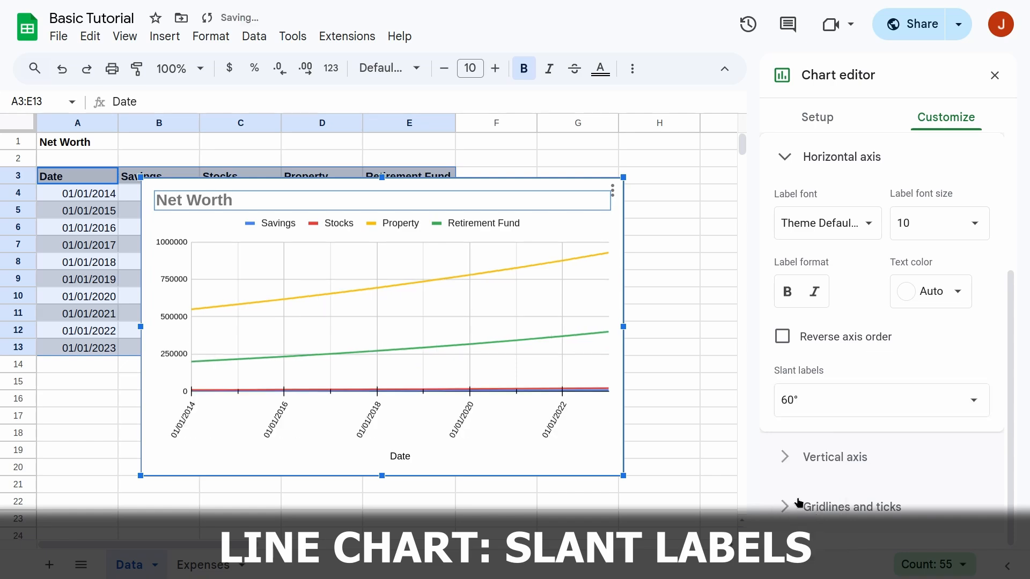
click(974, 402)
click(813, 535)
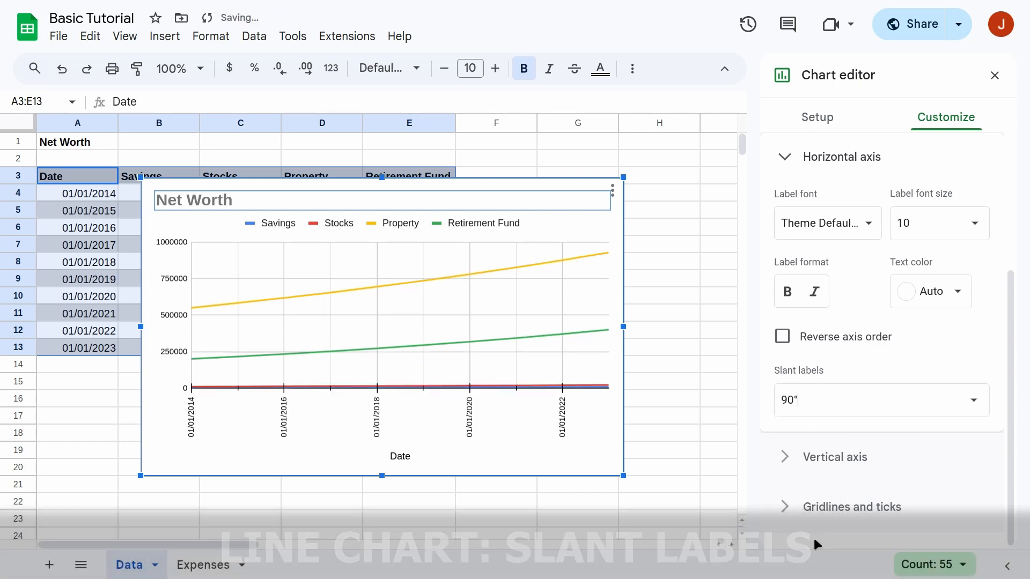
Widen the chart slightly from its right edge and set the slant of the horizontal axis labels to 0°.
drag(621, 325, 657, 348)
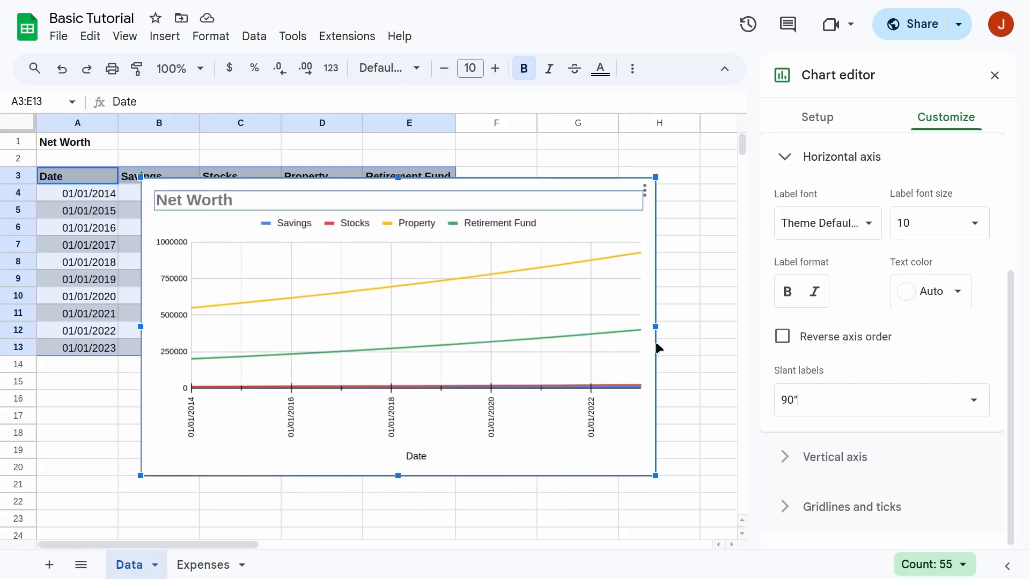
click(945, 411)
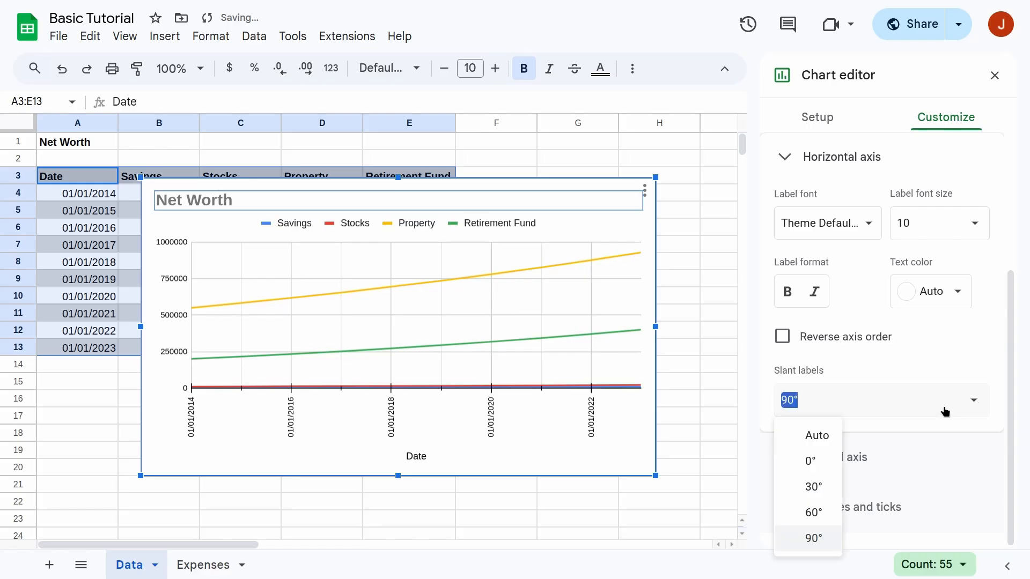
click(813, 461)
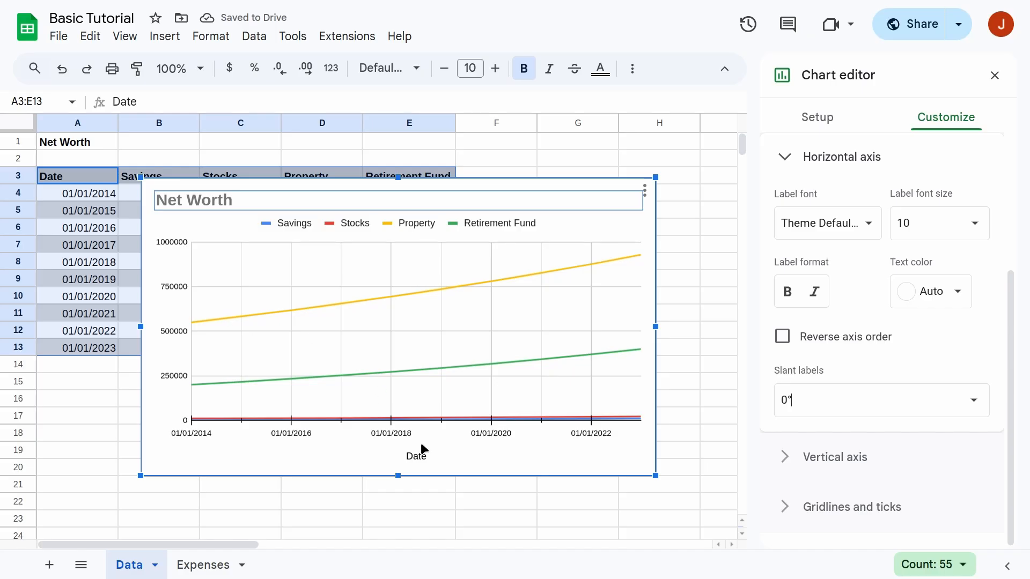
Add the vertical axis title "Value ($)" to the chart.
click(153, 295)
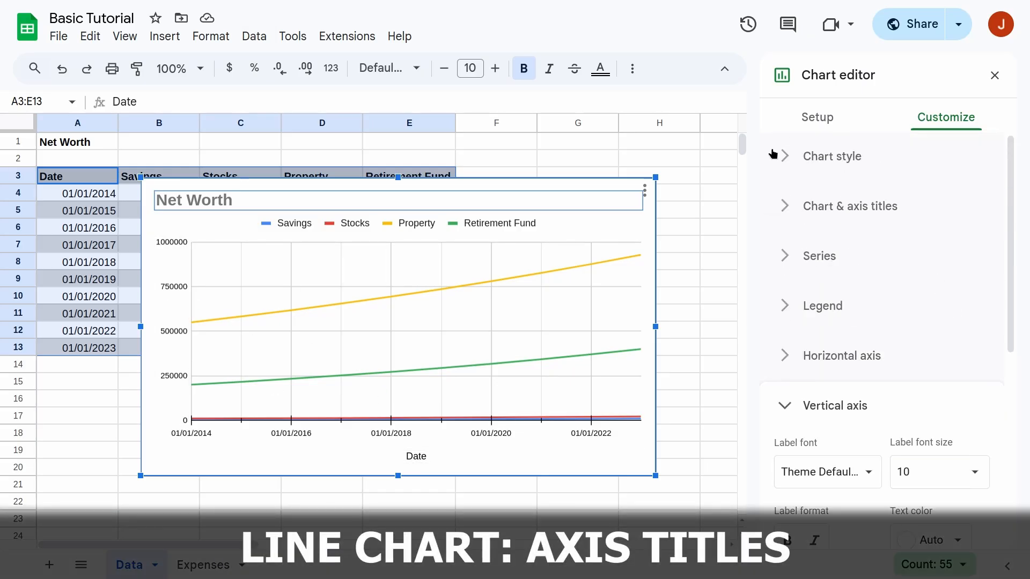
click(834, 210)
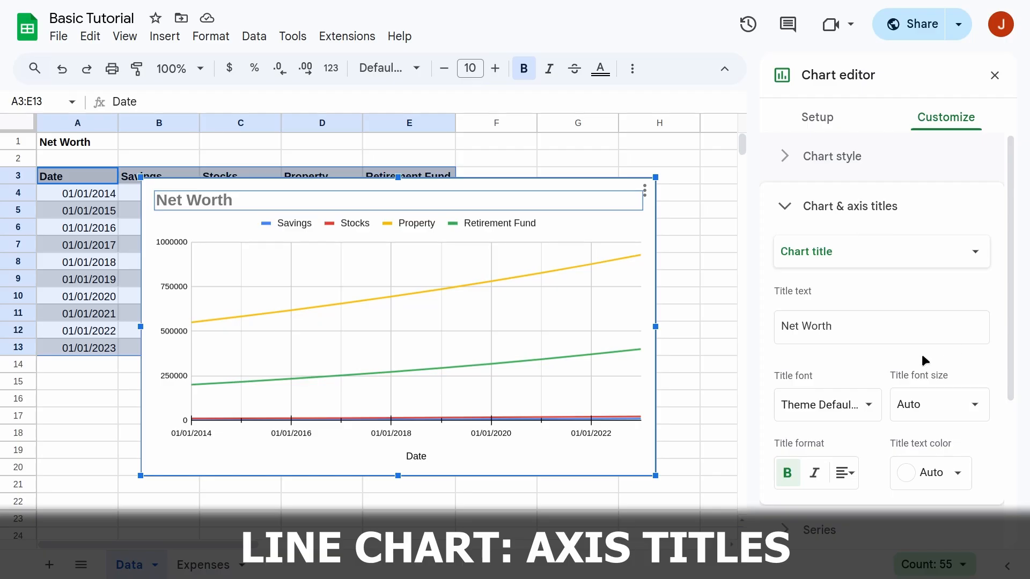
scroll(920, 307, down, 2)
scroll(920, 308, up, 1)
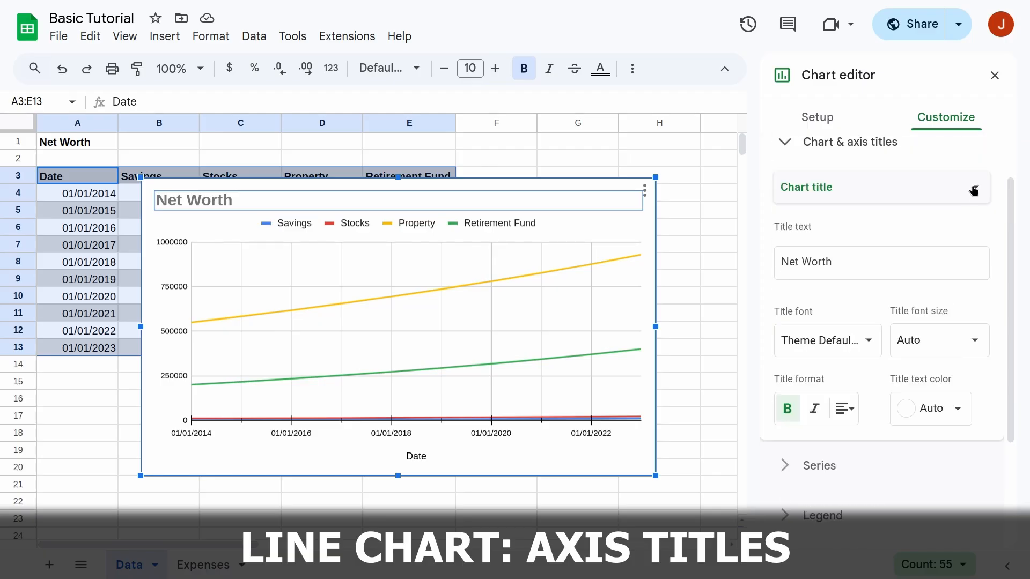
click(973, 191)
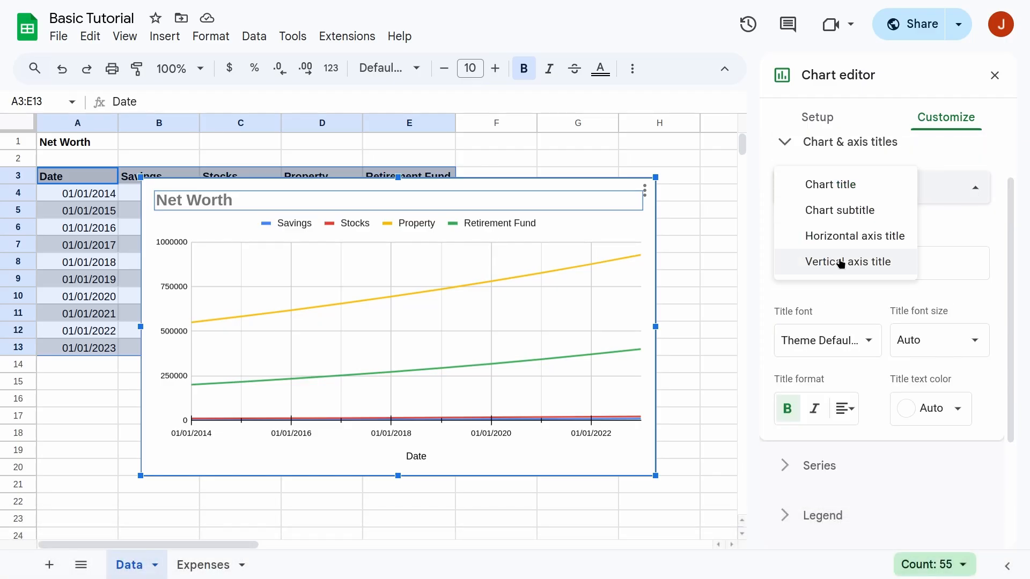
click(846, 262)
click(887, 268)
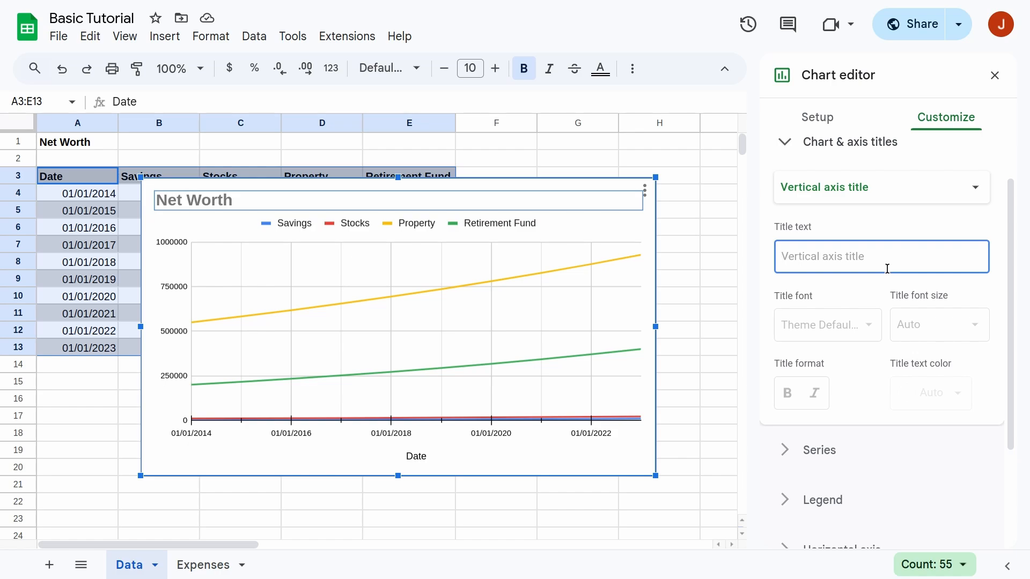
text(V)
text(ue)
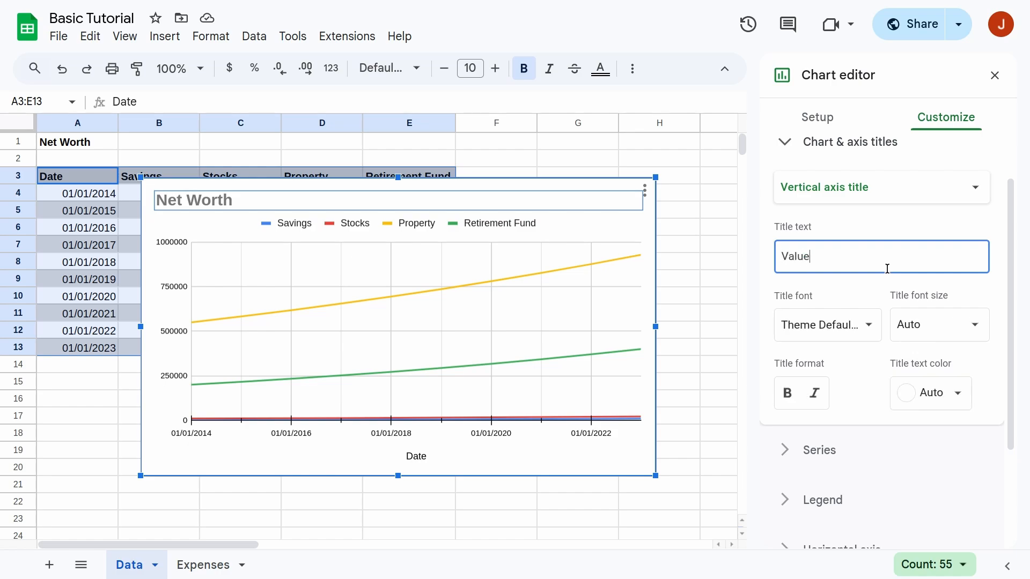
text( $))
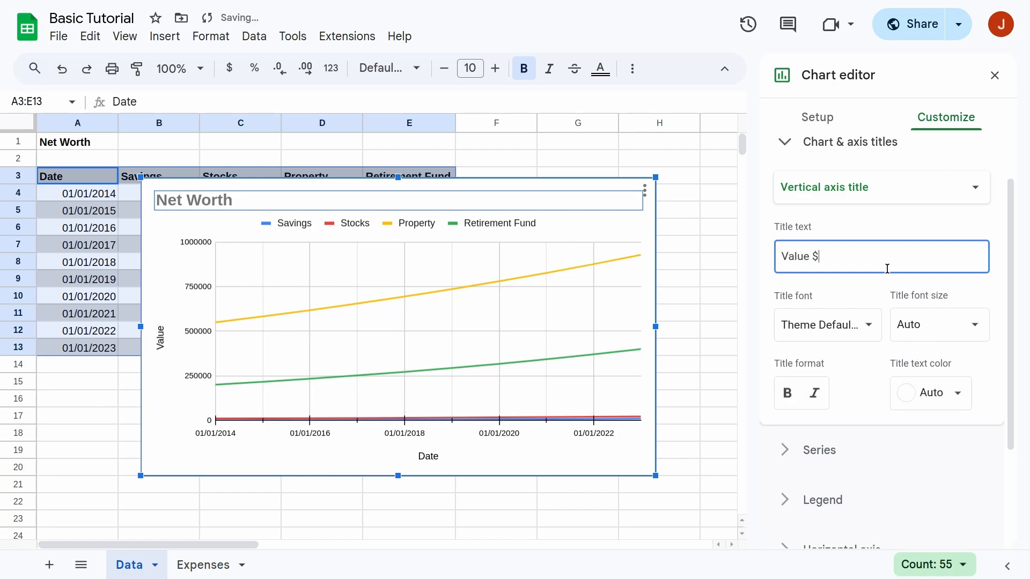
key(Left)
key(Left)
text(()
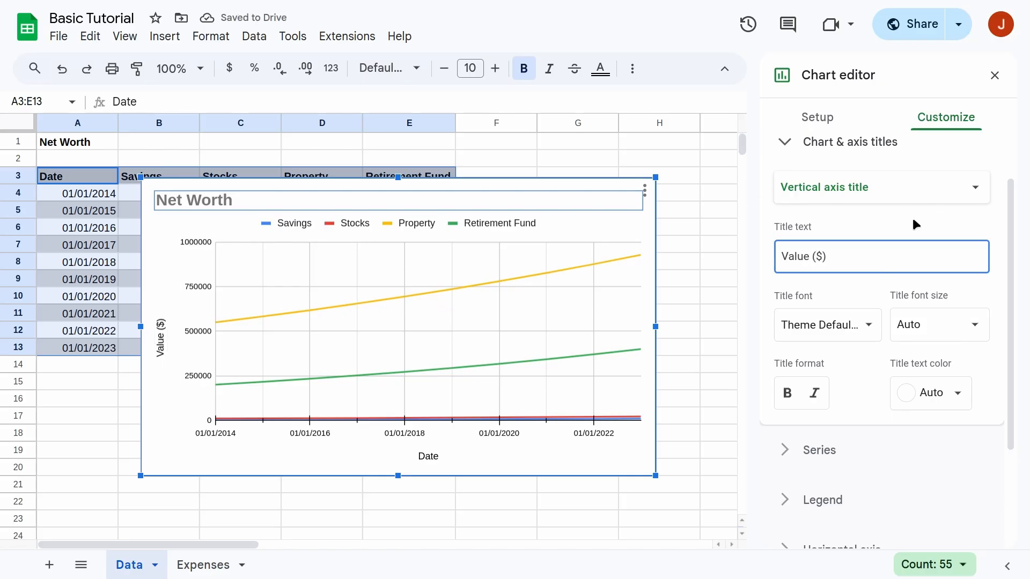
Try the Left and Bottom positions for the chart legend.
click(818, 504)
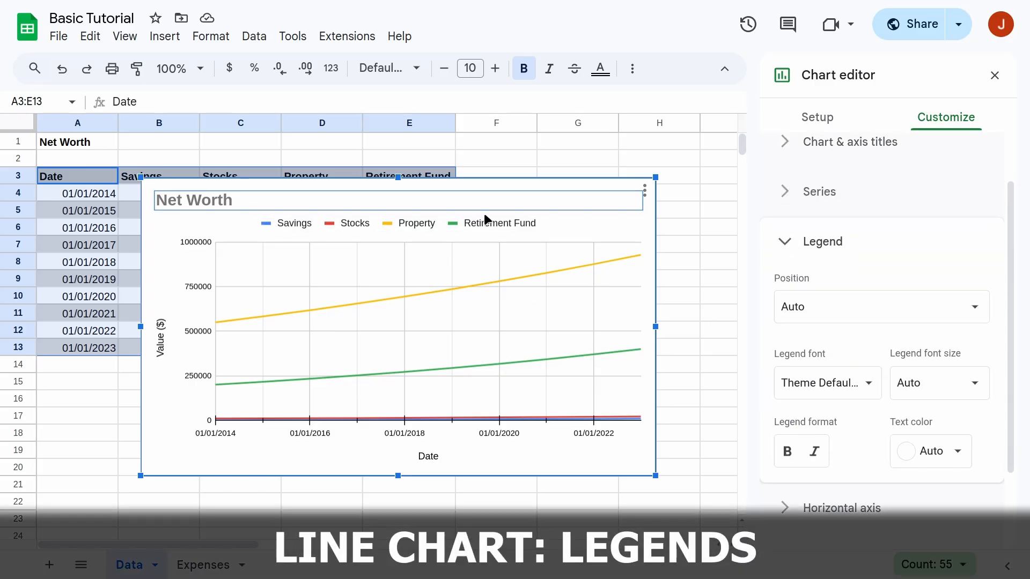
click(971, 307)
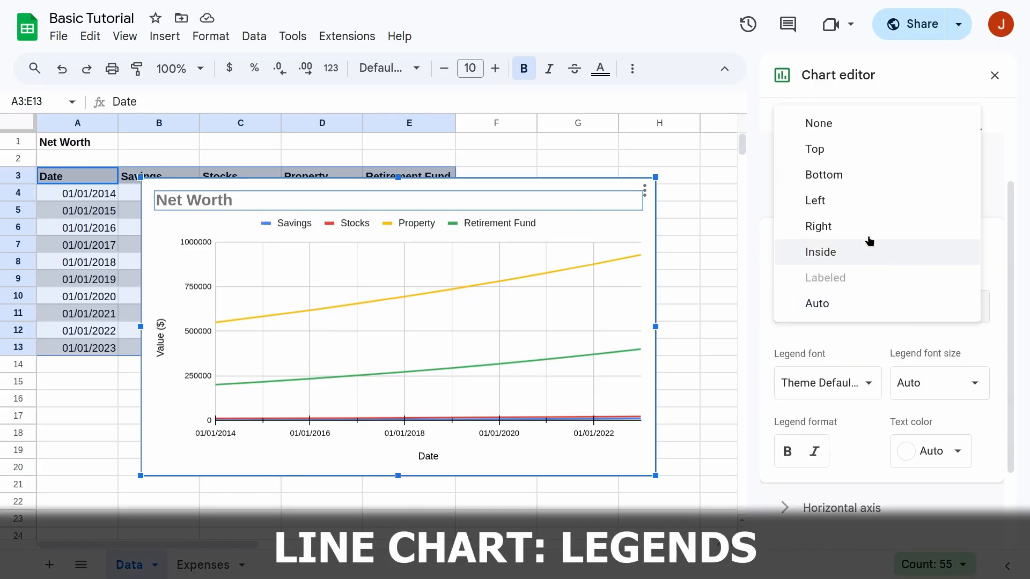
click(818, 201)
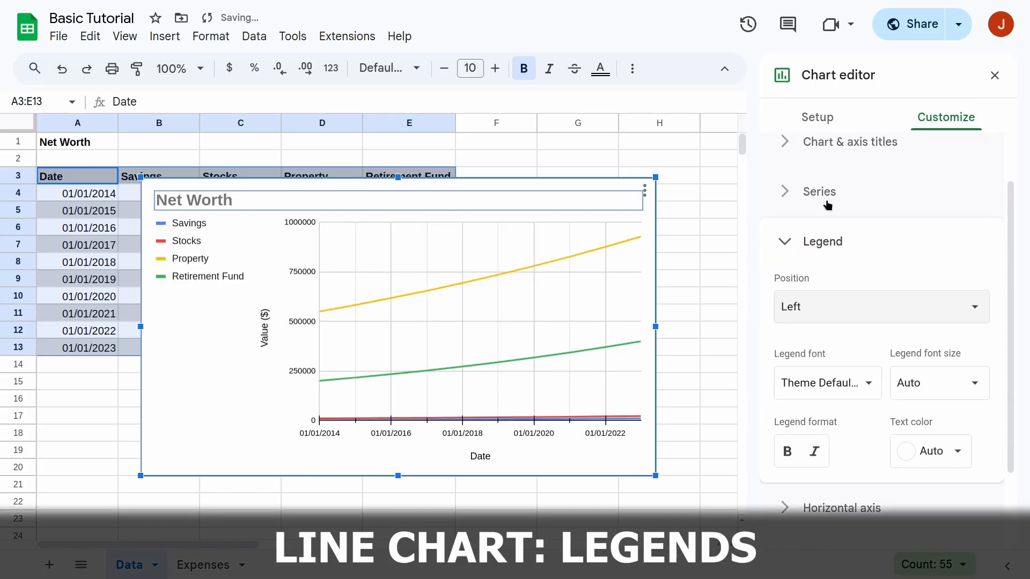
click(964, 309)
click(835, 278)
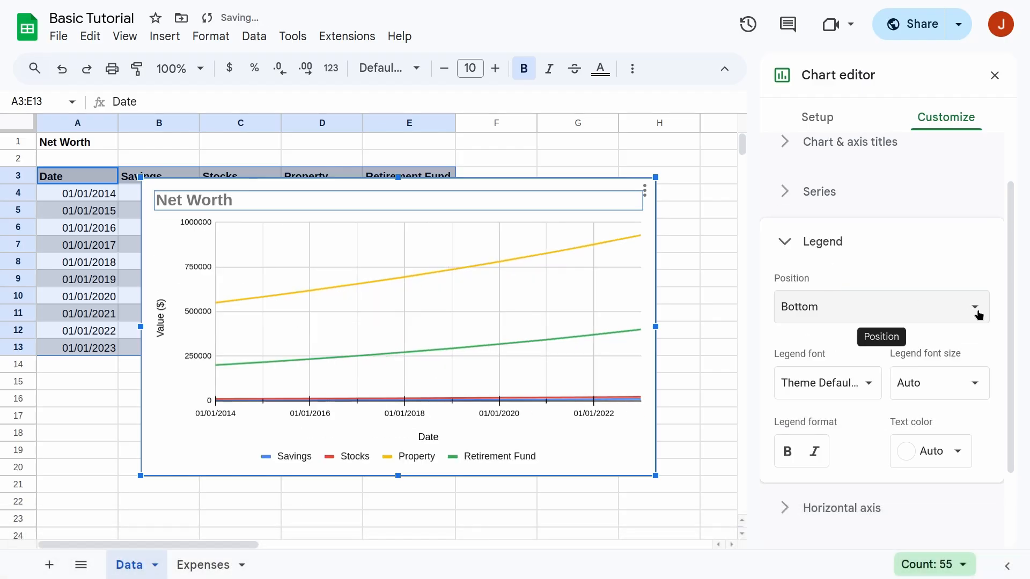
Set the chart legend's position to Inside.
click(977, 313)
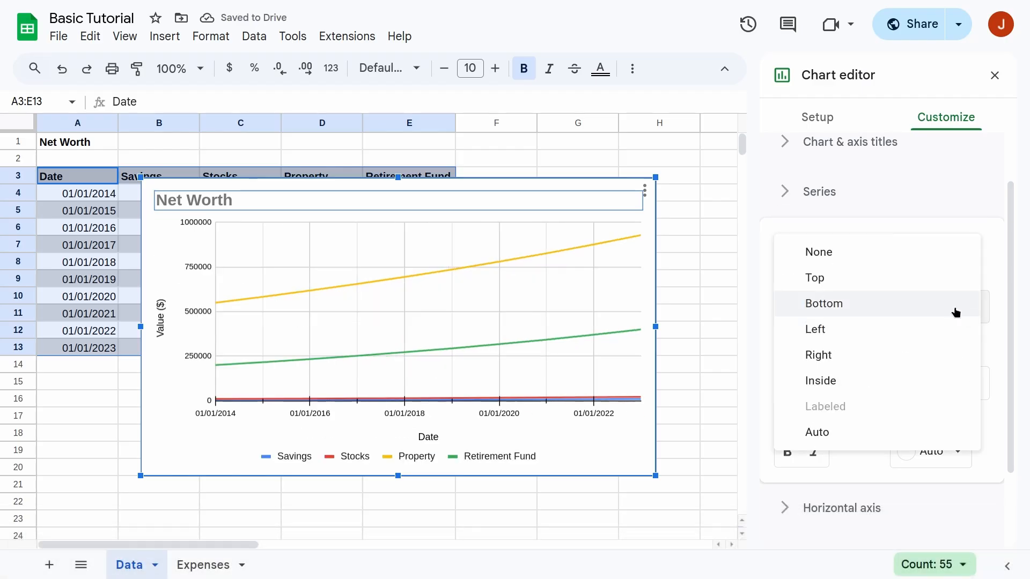
click(830, 382)
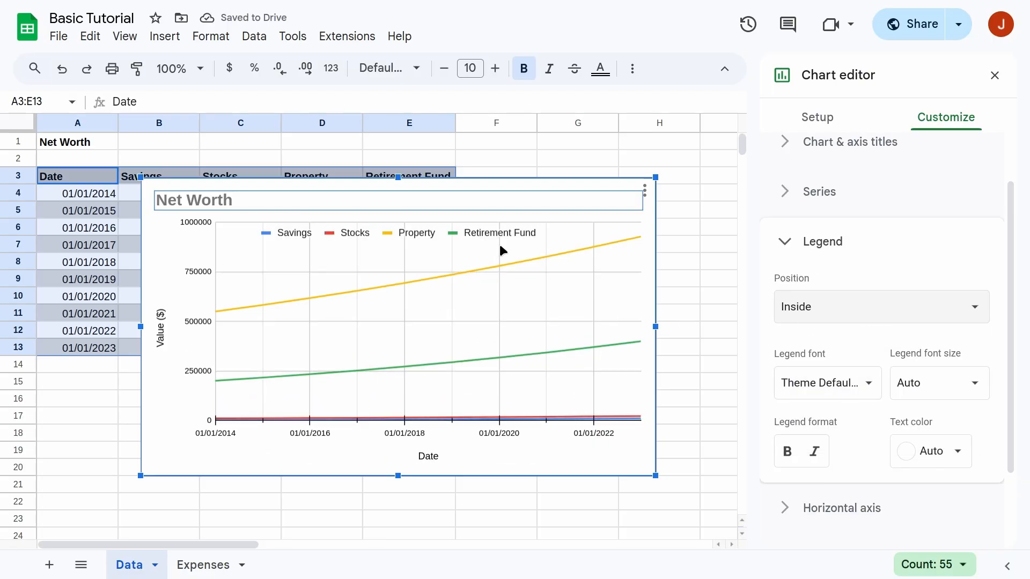
Turn off the major and minor gridlines of the chart's horizontal axis.
scroll(935, 256, down, 2)
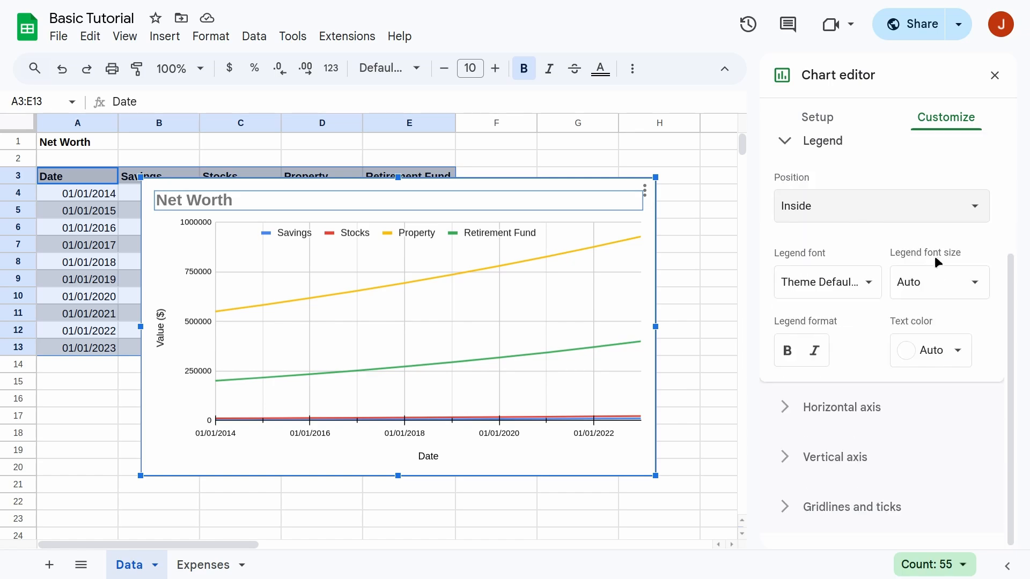
click(794, 510)
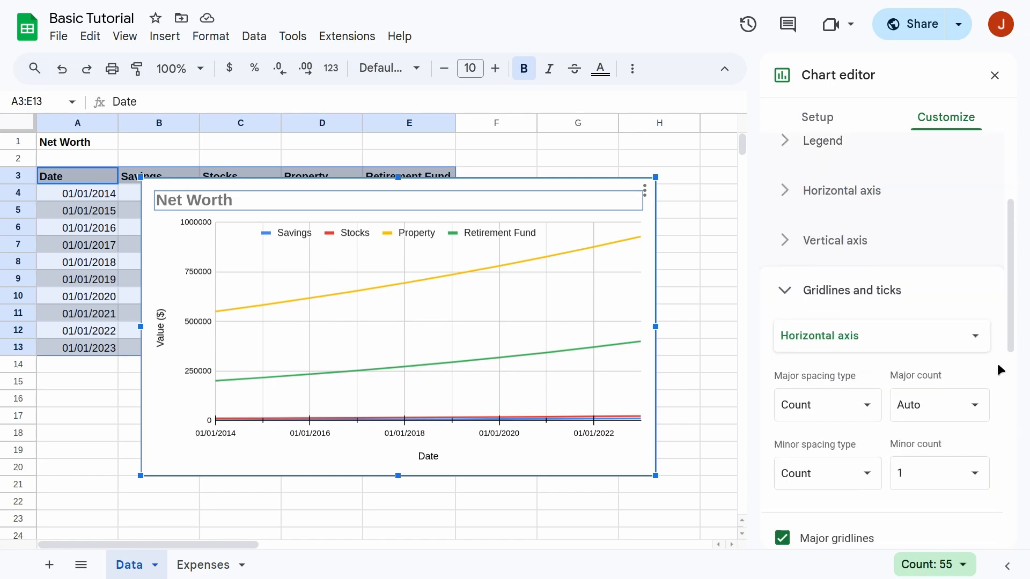
scroll(959, 330, down, 4)
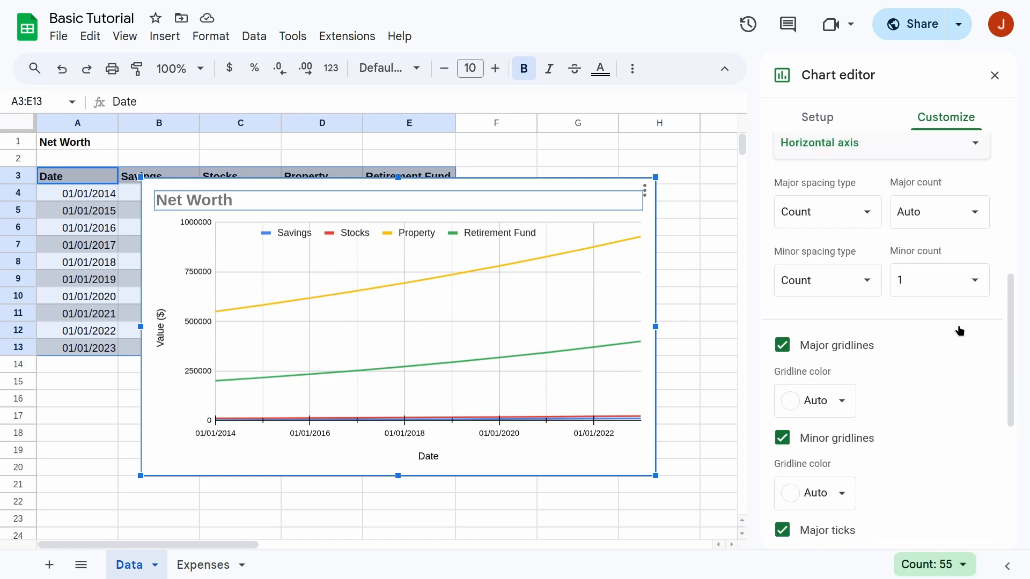
click(782, 346)
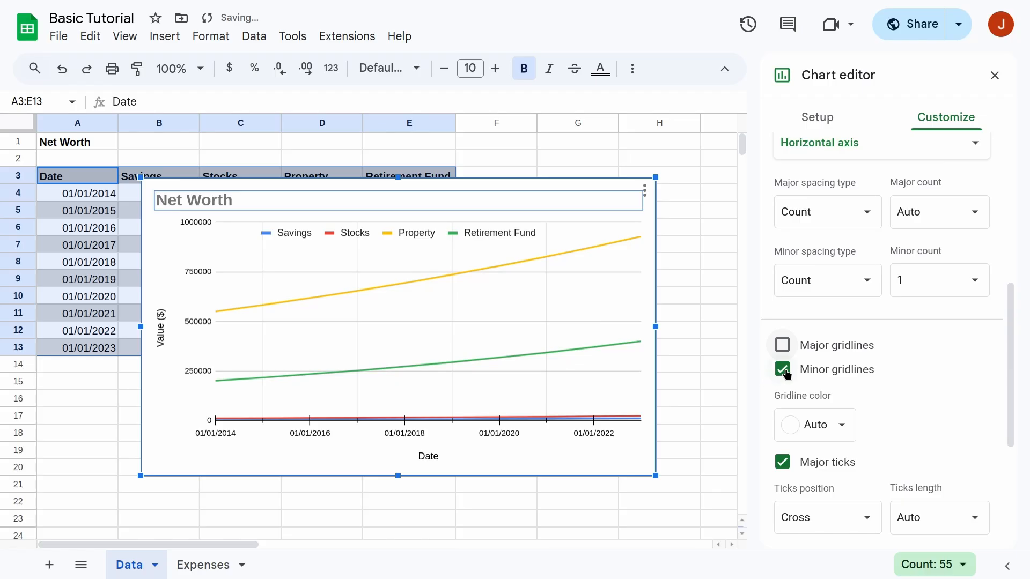
click(790, 370)
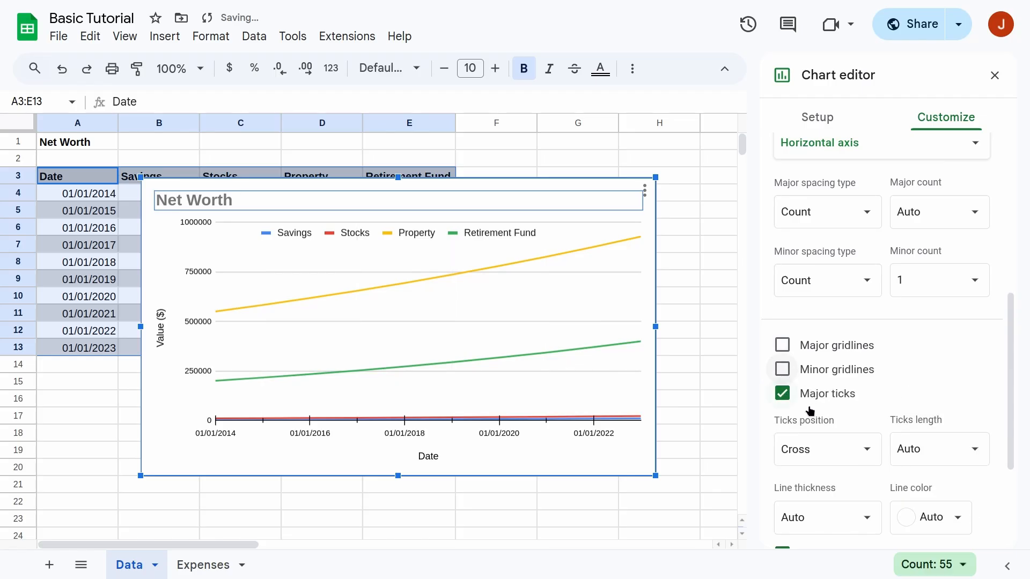
scroll(912, 445, down, 3)
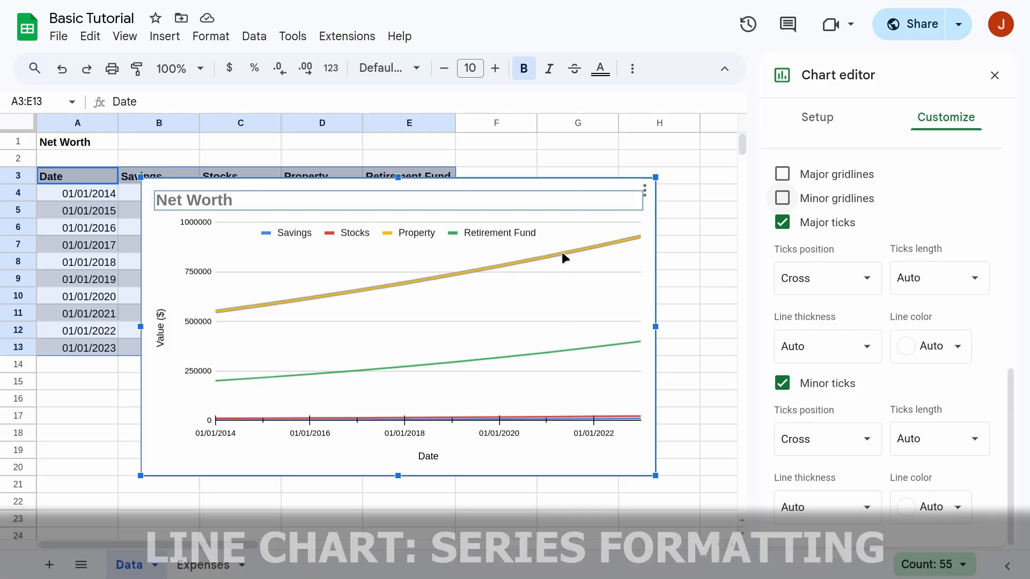
Format the Property series line as dark red, long-dashed and 4px thick.
click(562, 252)
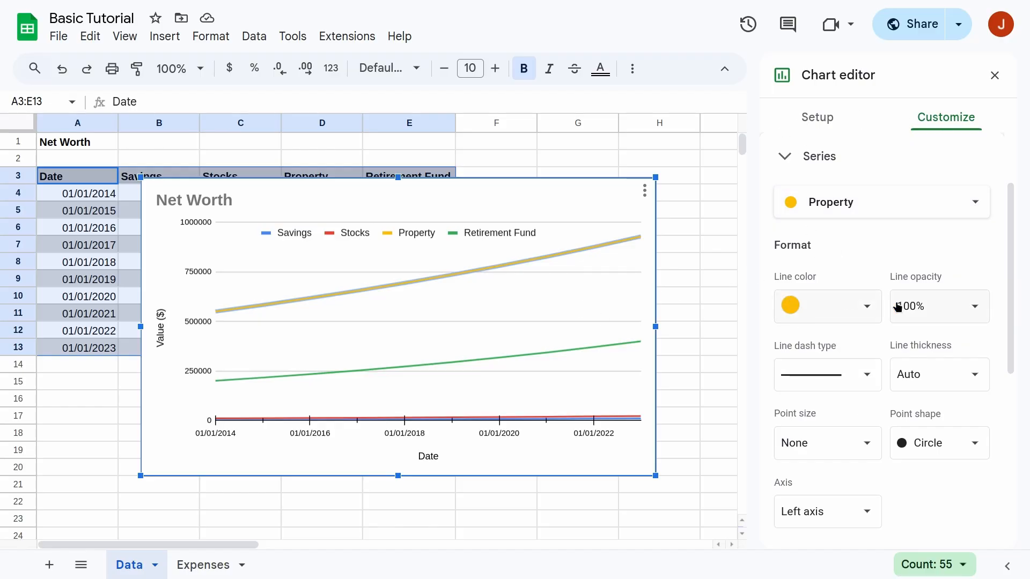
click(869, 312)
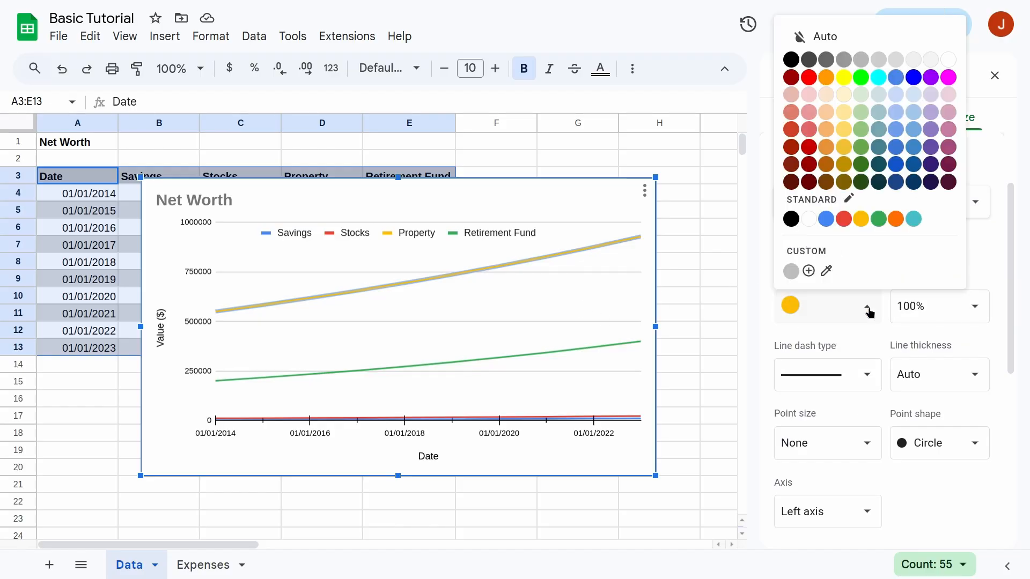
click(814, 153)
click(867, 374)
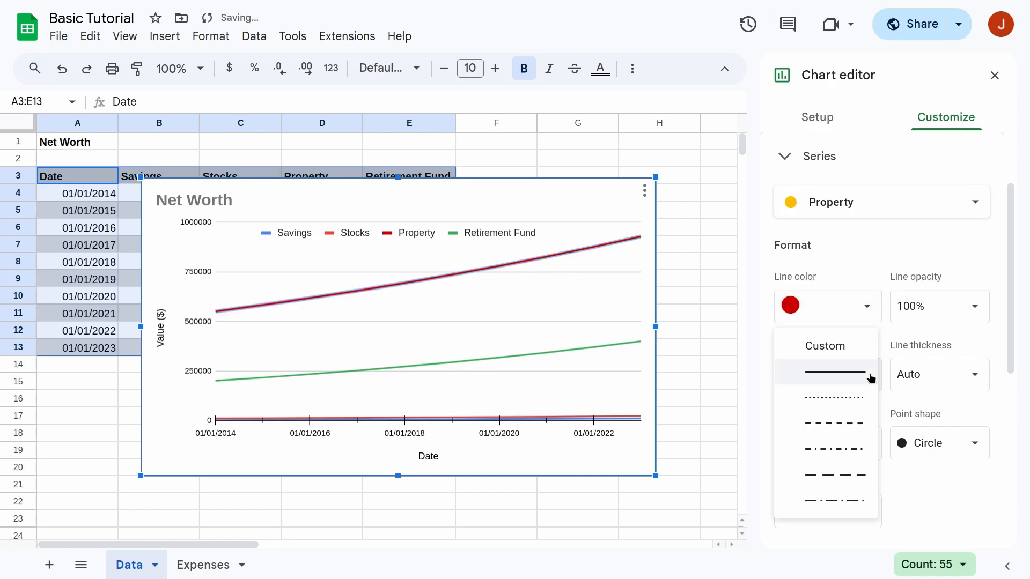
click(835, 475)
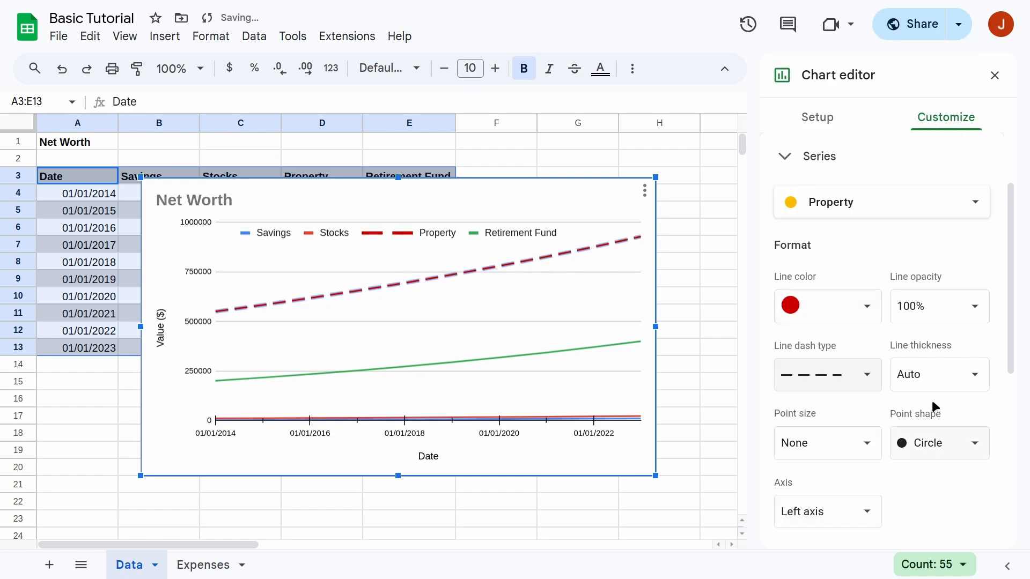
click(976, 381)
click(935, 486)
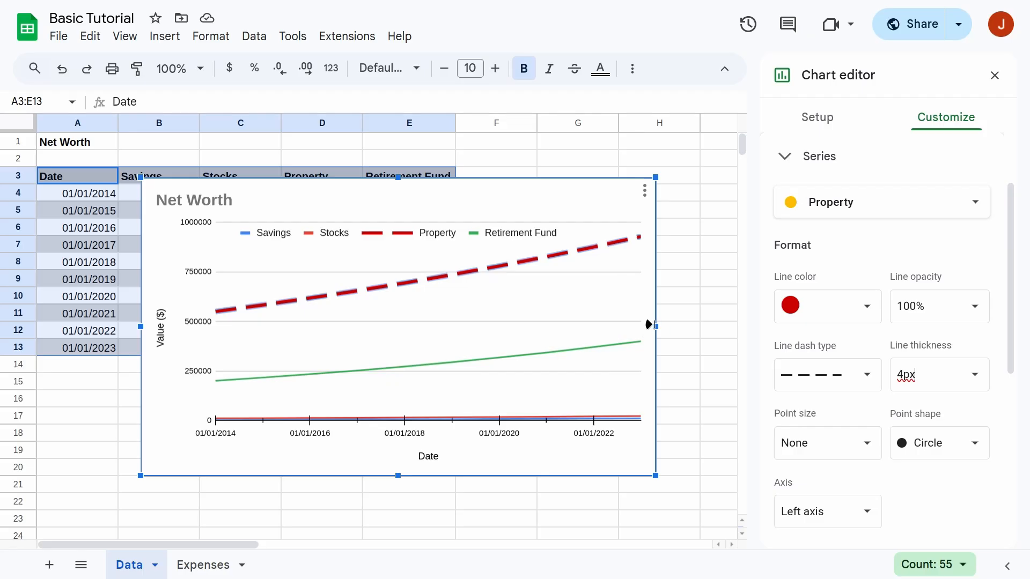
Widen the Net Worth chart to the right and change its type to Area chart.
drag(649, 325, 694, 368)
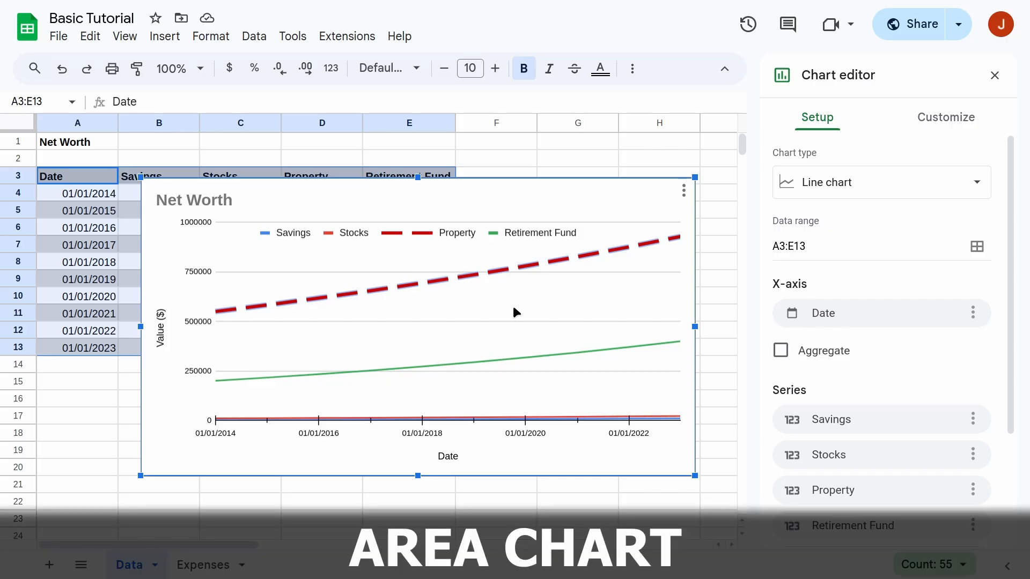
click(977, 182)
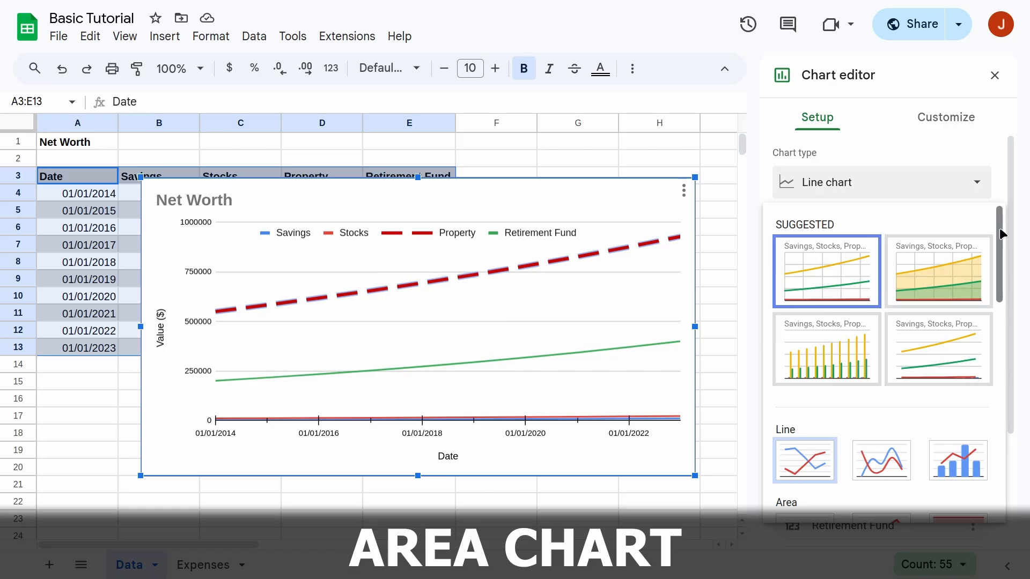
scroll(1000, 246, down, 2)
scroll(1000, 247, down, 5)
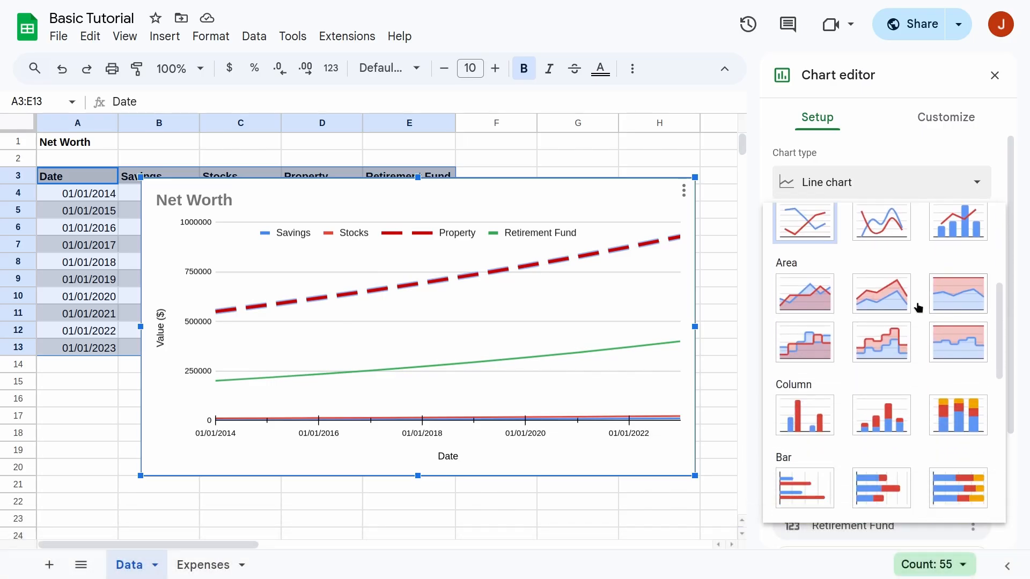
click(803, 301)
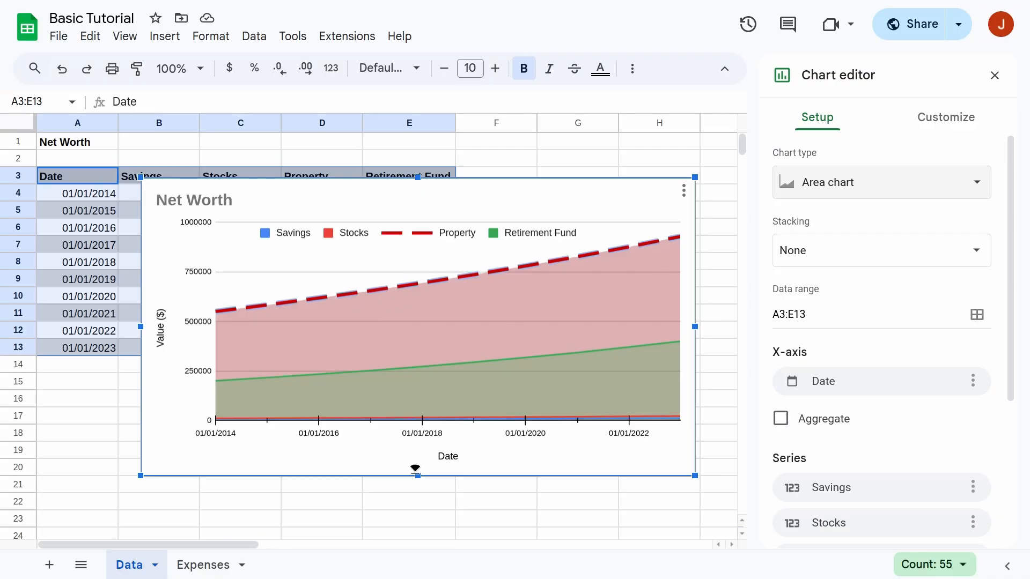
Extend the area chart downward and upward, and pull its left edge in to uncover the Savings column.
drag(416, 473, 416, 533)
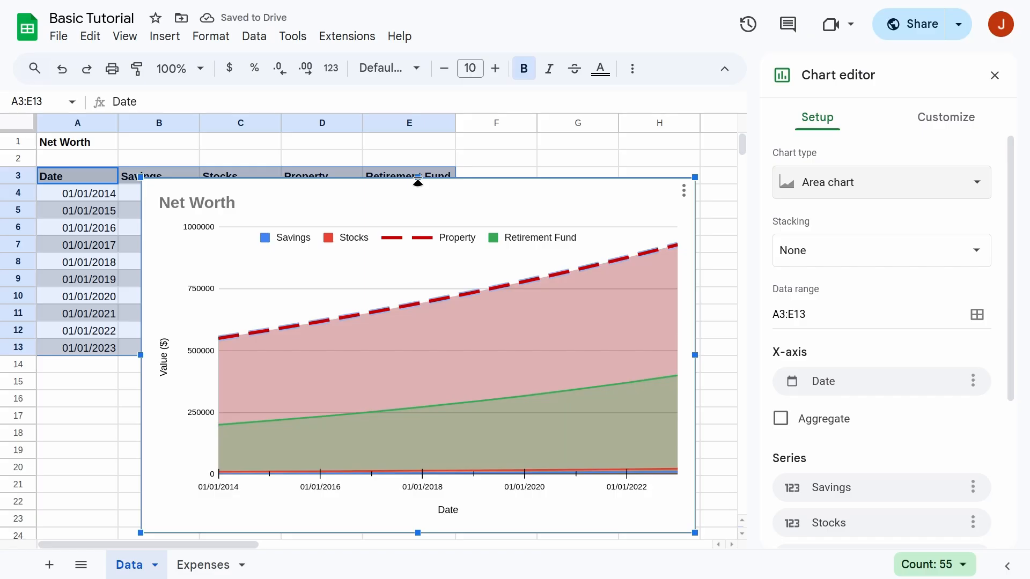
drag(418, 179, 418, 135)
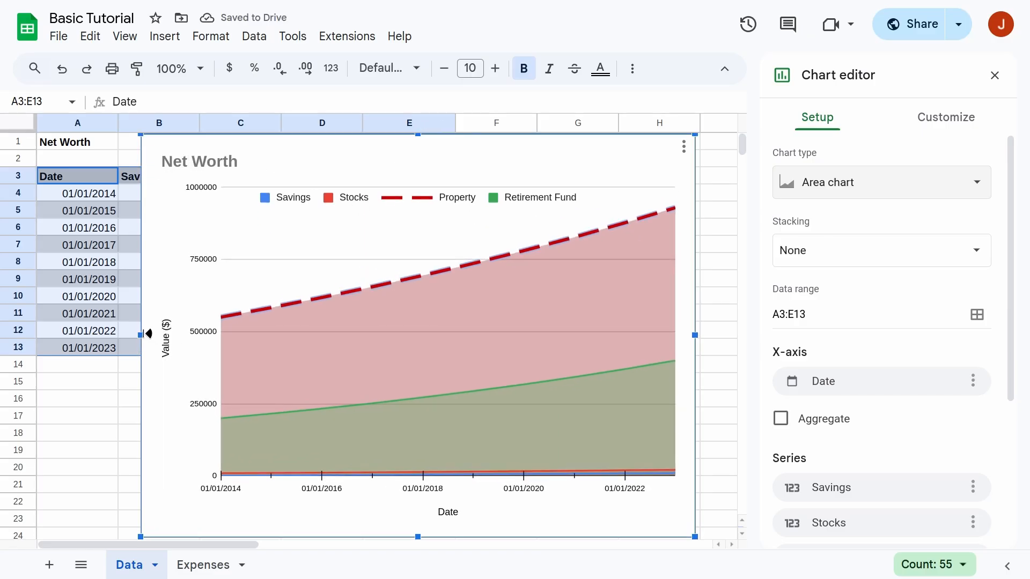
drag(149, 334, 242, 335)
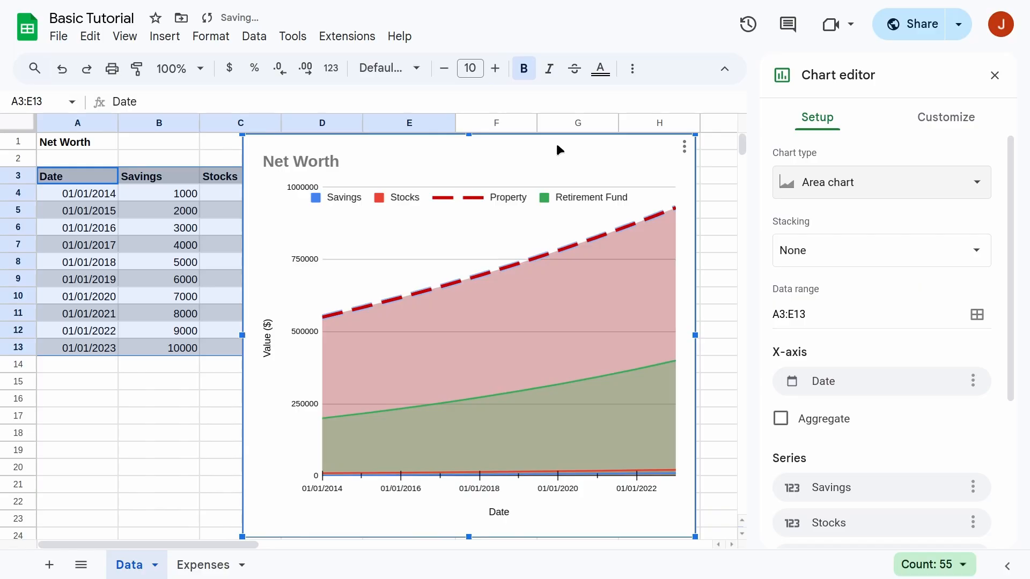
Delete the existing chart and insert a new, unstacked area chart from A3:E13.
key(Delete)
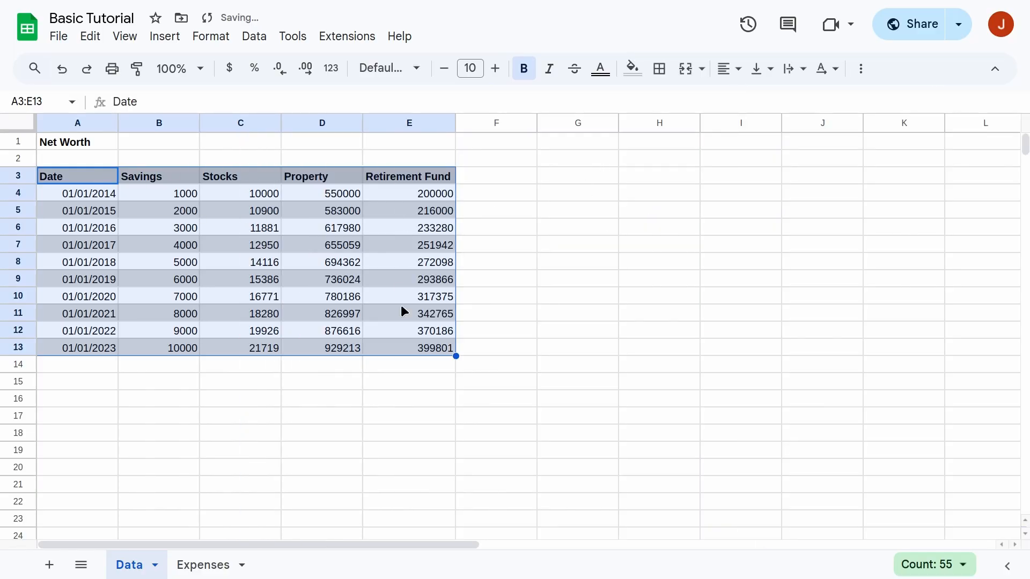
click(165, 36)
click(209, 218)
click(972, 186)
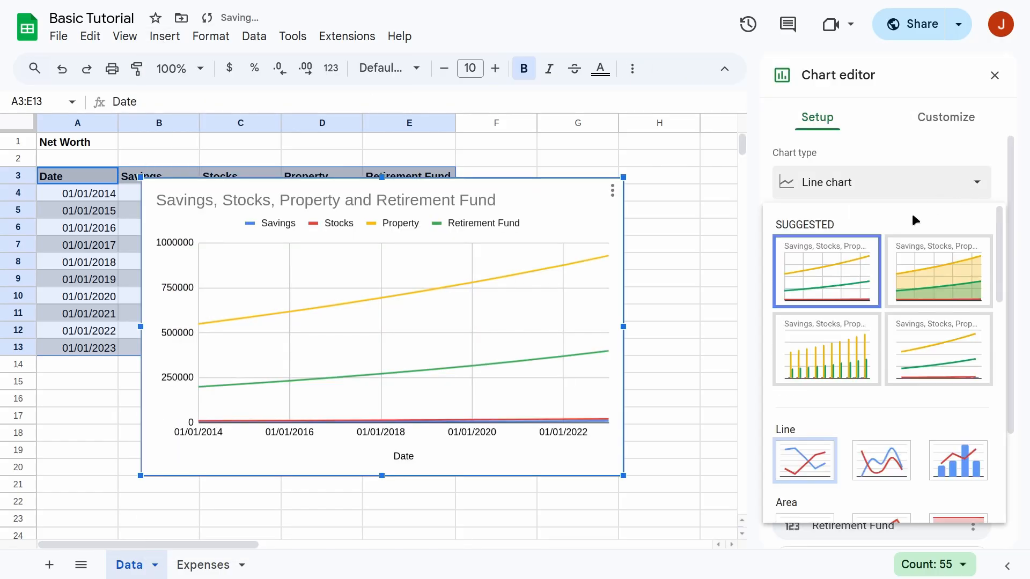
scroll(823, 466, down, 1)
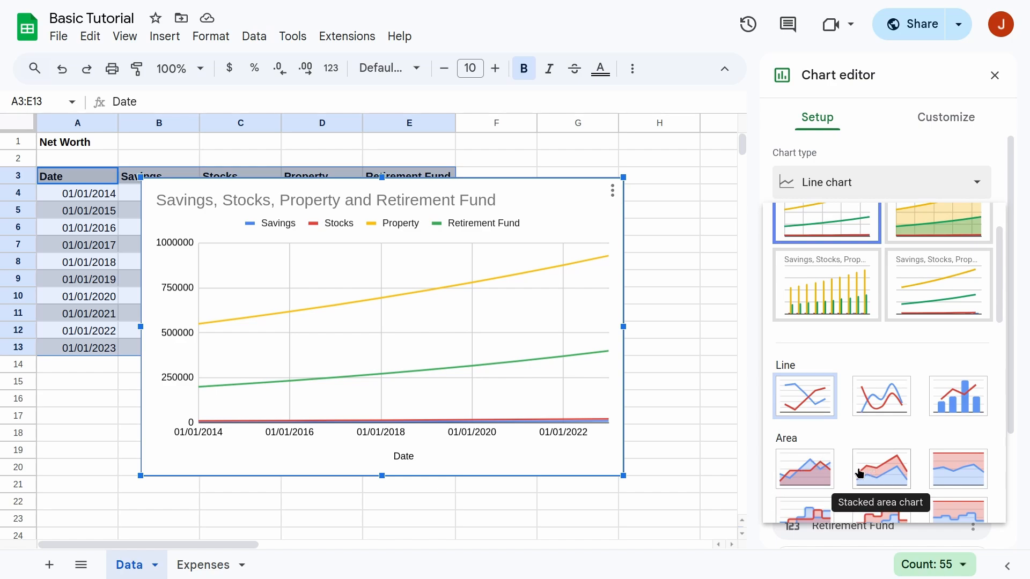
scroll(807, 469, down, 2)
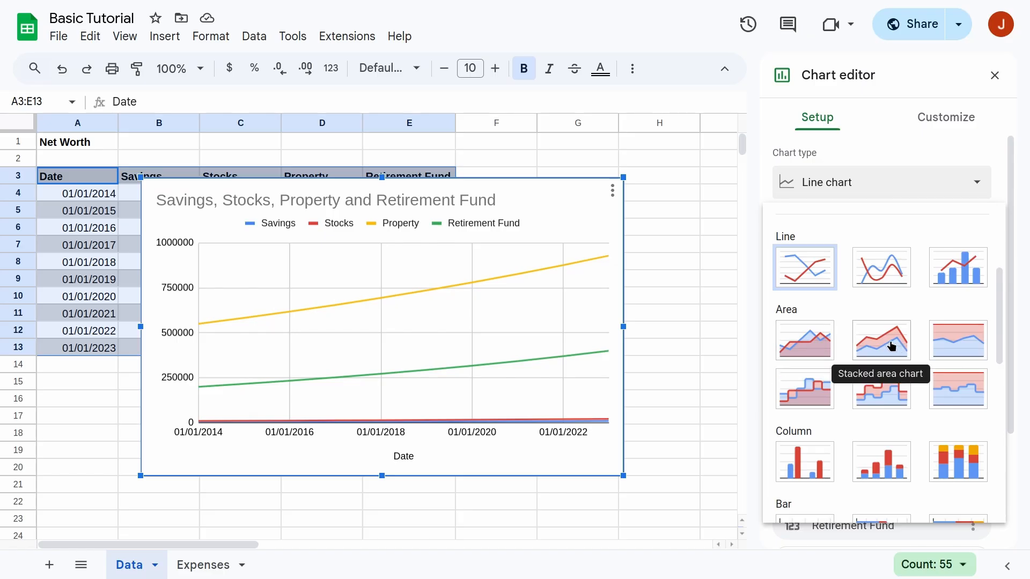
click(810, 343)
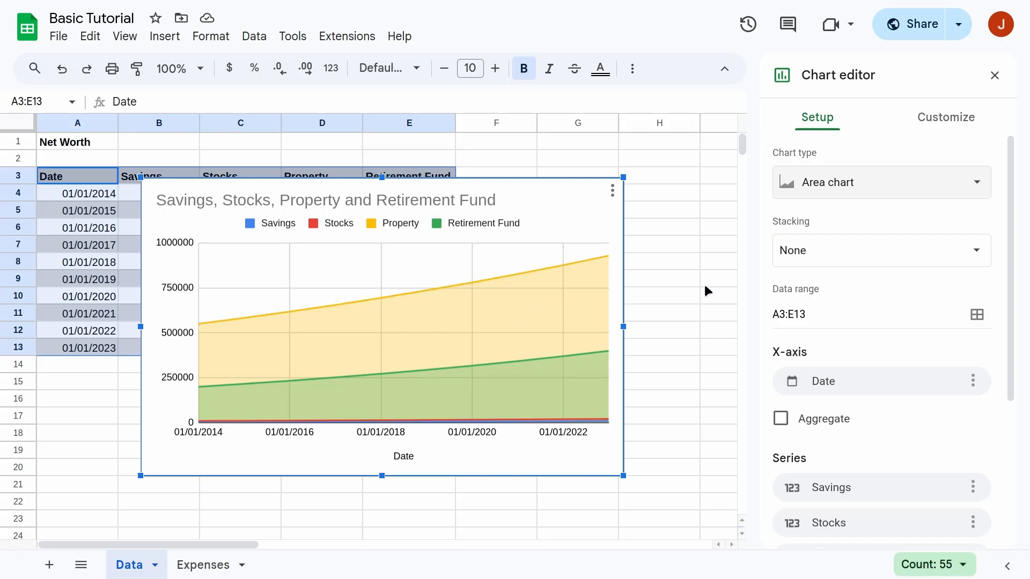
Recolour the area chart's series: light purple for Property and medium blue for Retirement Fund.
click(532, 307)
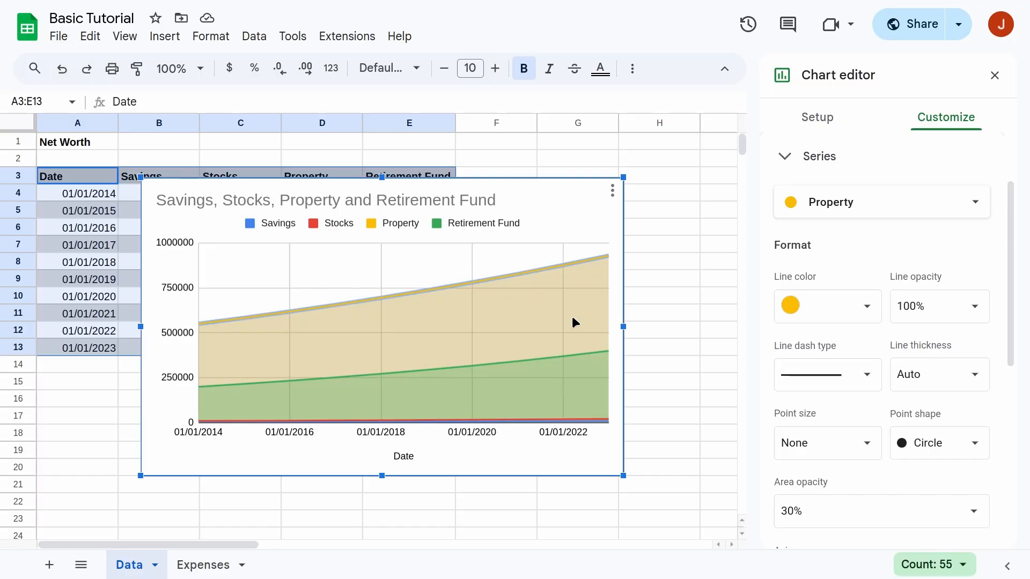
click(873, 307)
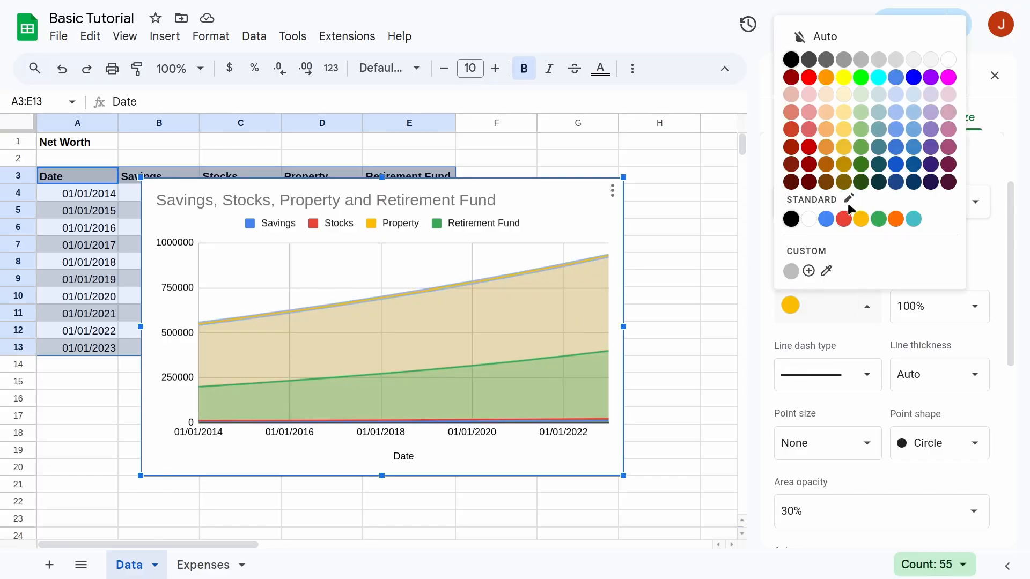
click(932, 112)
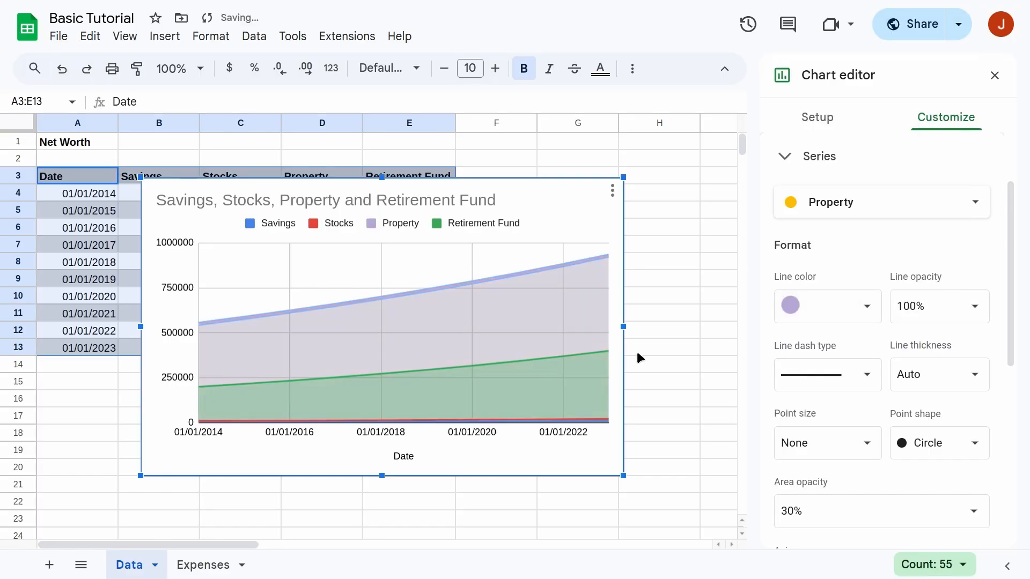
click(582, 385)
click(842, 318)
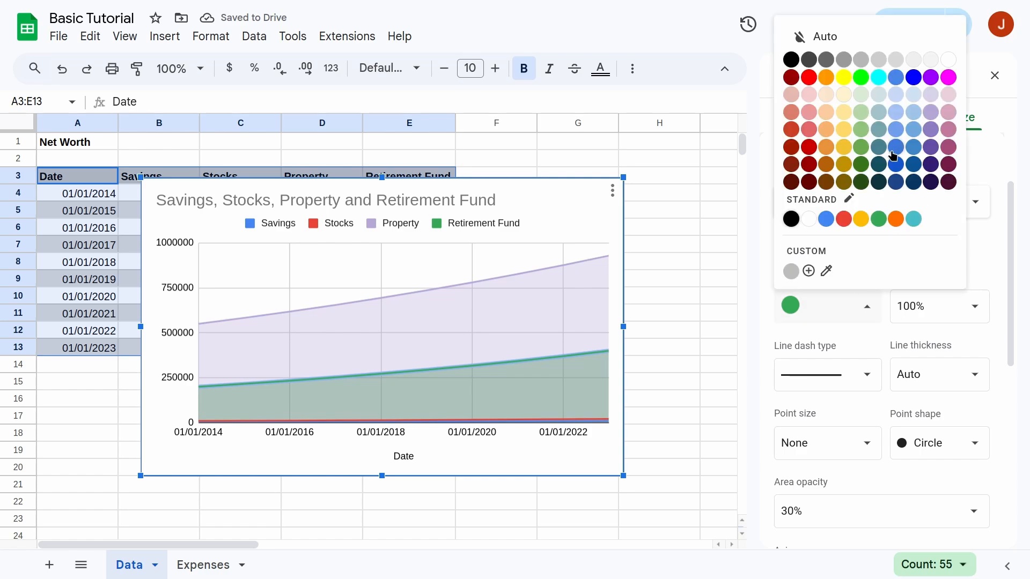
click(896, 150)
Move the area chart beside the table, clear of the data, and extend its lower edge to make it taller.
click(660, 312)
drag(620, 187, 886, 163)
drag(734, 451, 736, 541)
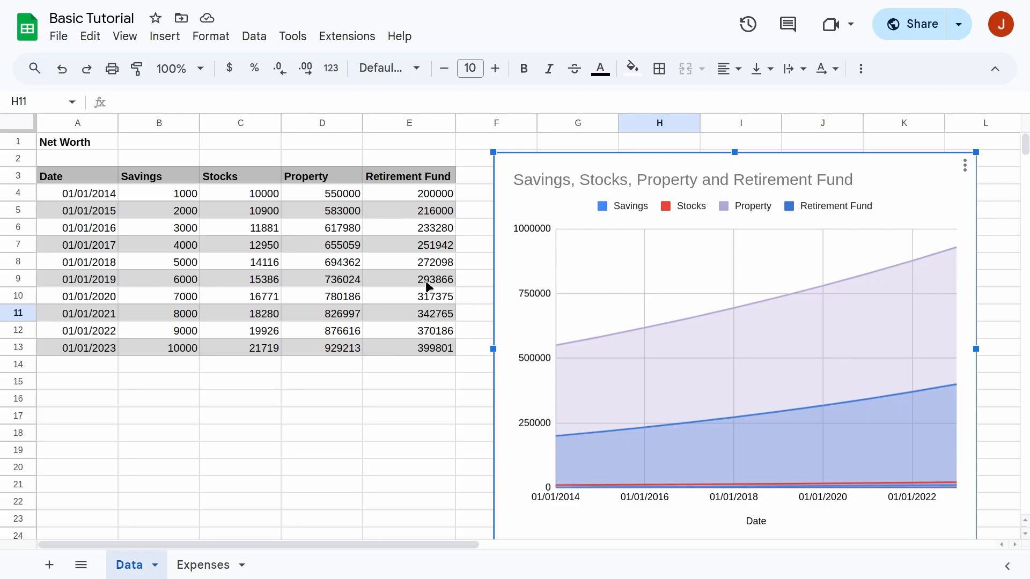
Change the 2019 Property formula in D9 to =D8*1.06-500000.
click(342, 281)
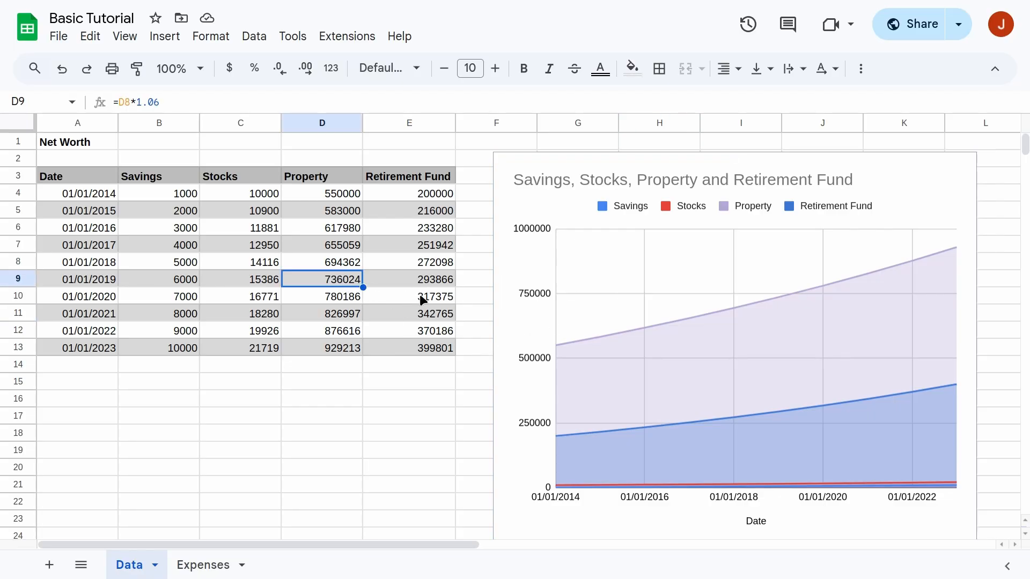
click(170, 103)
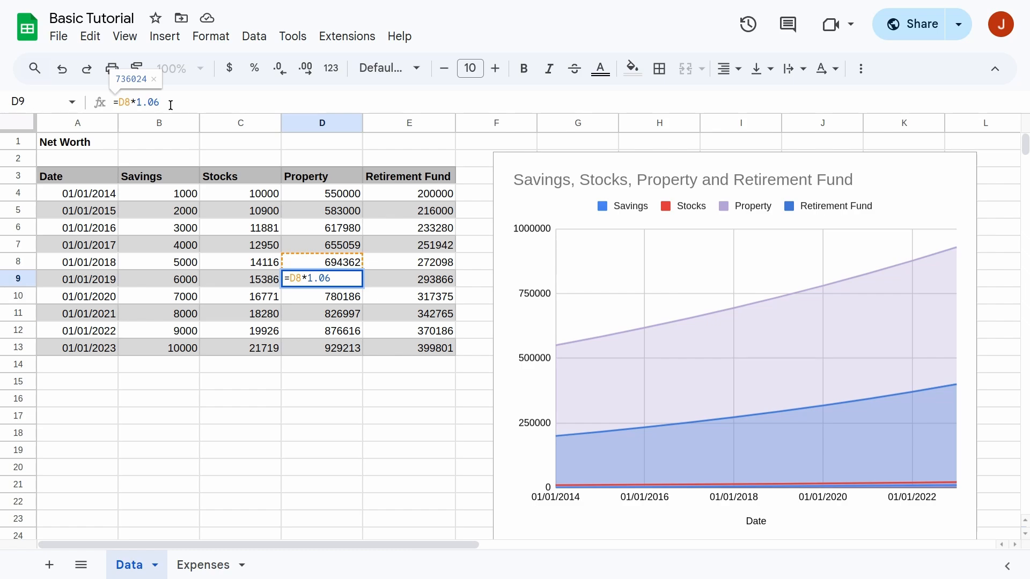
text(-500000)
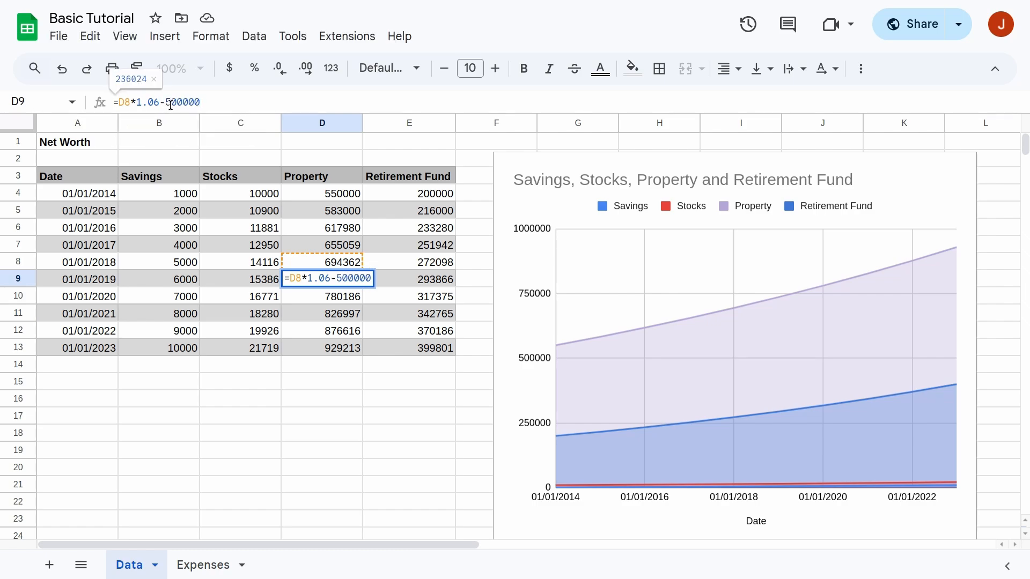
key(Return)
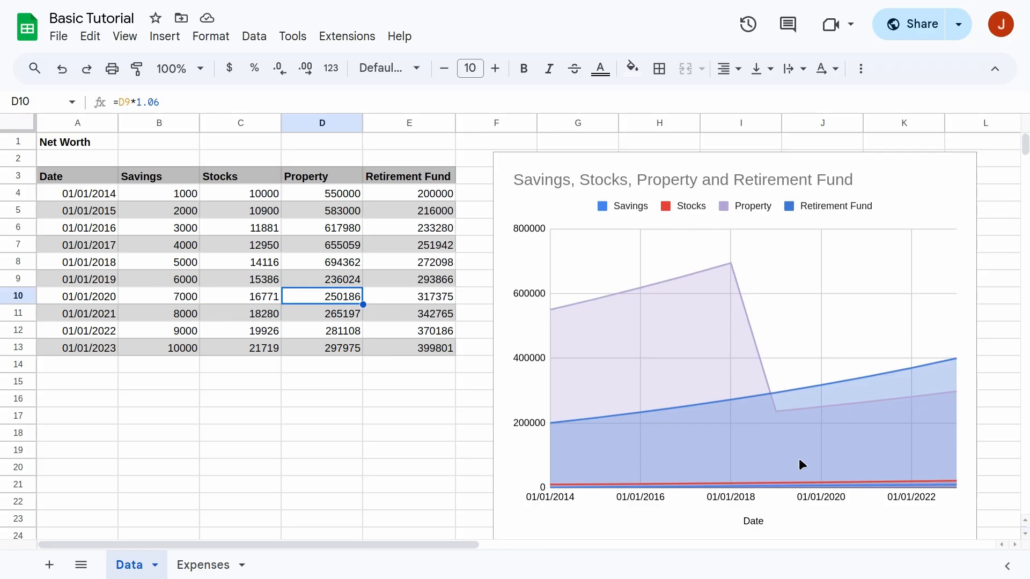
Remove the area chart and insert an unstacked column chart from A3:E13.
key(ctrl+z)
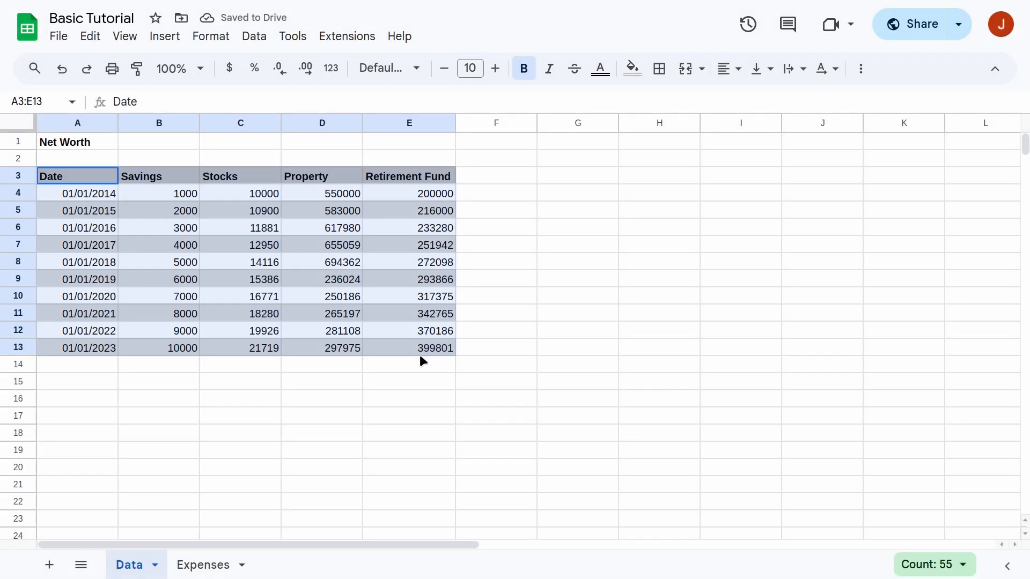
click(166, 37)
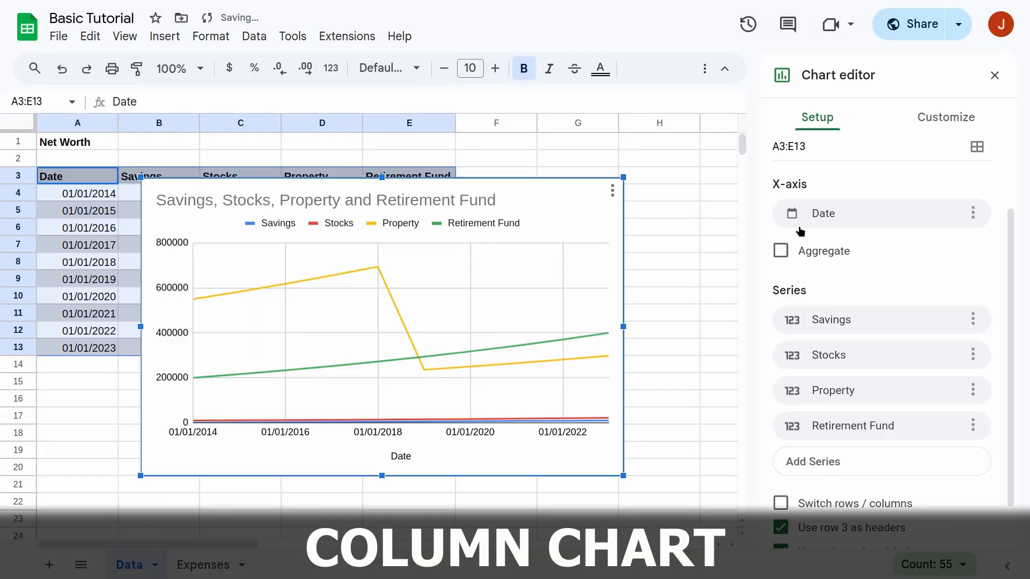
click(974, 185)
scroll(853, 378, down, 5)
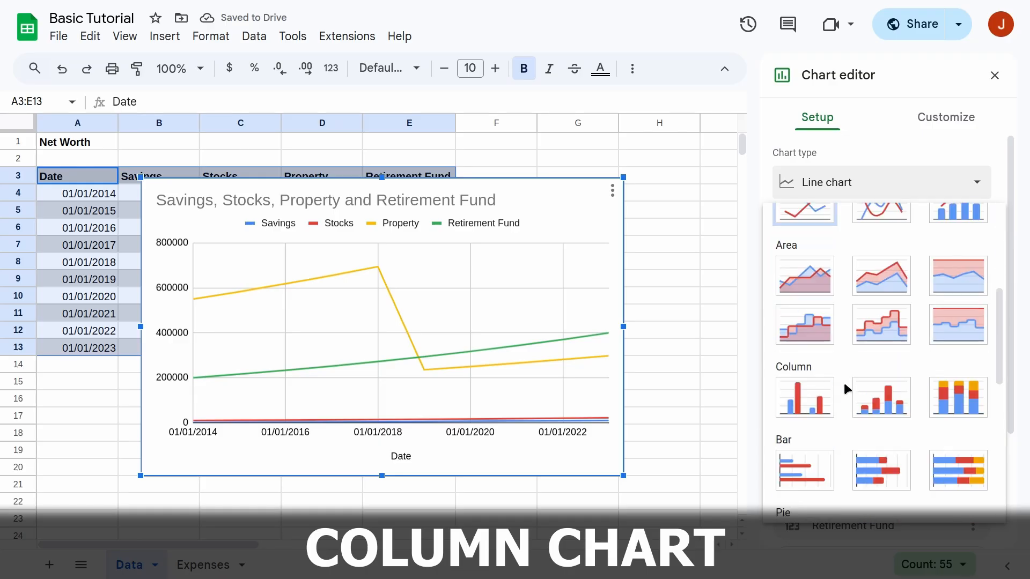
click(797, 399)
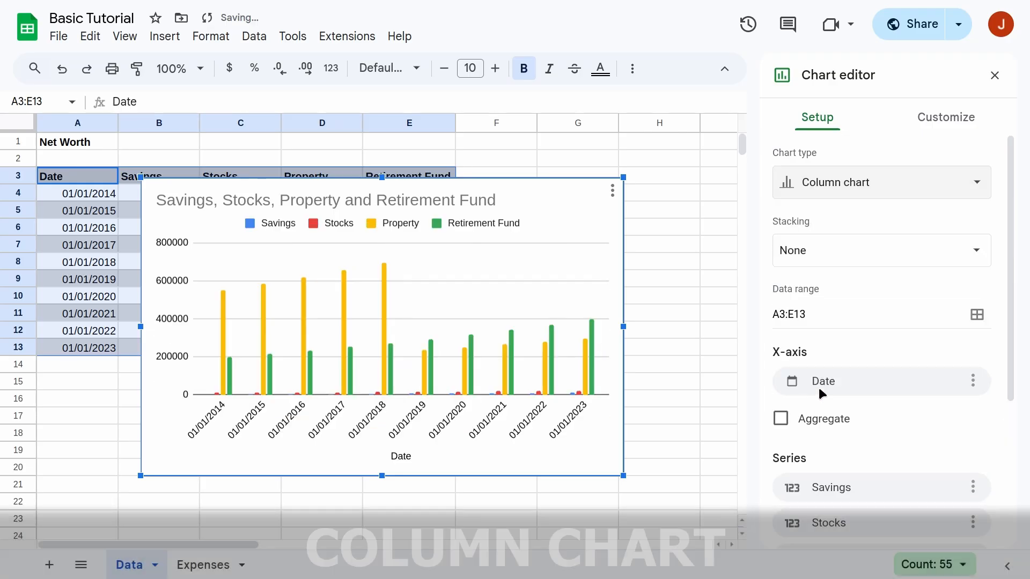
Move the column chart below the table and back up over it, and delete the chart.
drag(407, 281, 503, 285)
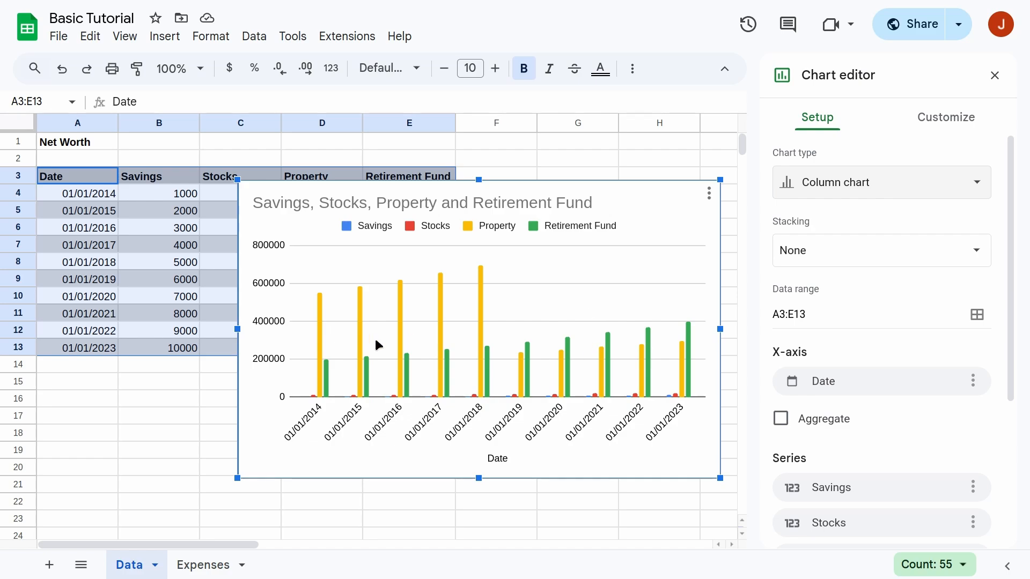
drag(455, 182, 416, 405)
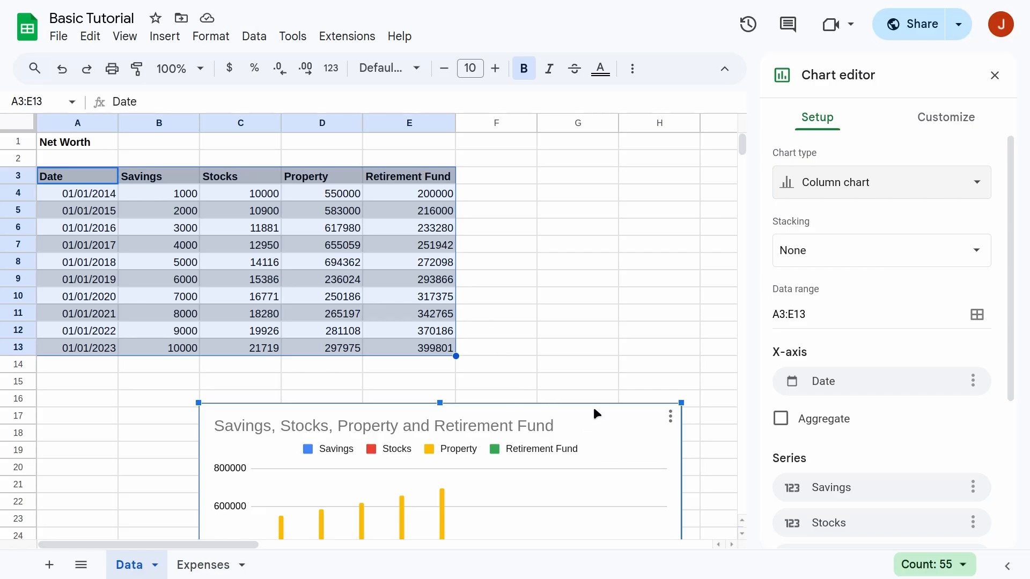
drag(596, 414, 641, 167)
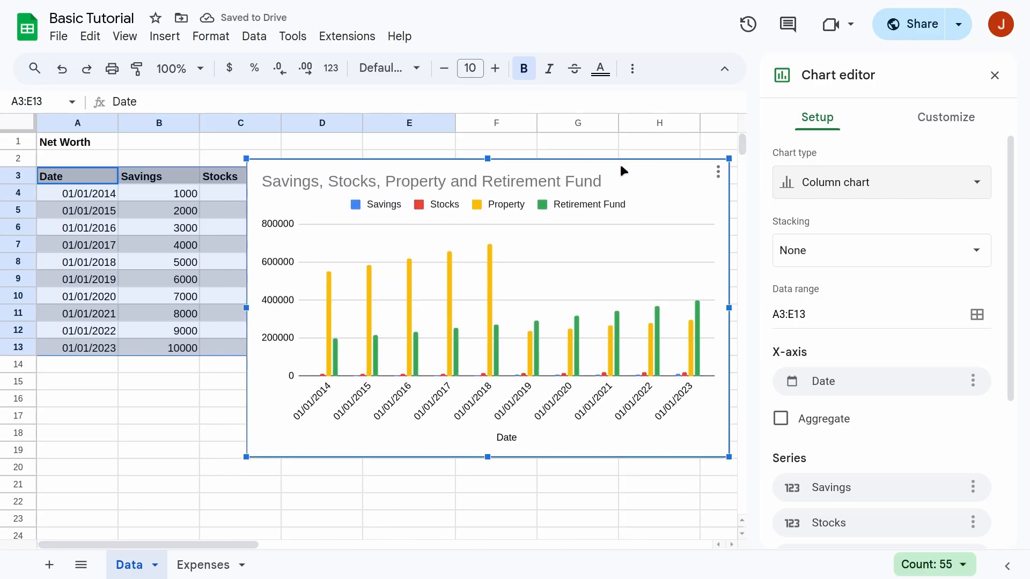
drag(625, 162, 573, 200)
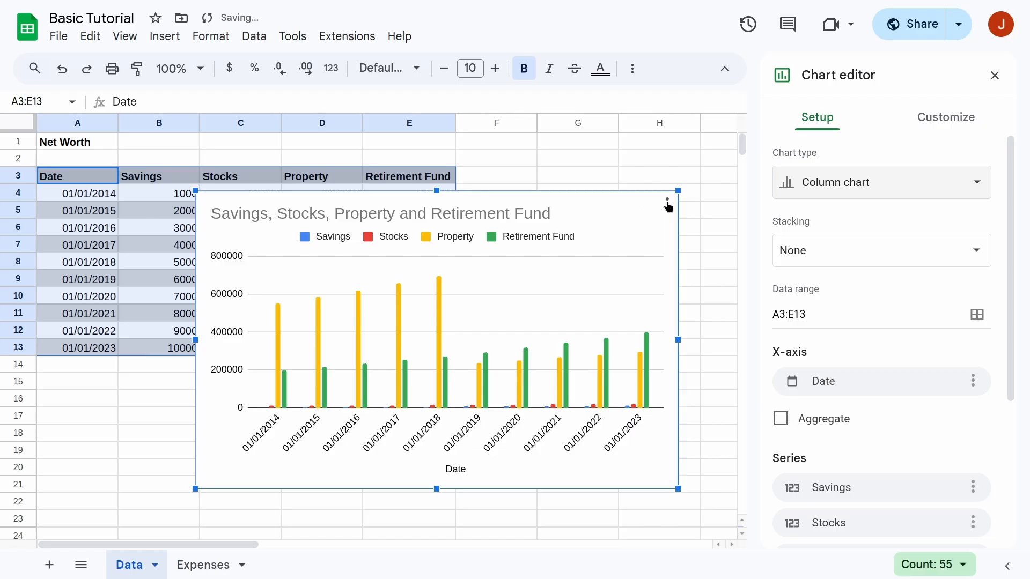
key(Delete)
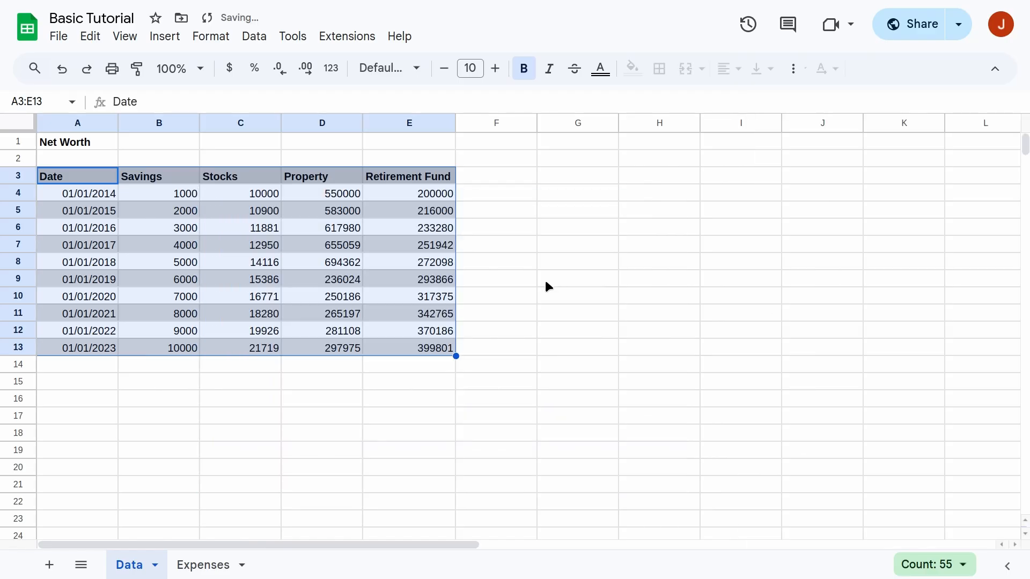
Insert an unstacked column chart from the 2020 row A10:E10 and move it down clear of the table headings.
click(508, 209)
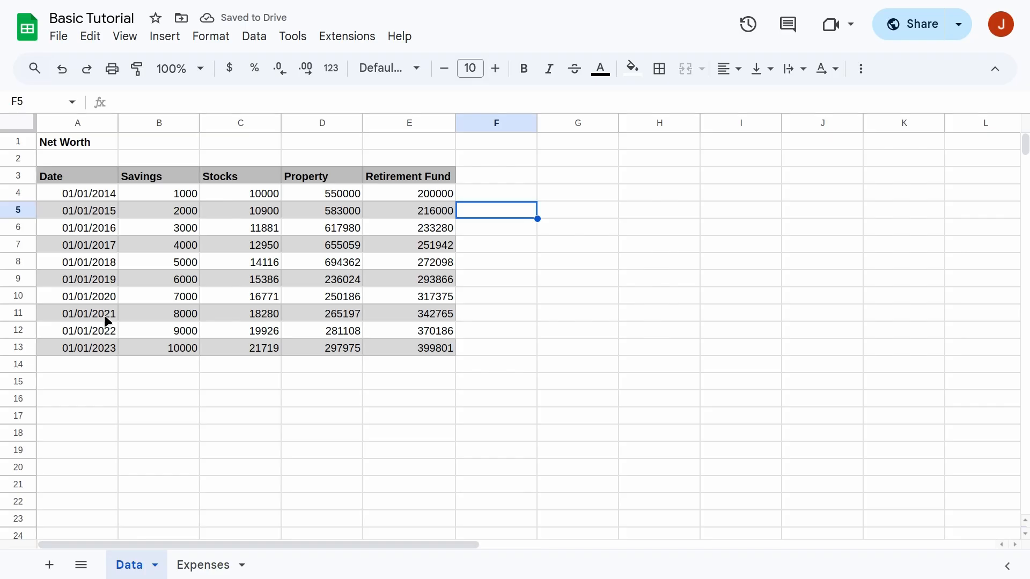
drag(88, 297, 432, 300)
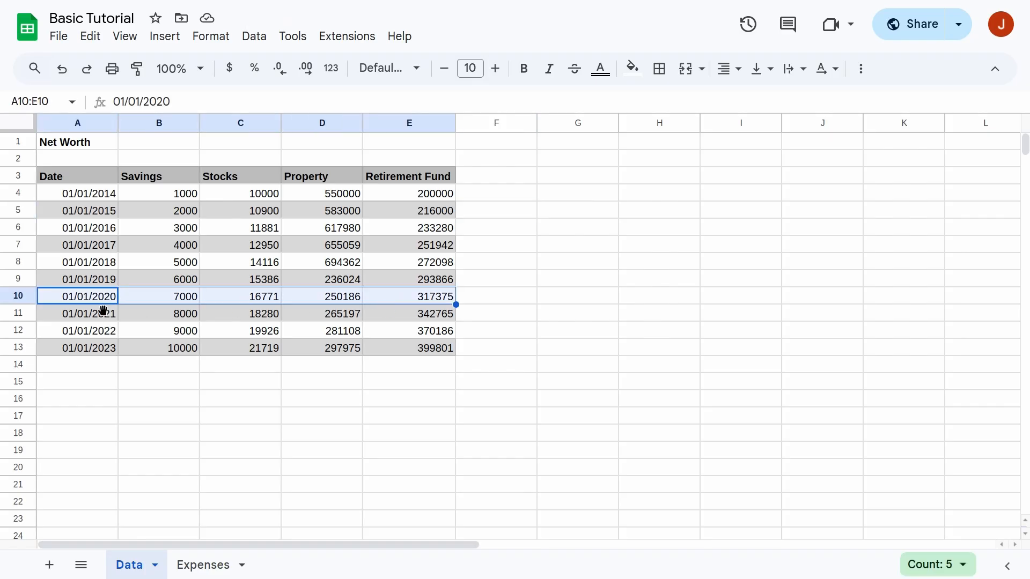
click(165, 36)
click(257, 218)
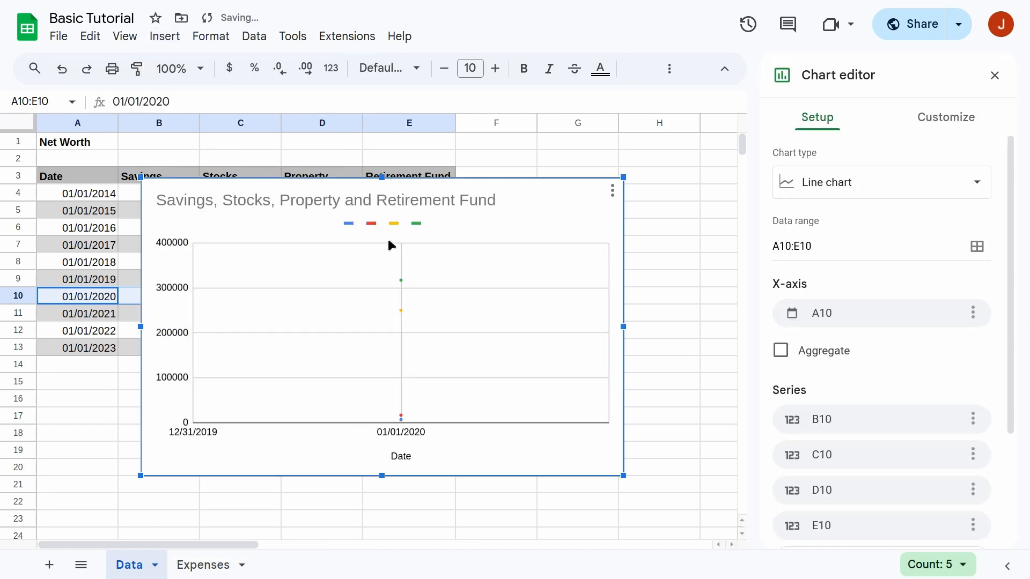
click(853, 179)
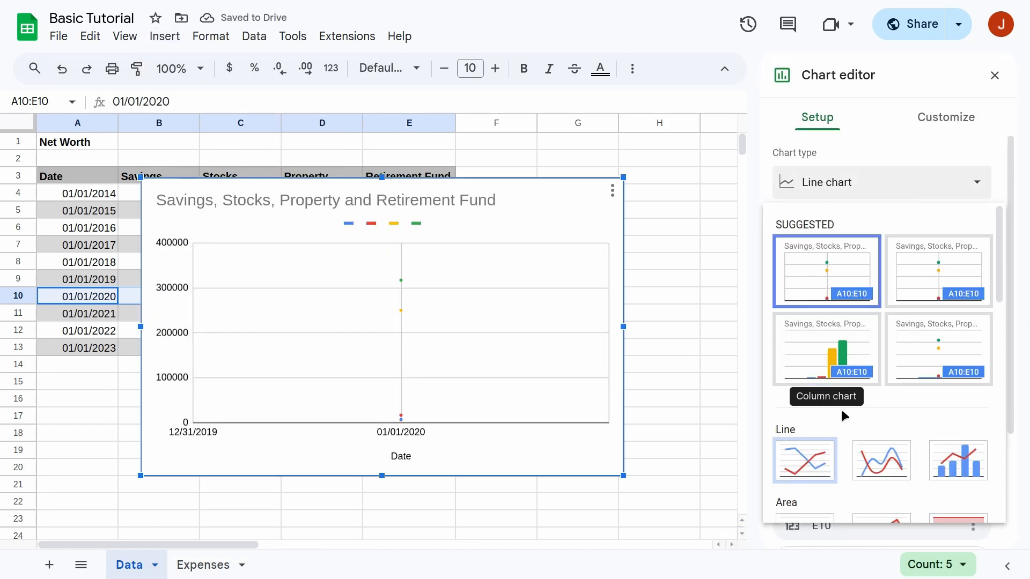
scroll(841, 408, down, 3)
click(817, 466)
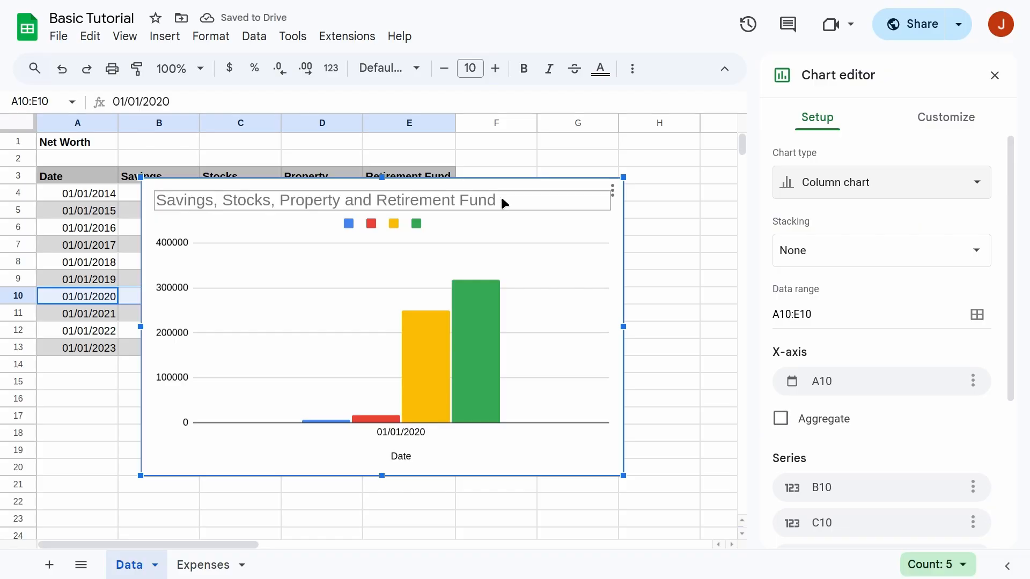
drag(527, 189, 594, 213)
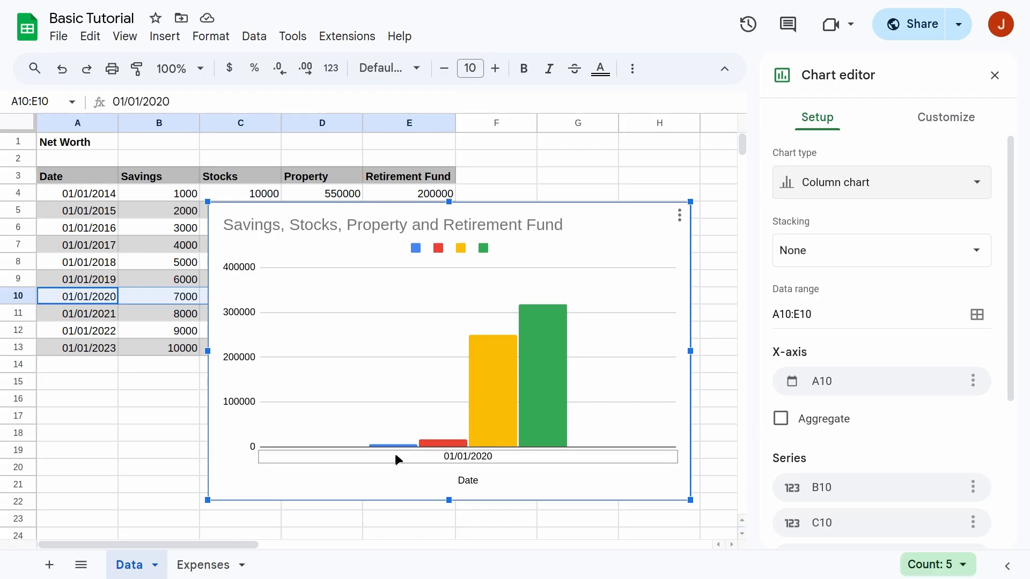
Add a label to the B10 series and set its label range to the Savings heading in B3.
click(416, 248)
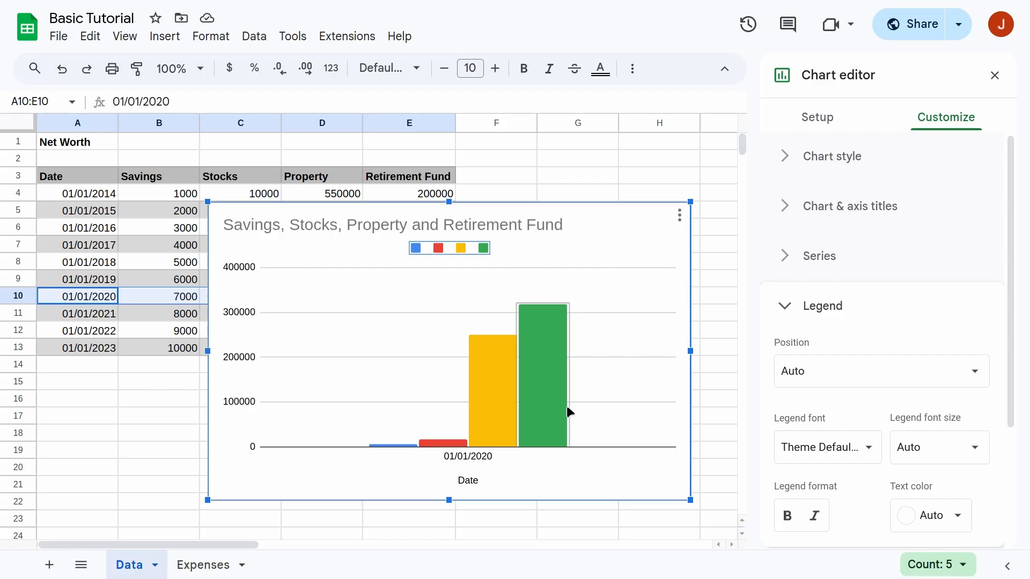
click(588, 397)
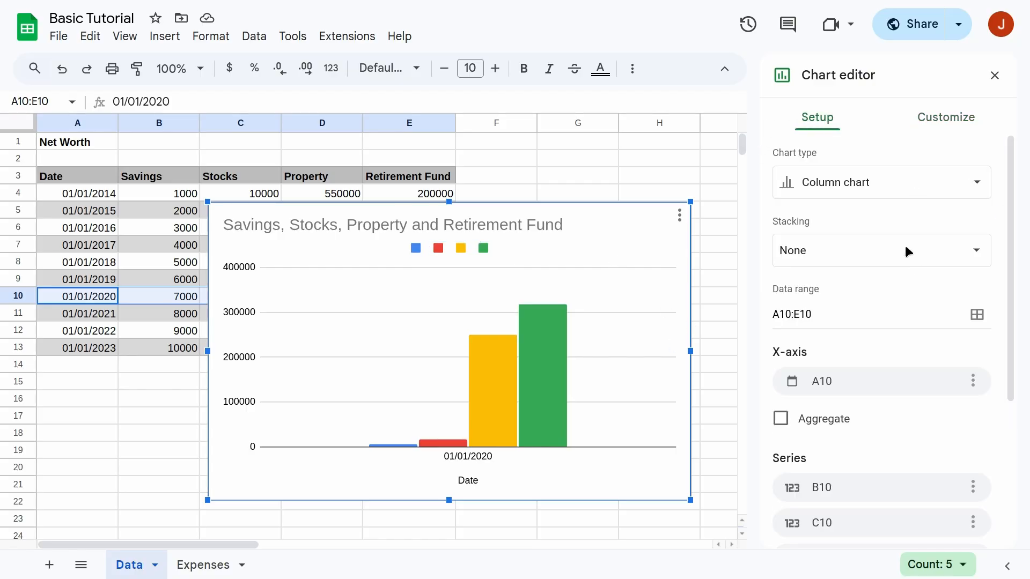
scroll(915, 268, down, 4)
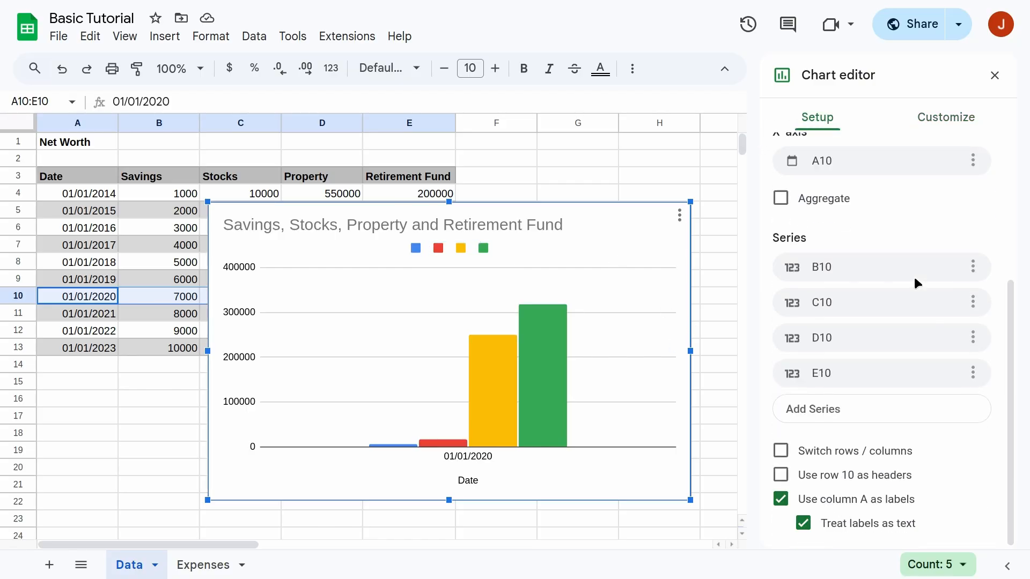
click(971, 270)
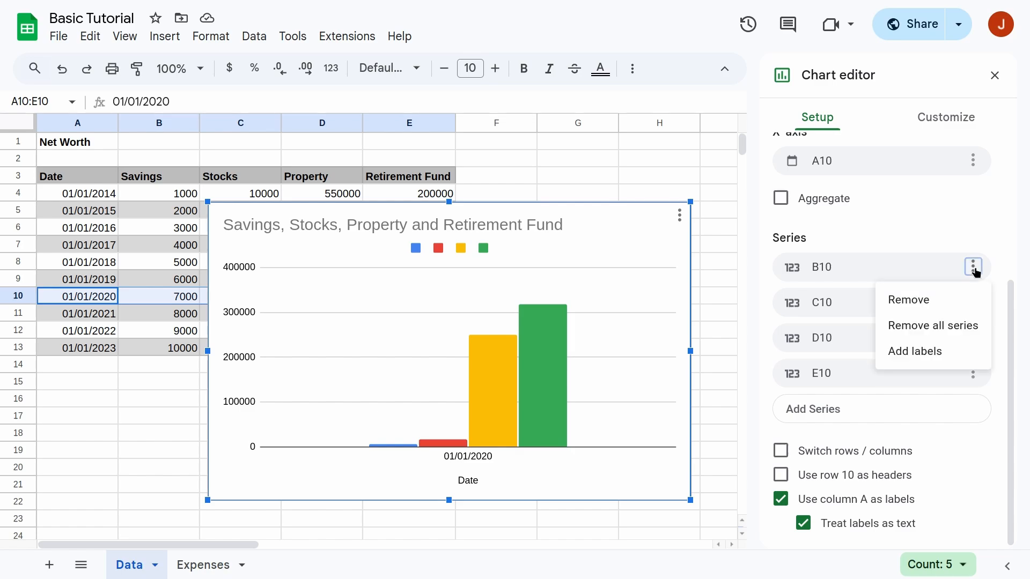
click(931, 353)
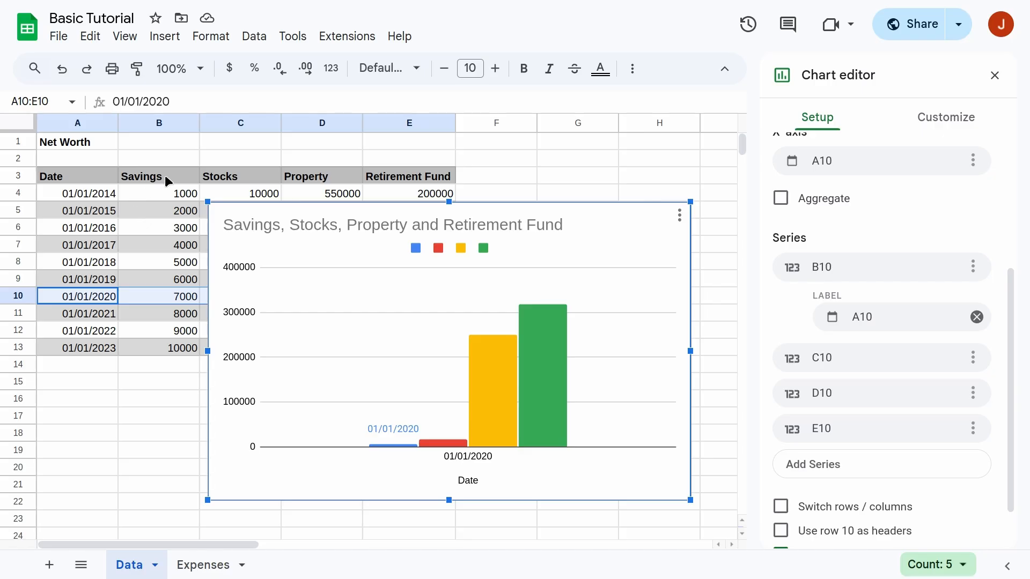
click(860, 318)
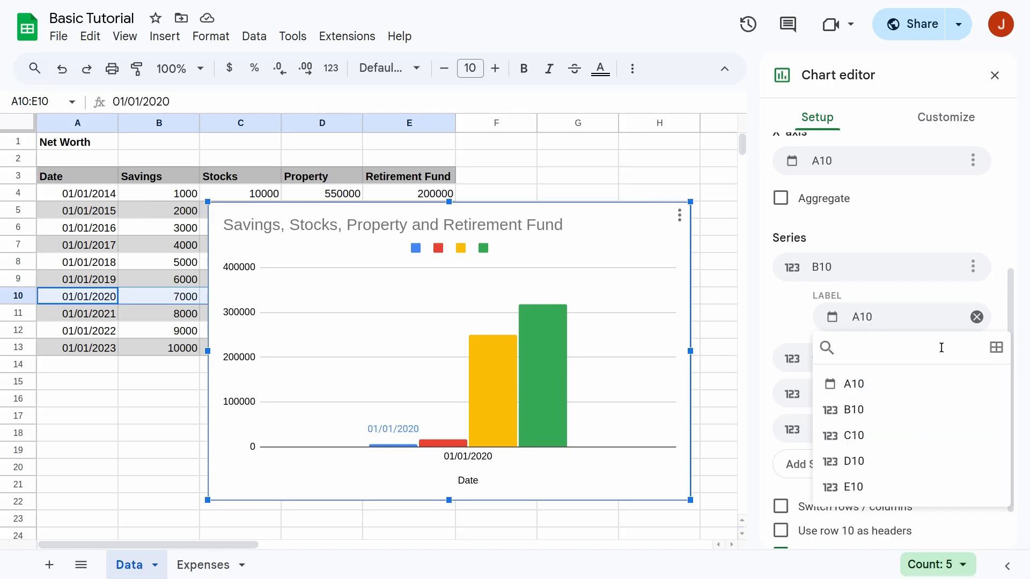
click(996, 347)
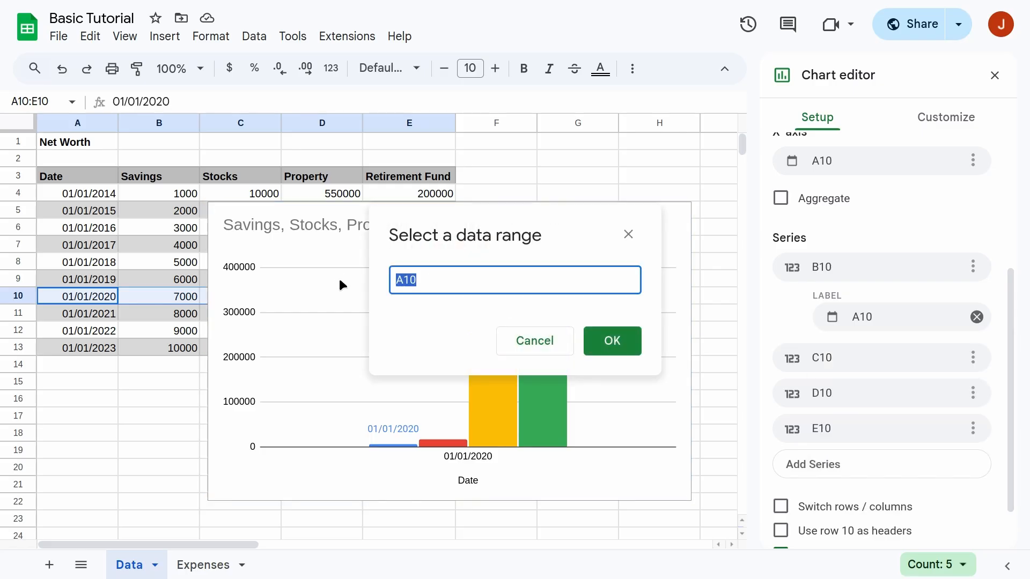
click(162, 174)
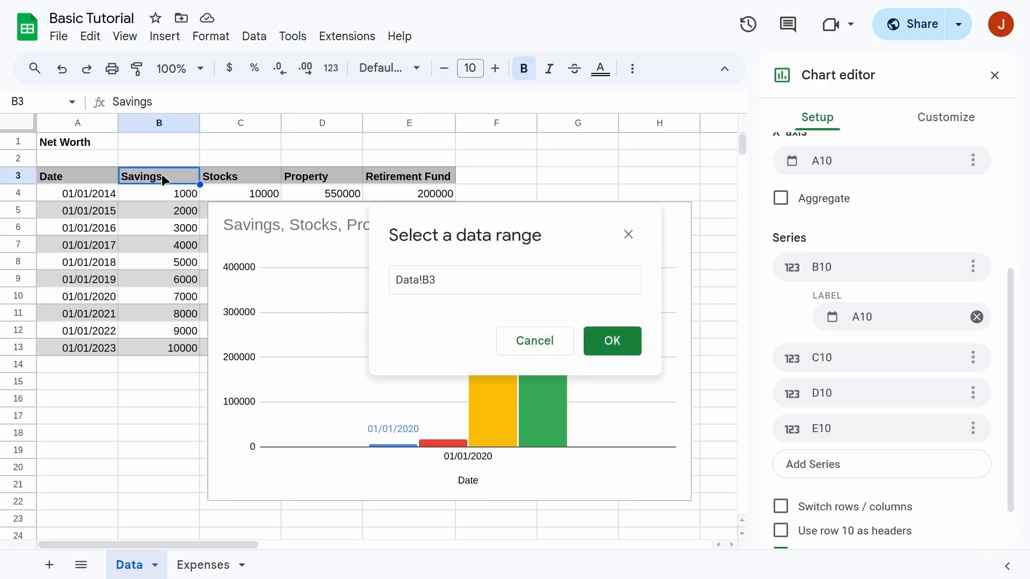
click(616, 341)
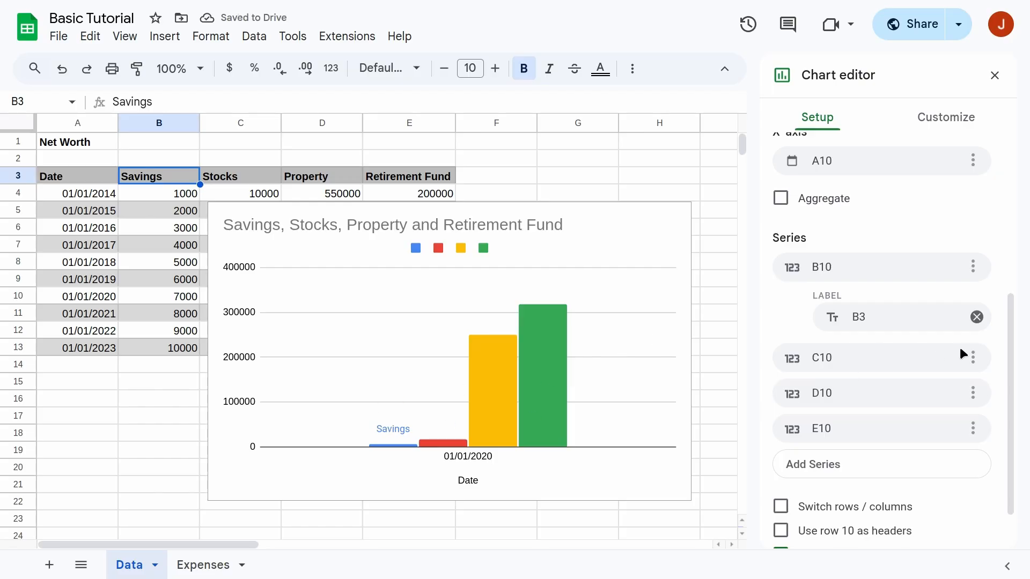
Label the C10 series with the Stocks heading in C3.
click(973, 358)
click(925, 446)
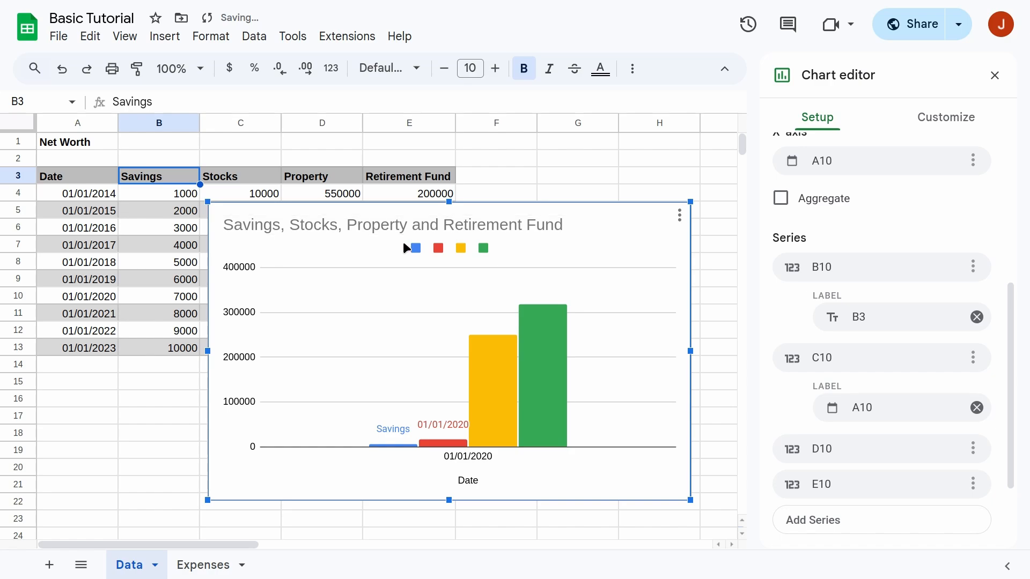
click(842, 341)
click(996, 196)
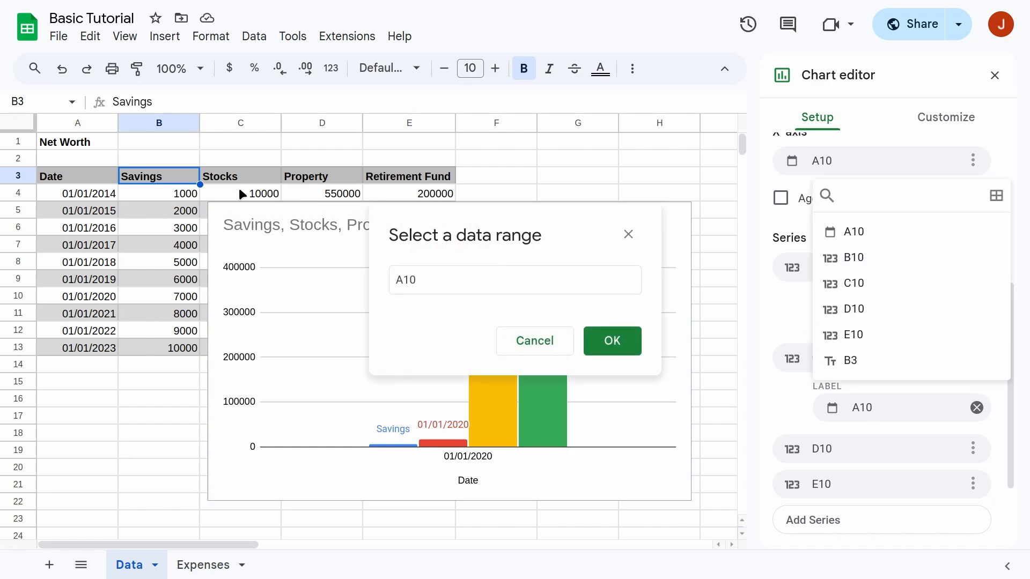
click(240, 176)
click(611, 340)
Label the D10 series with the Property heading in D3.
click(973, 448)
click(913, 531)
click(869, 499)
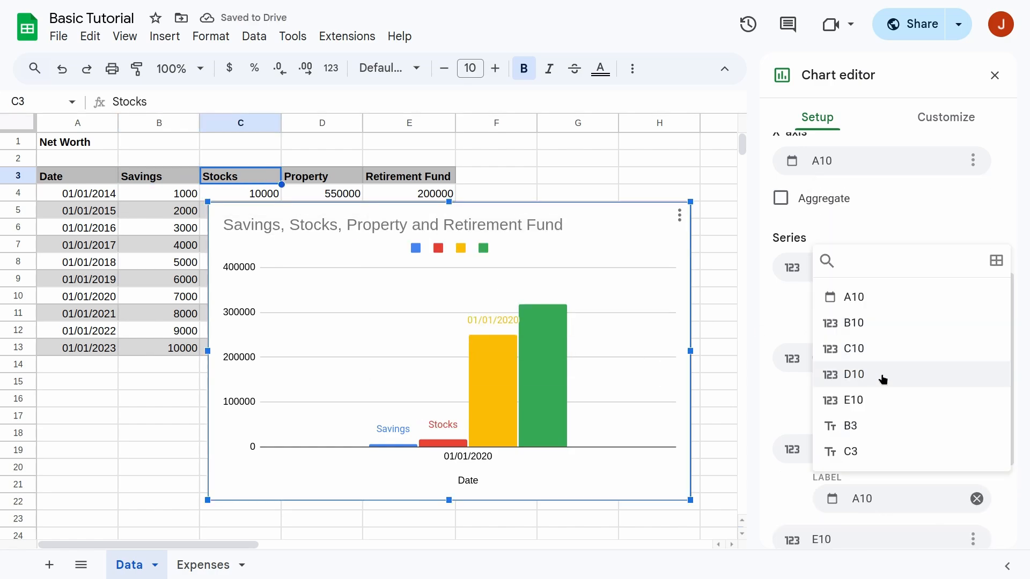
click(996, 262)
click(322, 176)
click(612, 340)
Label the E10 series with the Retirement Fund heading in E3.
scroll(851, 400, down, 3)
click(972, 373)
click(922, 456)
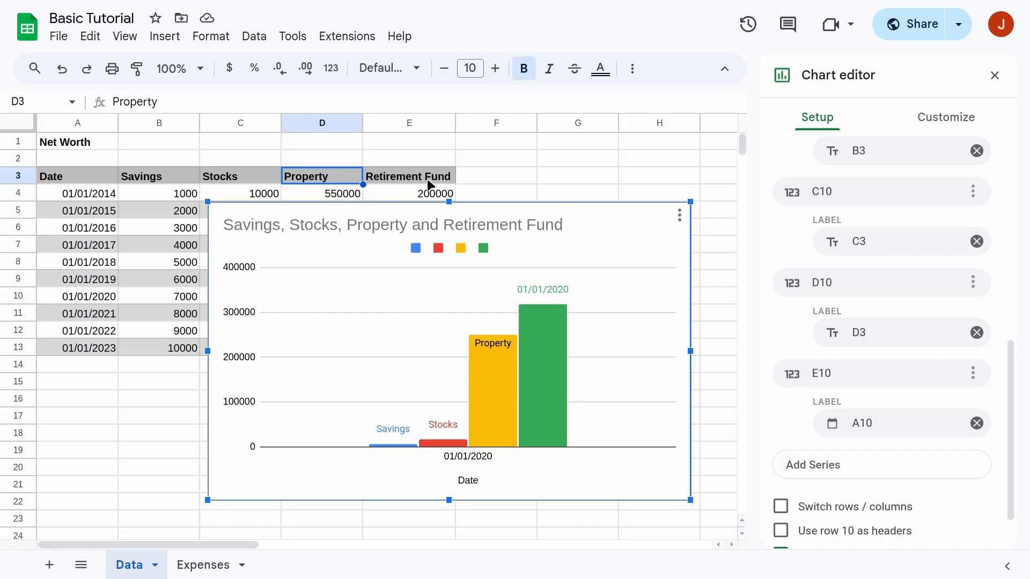
click(868, 426)
click(410, 176)
click(611, 340)
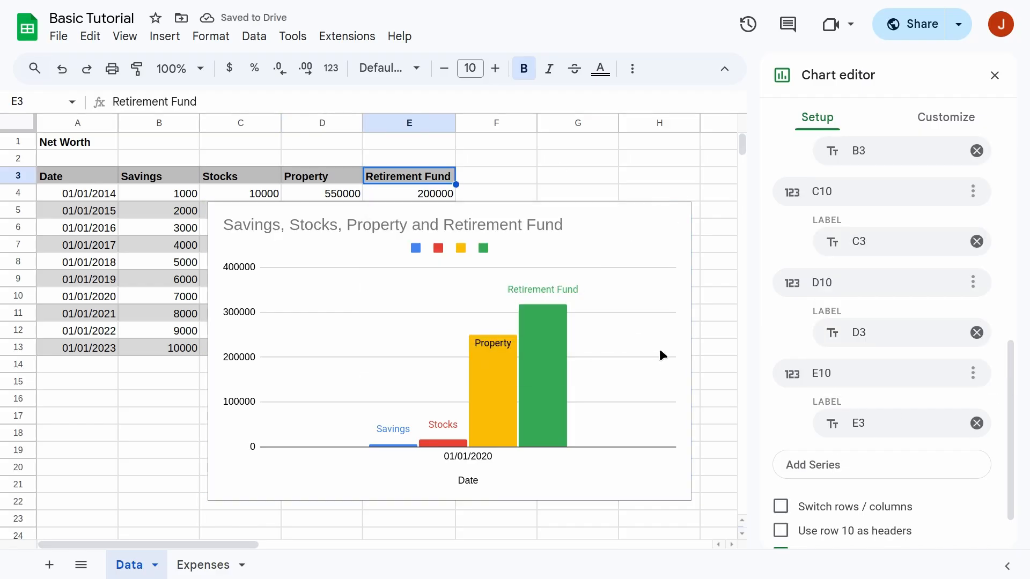
Set the column chart's legend position to None.
click(945, 124)
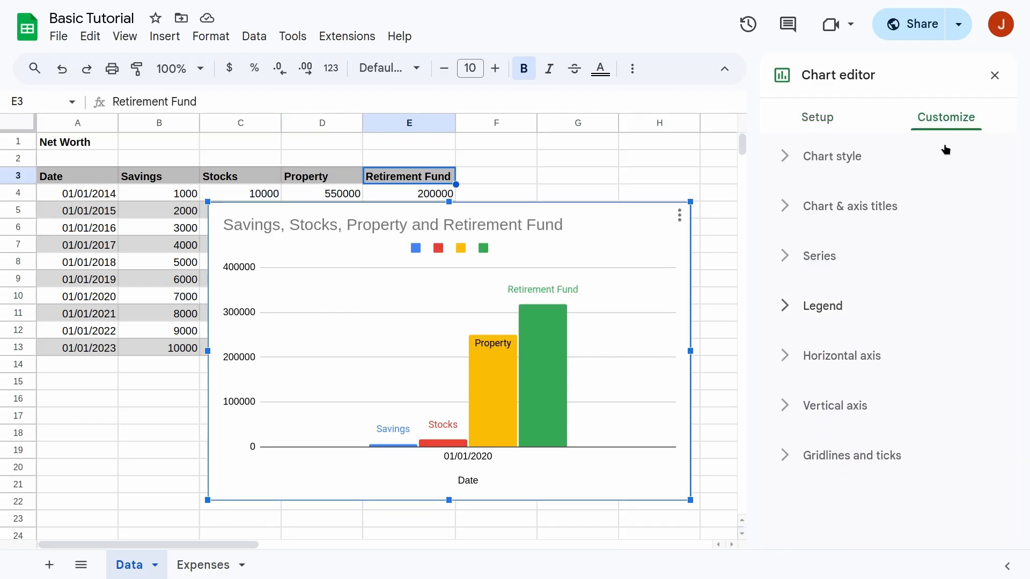
click(835, 310)
scroll(886, 306, down, 3)
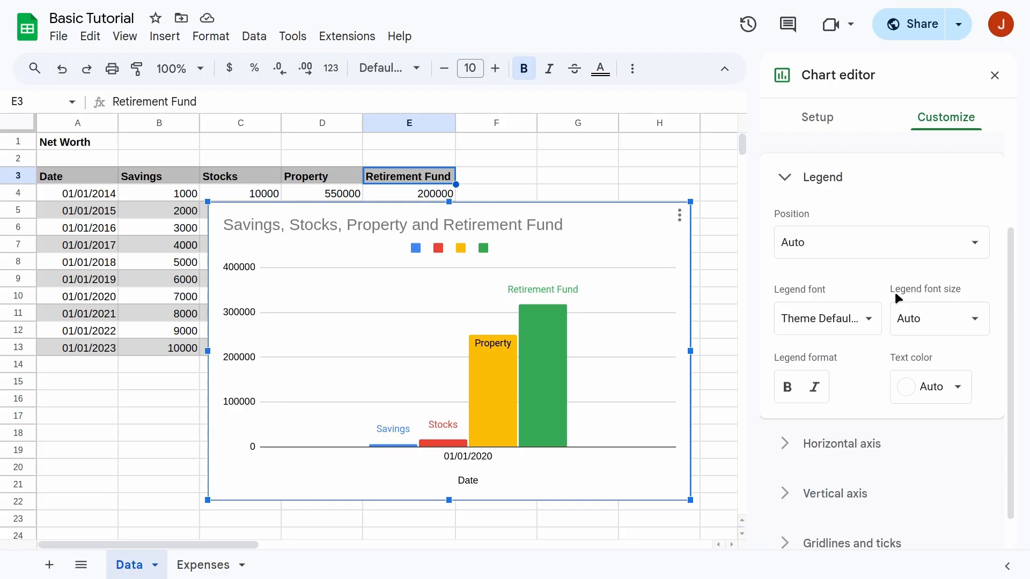
click(969, 246)
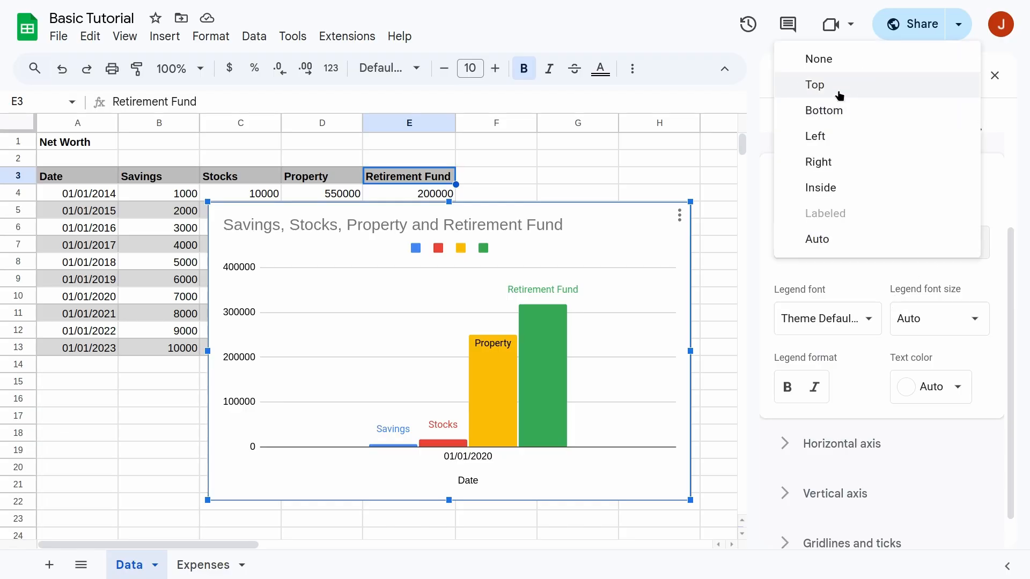
click(826, 60)
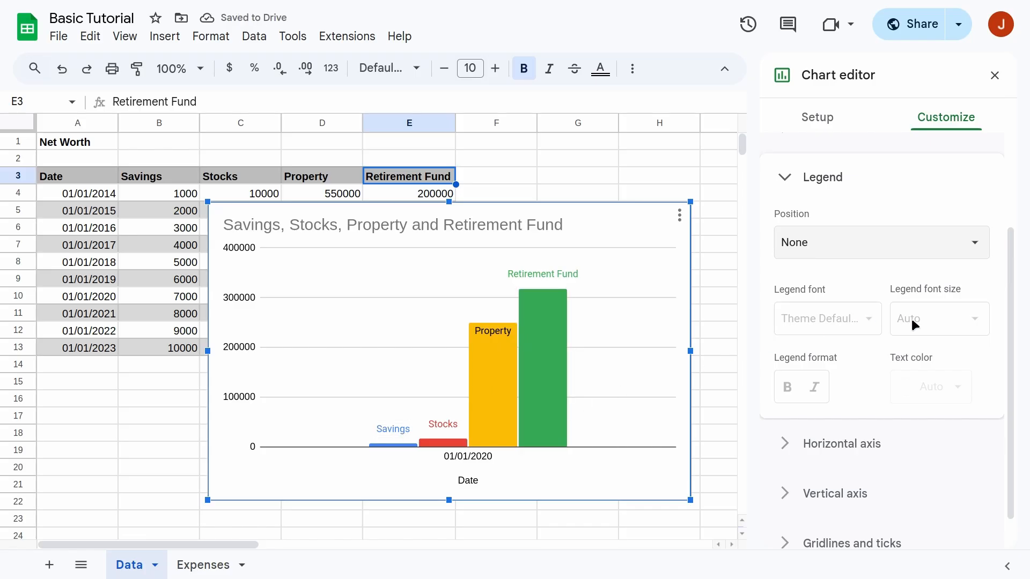
click(659, 176)
Replace the column chart's title with "Net Worth Snapshot 2020".
double_click(525, 226)
click(581, 225)
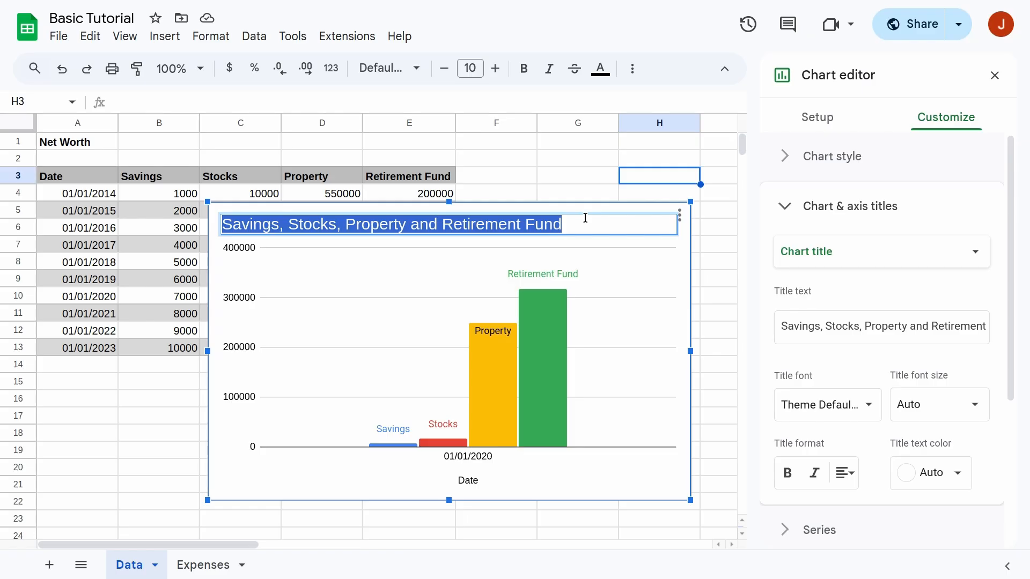
key(BackSpace)
text(Nr)
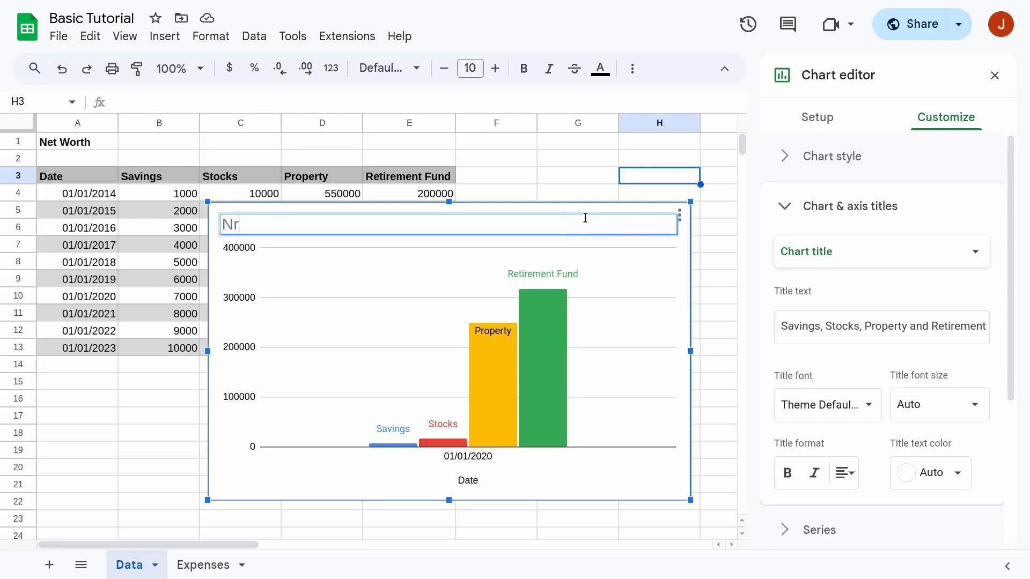
key(BackSpace)
text(et Wpo)
key(BackSpace)
key(BackSpace)
text(orth n)
key(BackSpace)
text(Snap)
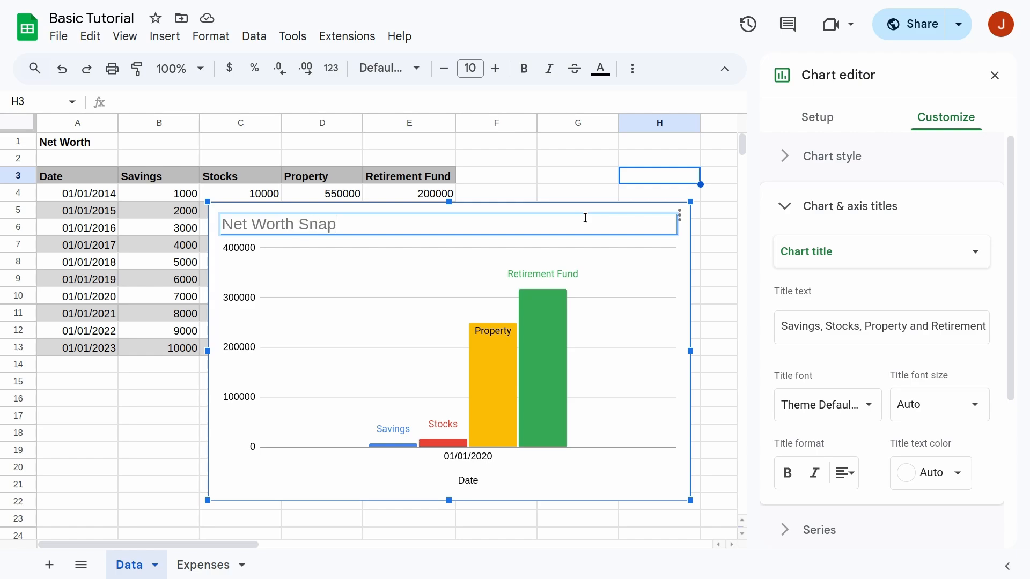
text(shot 2020)
key(Return)
Close the chart editing and move the column chart beside the table so all the data is uncovered.
drag(609, 182, 585, 166)
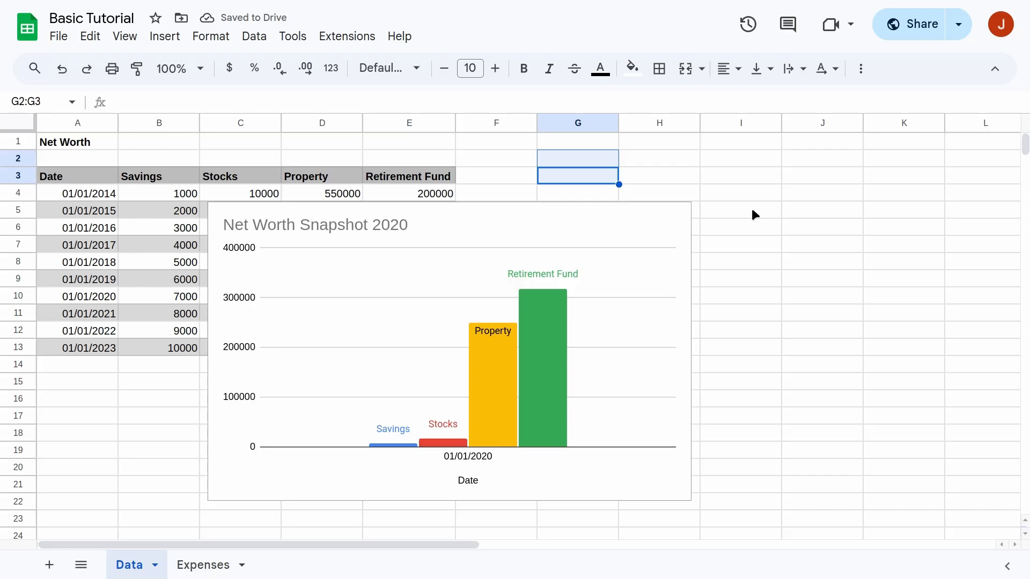
drag(596, 213, 678, 212)
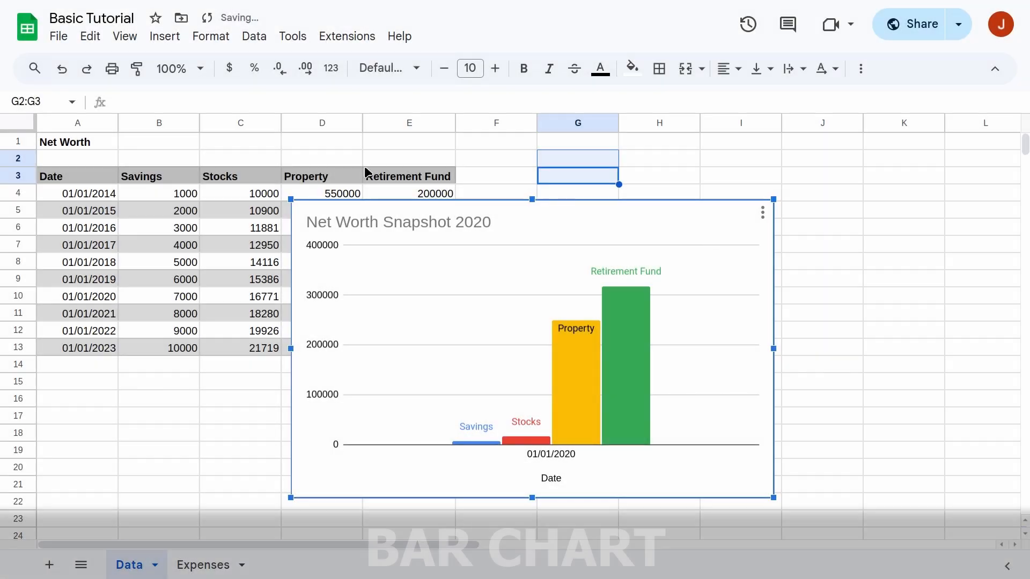
drag(577, 214, 865, 222)
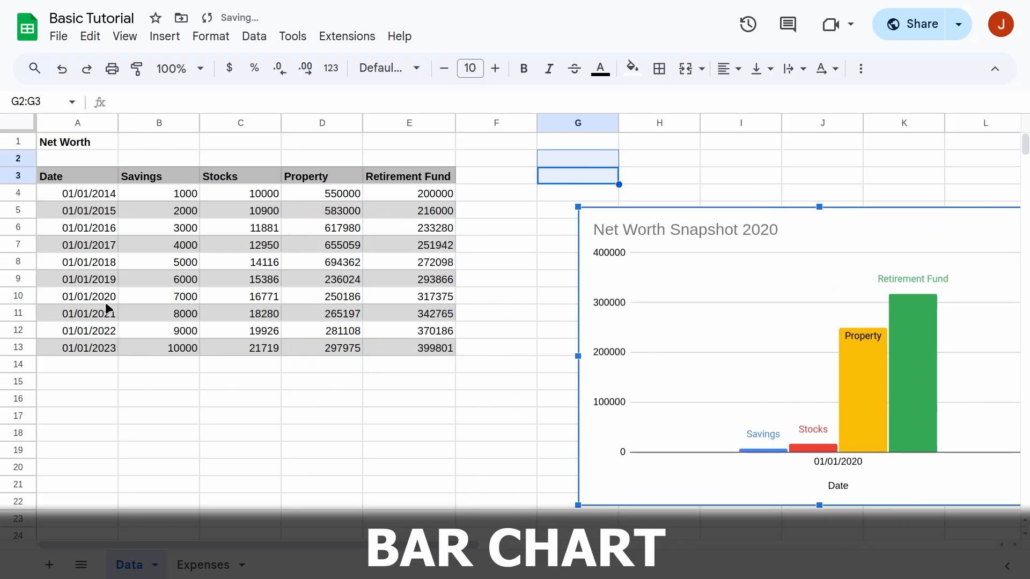
Insert a chart from the 2020 values B10:E10 and change its type to an unstacked bar chart.
drag(164, 295, 429, 296)
click(158, 42)
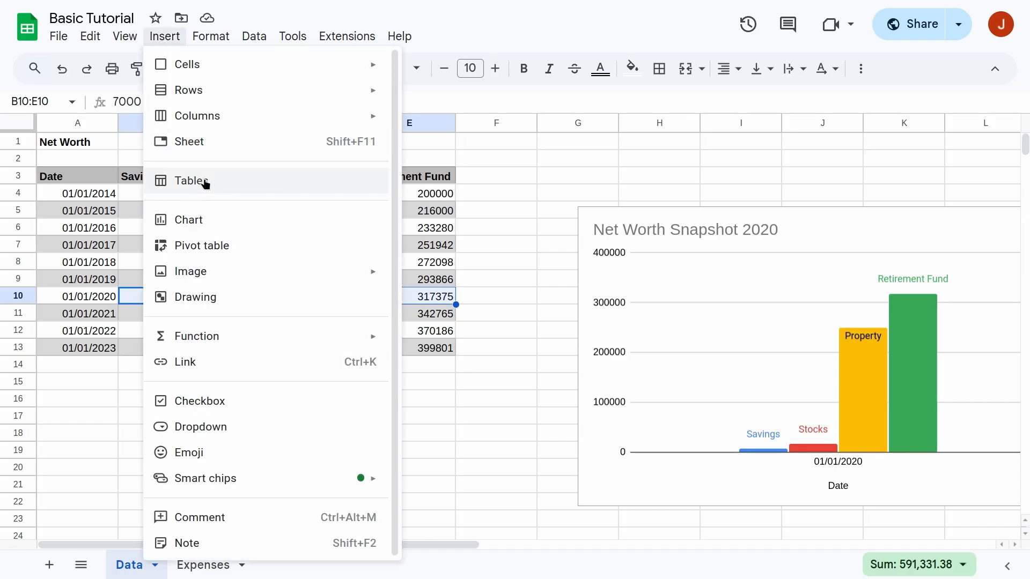
click(196, 221)
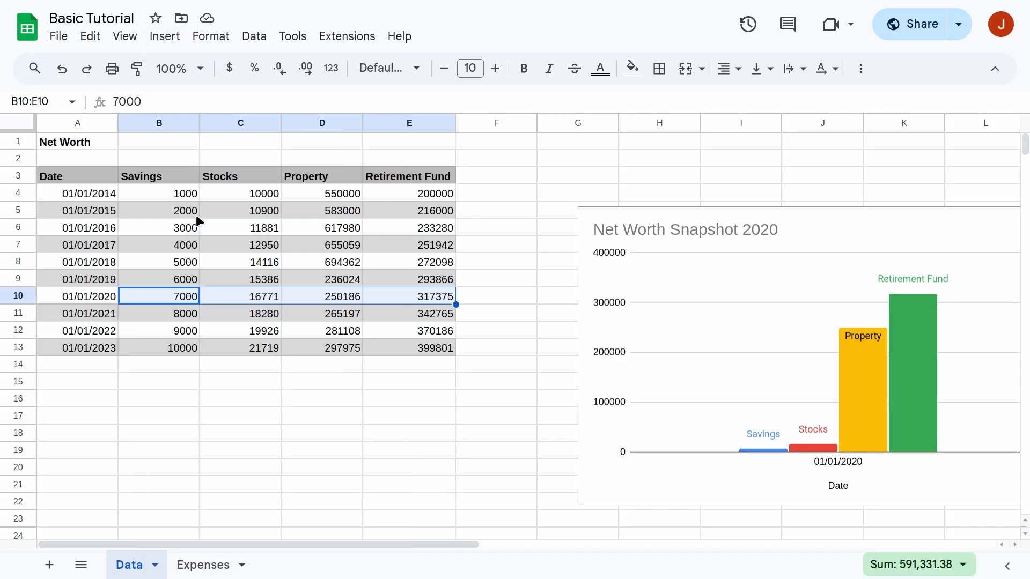
click(985, 181)
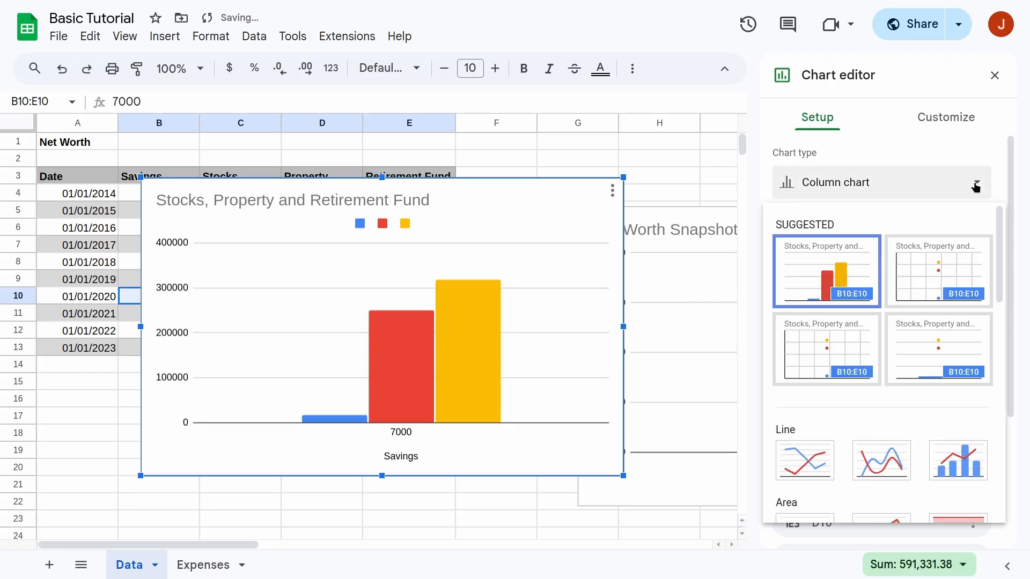
scroll(847, 351, down, 5)
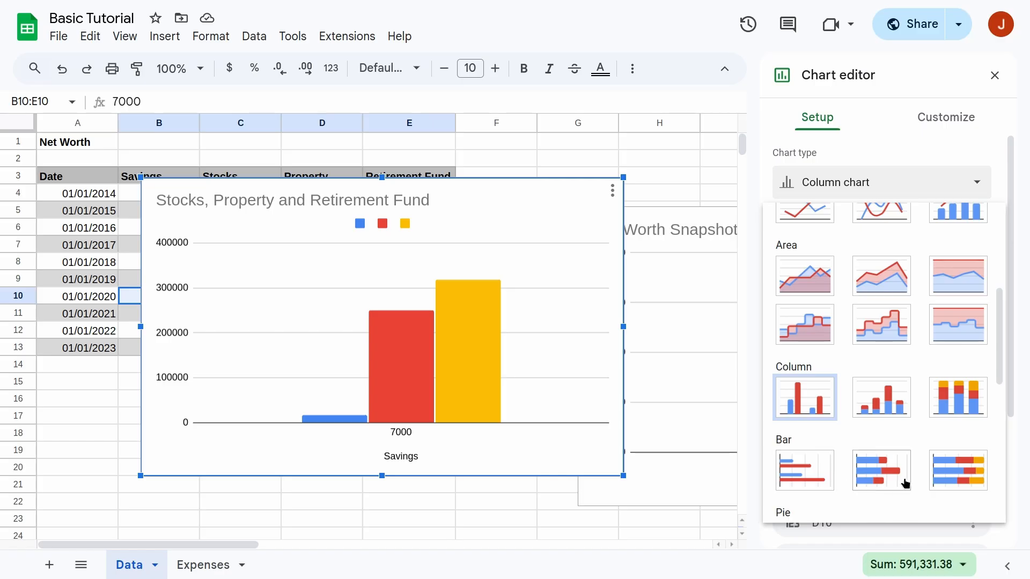
click(795, 471)
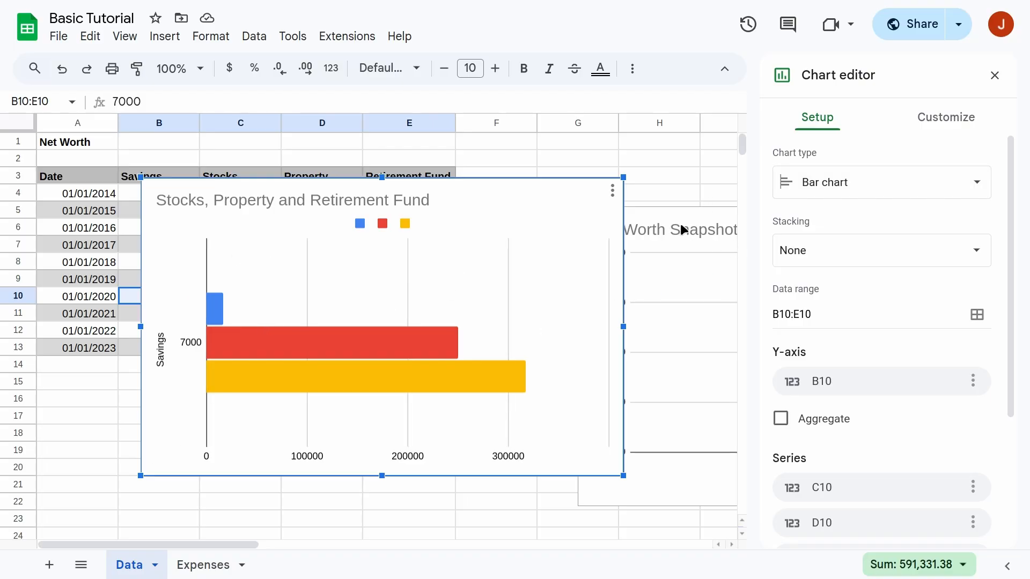
Move the column chart clear of the bar chart and select the bar chart.
drag(681, 225, 725, 216)
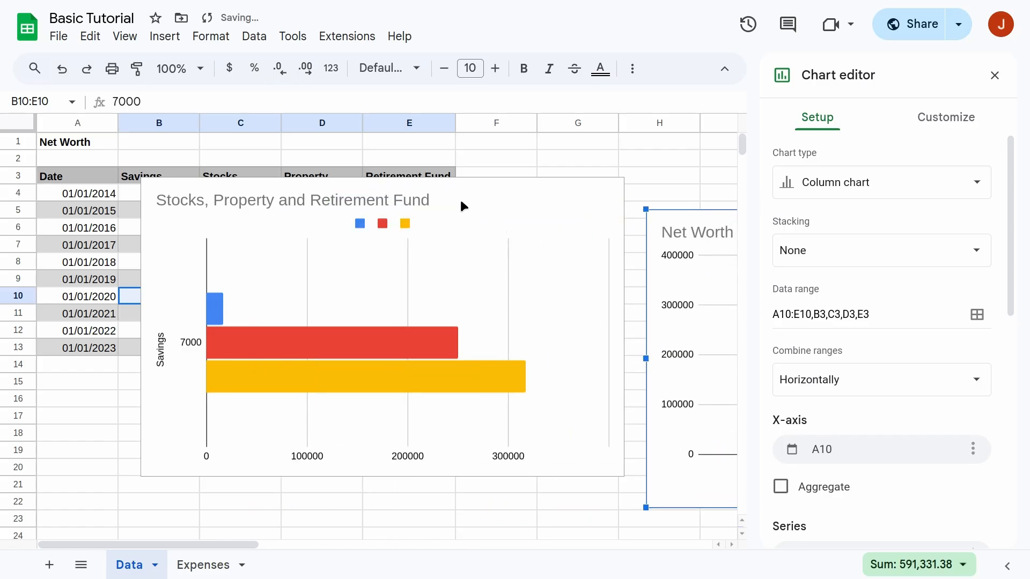
click(464, 220)
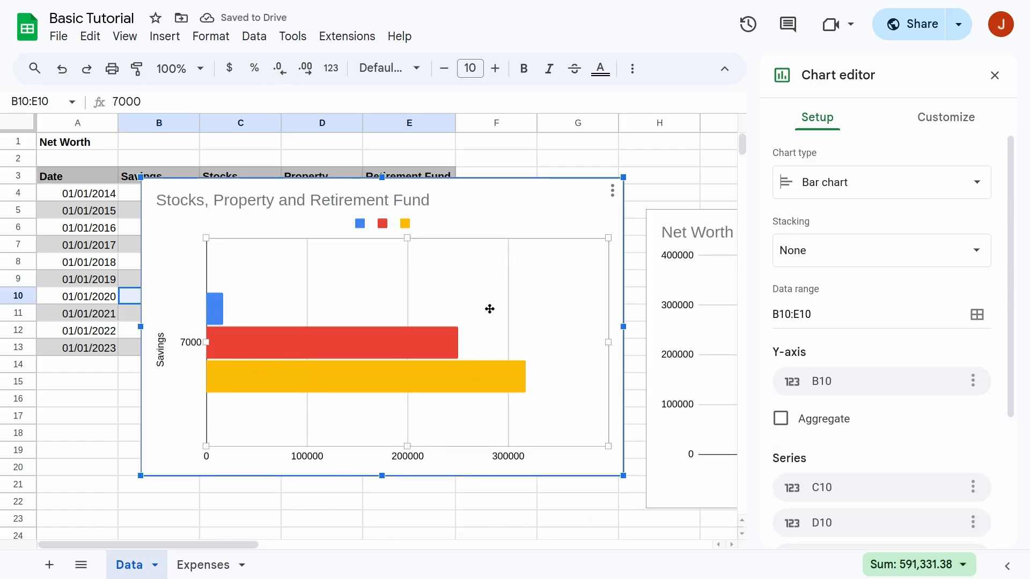
click(971, 193)
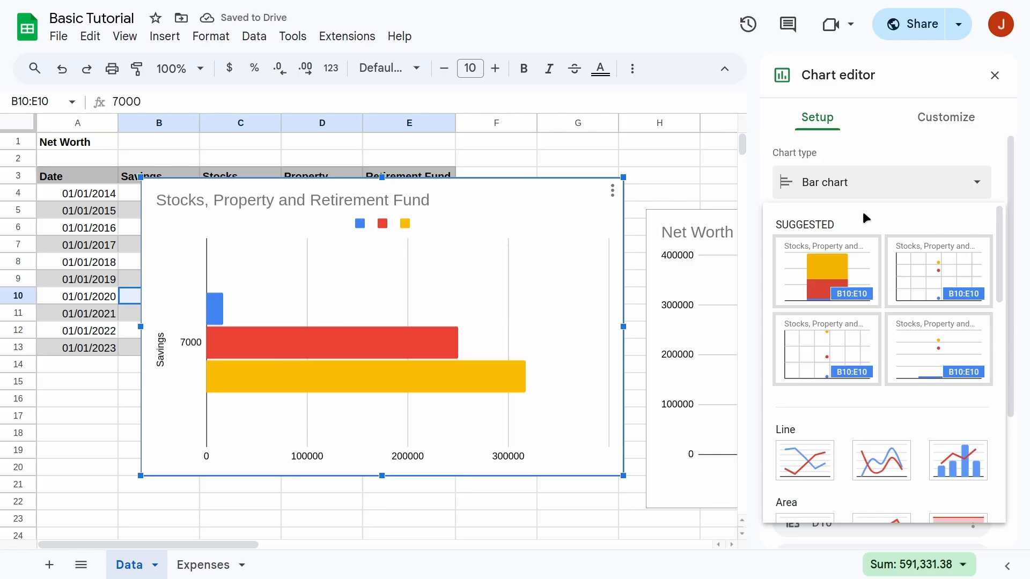
Change the "Net Worth Snapshot 2020" column chart to a stacked column chart and stretch it taller.
click(716, 214)
drag(716, 214, 241, 173)
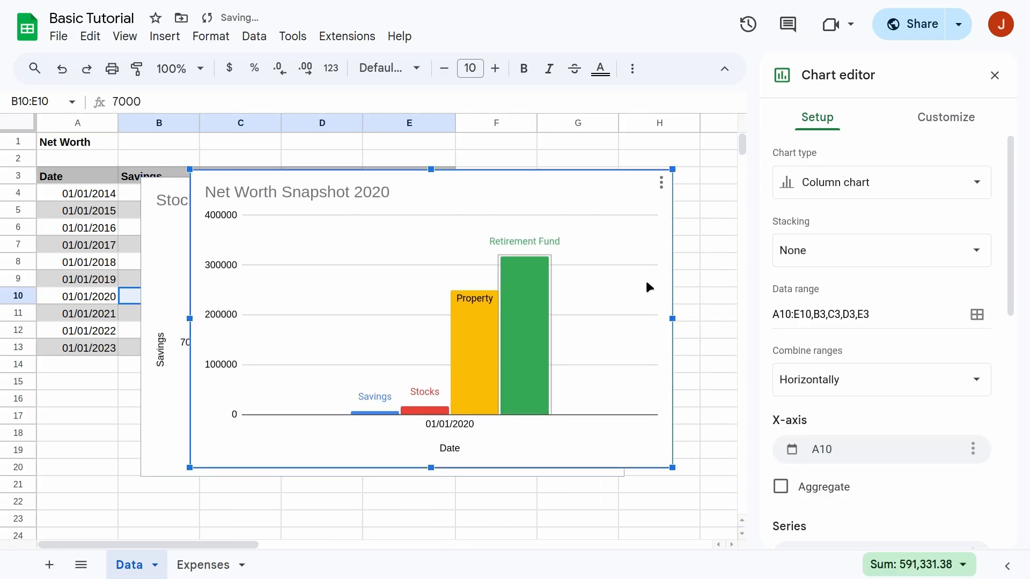
click(974, 181)
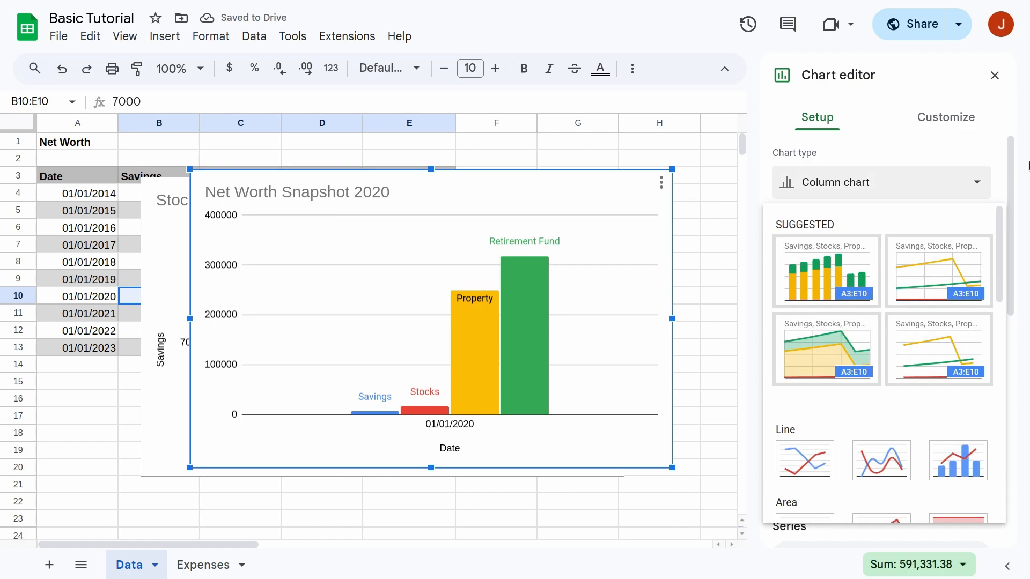
scroll(859, 384, down, 6)
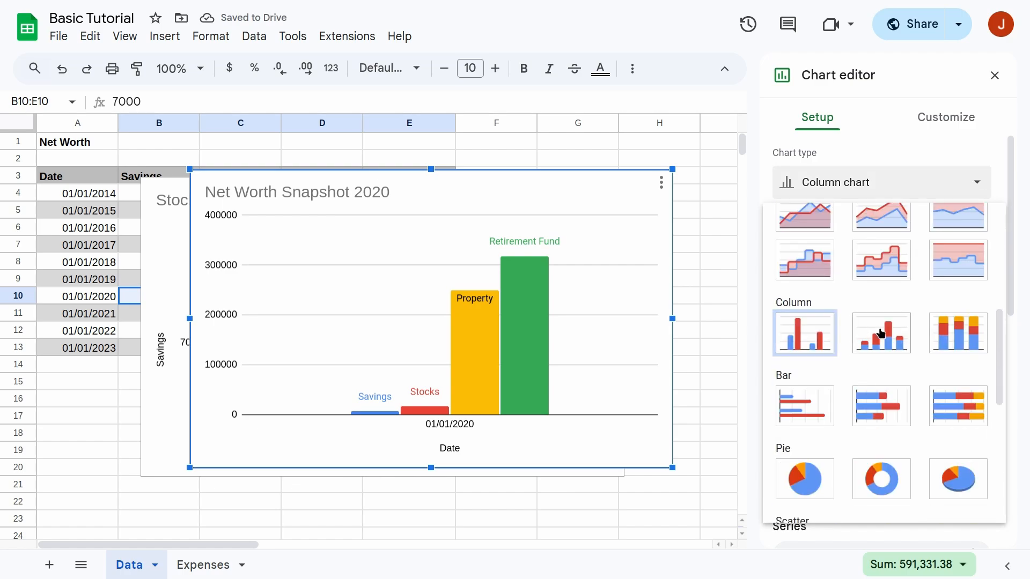
click(881, 332)
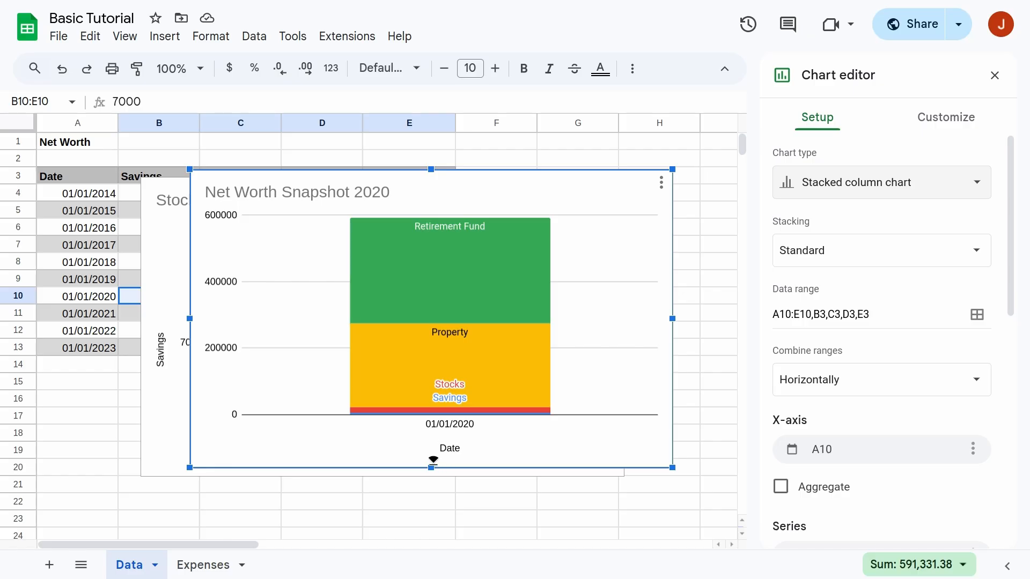
drag(431, 468, 431, 530)
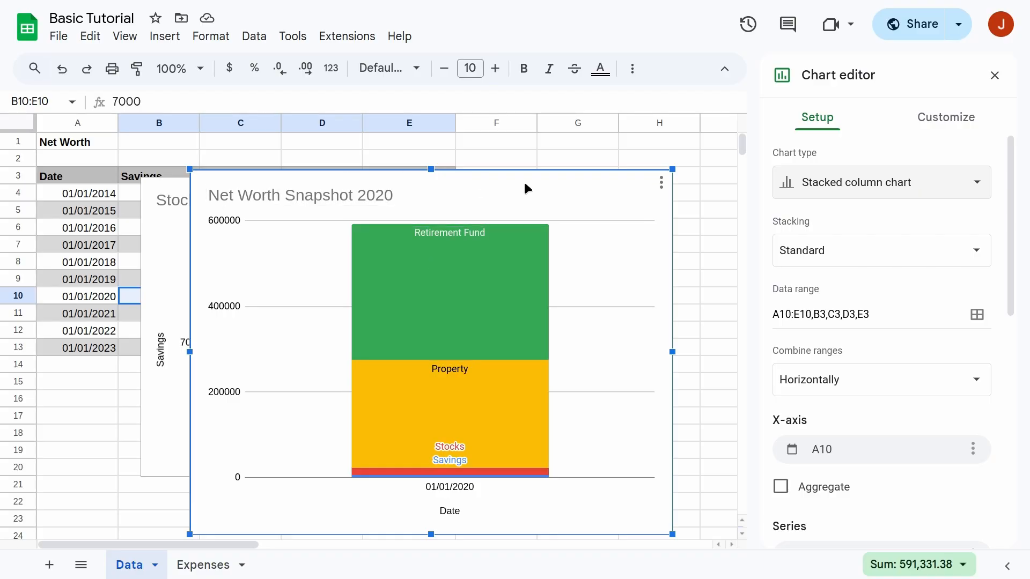
drag(538, 181, 594, 179)
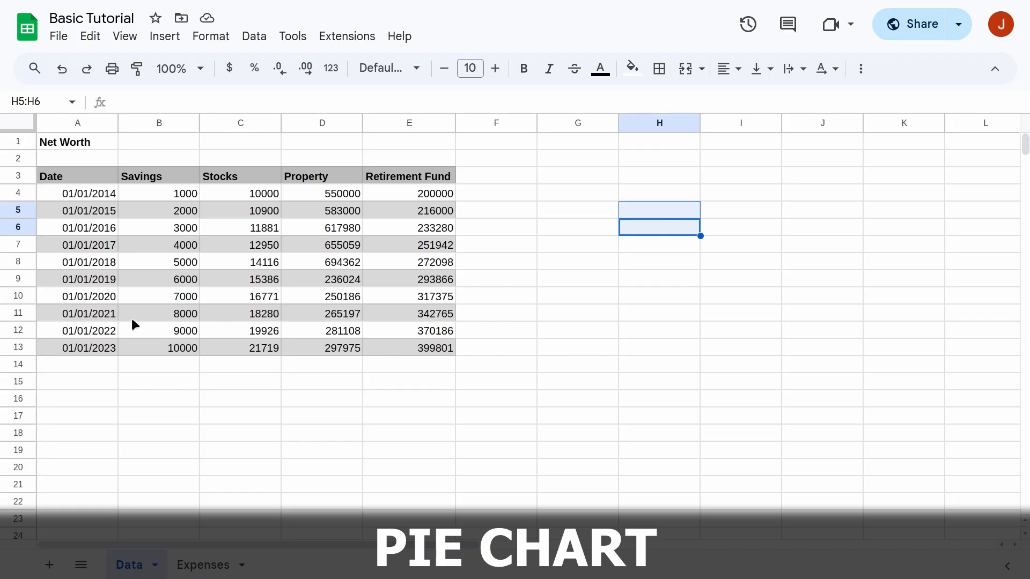
Insert a pie chart from the 2020 row A10:E10 and switch its rows and columns.
drag(112, 296, 443, 305)
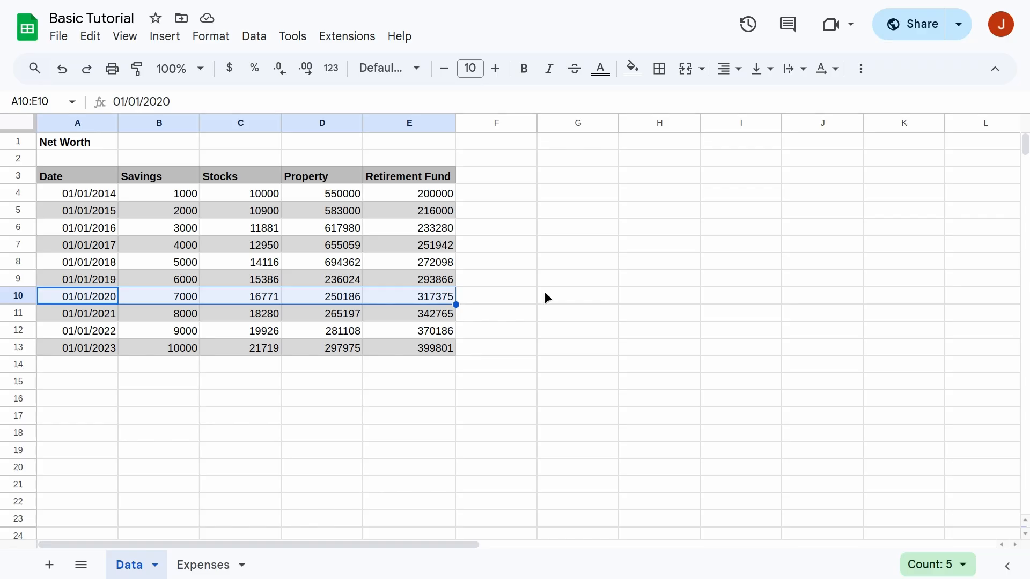
click(165, 37)
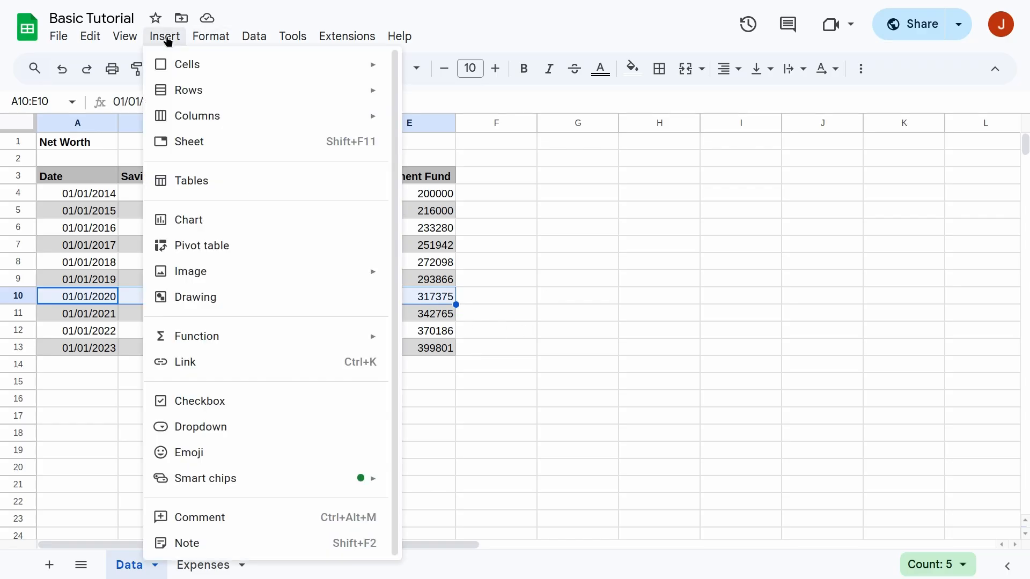
click(224, 227)
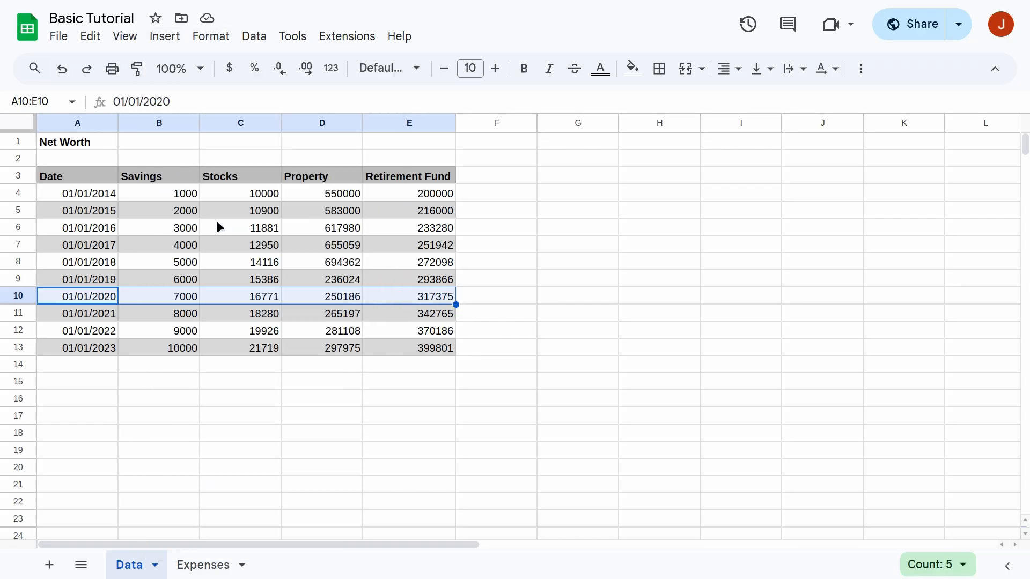
click(961, 183)
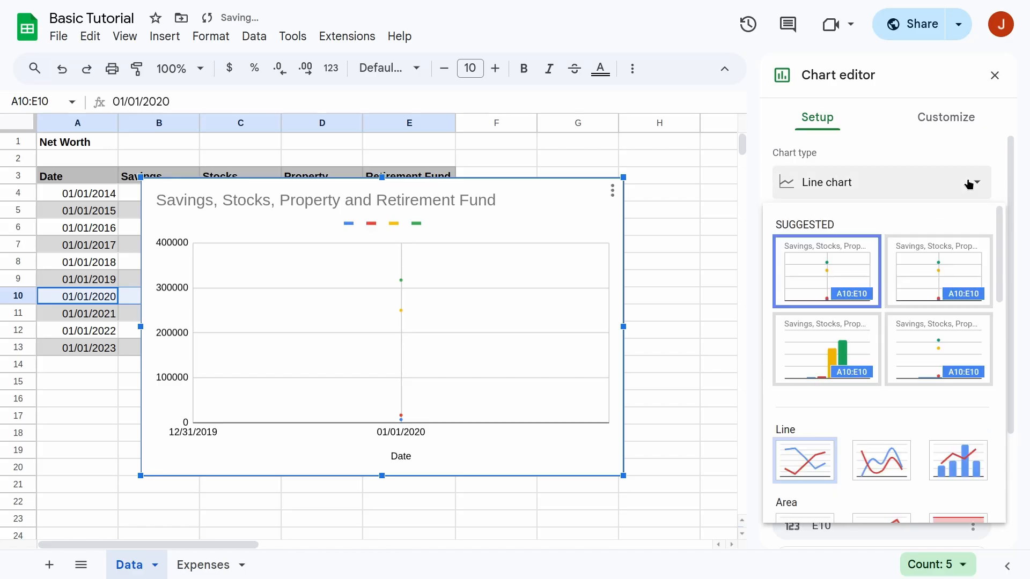
scroll(907, 333, down, 7)
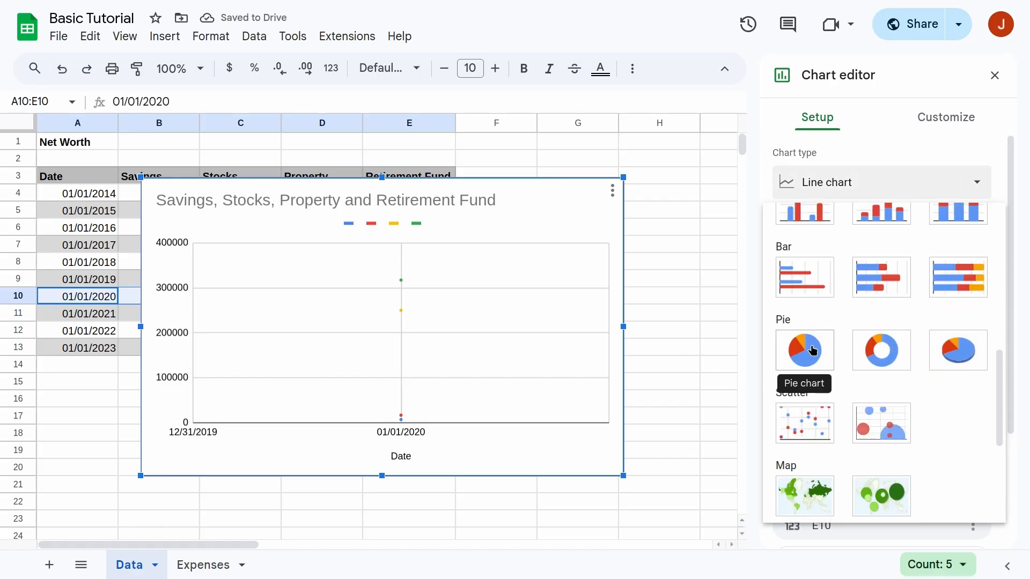
click(807, 358)
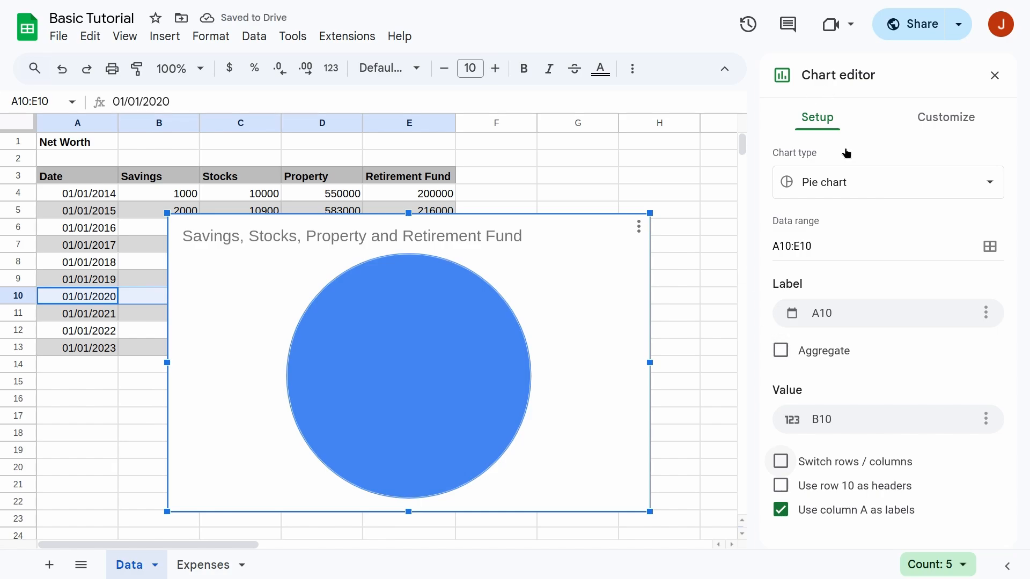
click(780, 462)
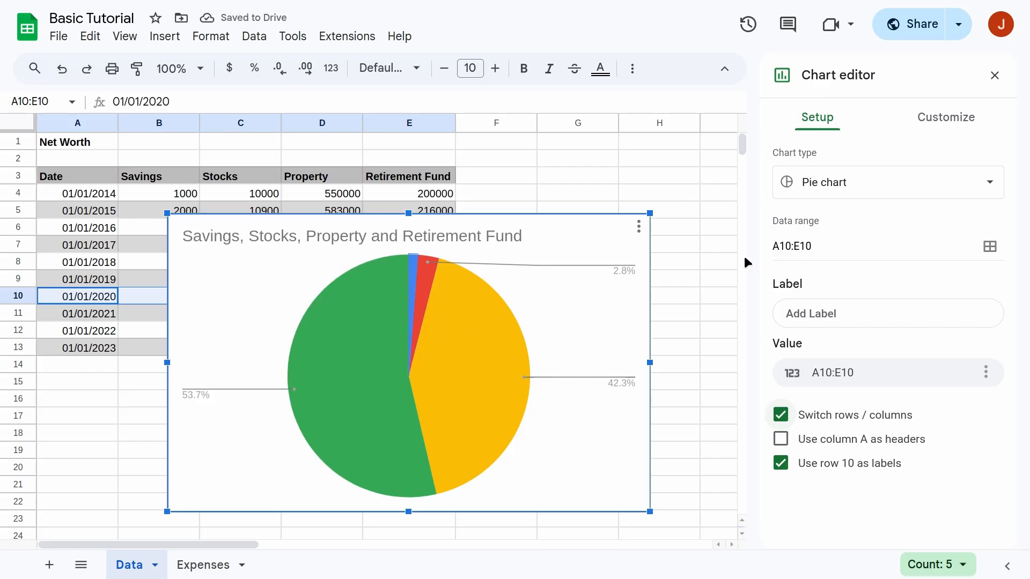
click(357, 357)
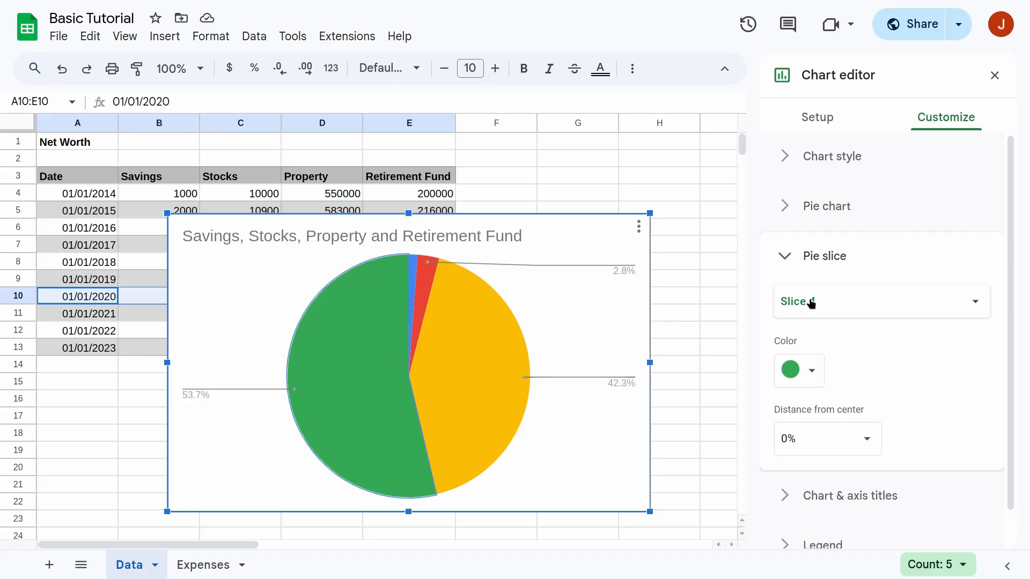
click(973, 303)
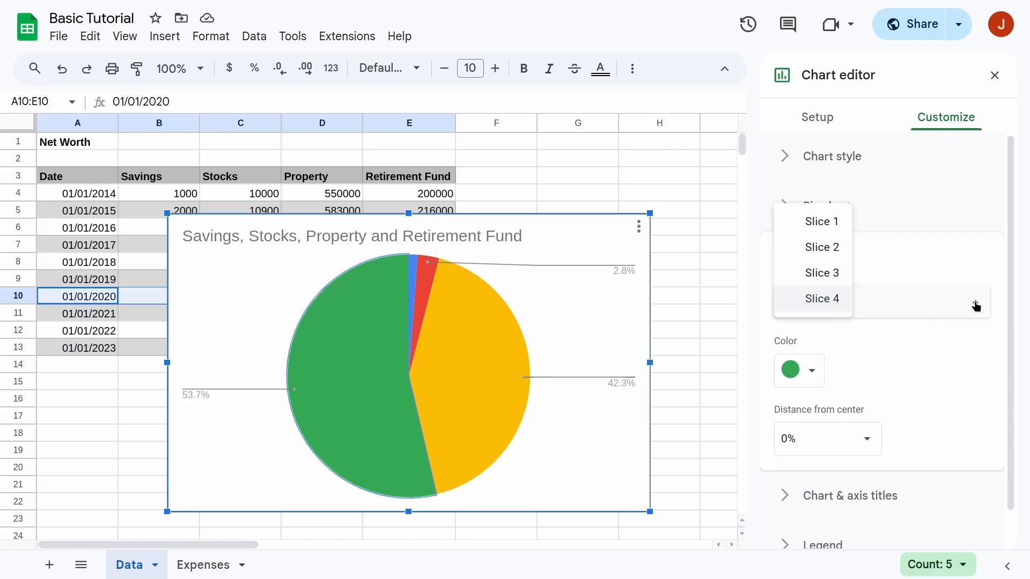
click(932, 339)
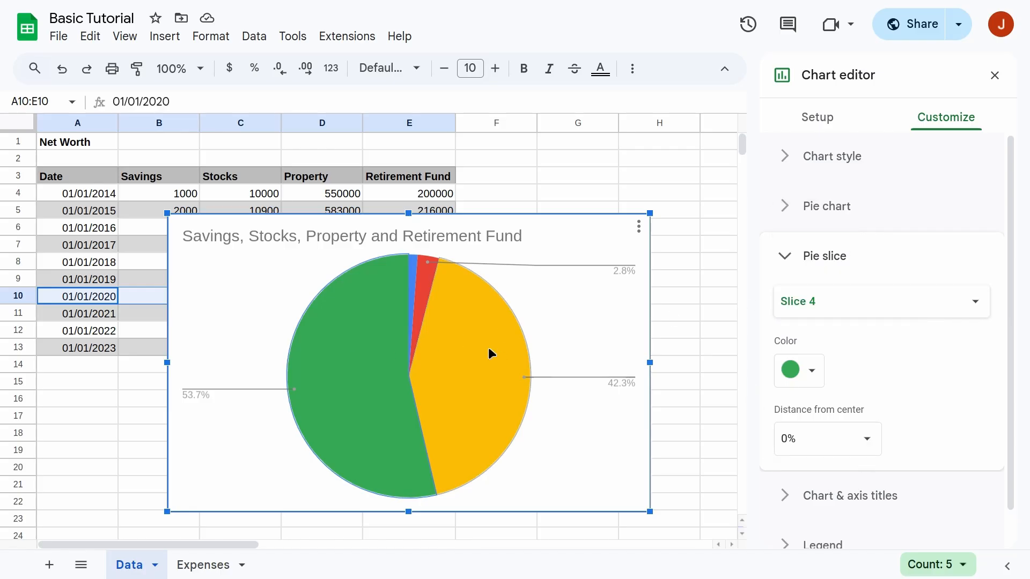
Move the pie chart up over the table and set its slice label to Label.
drag(569, 347, 591, 291)
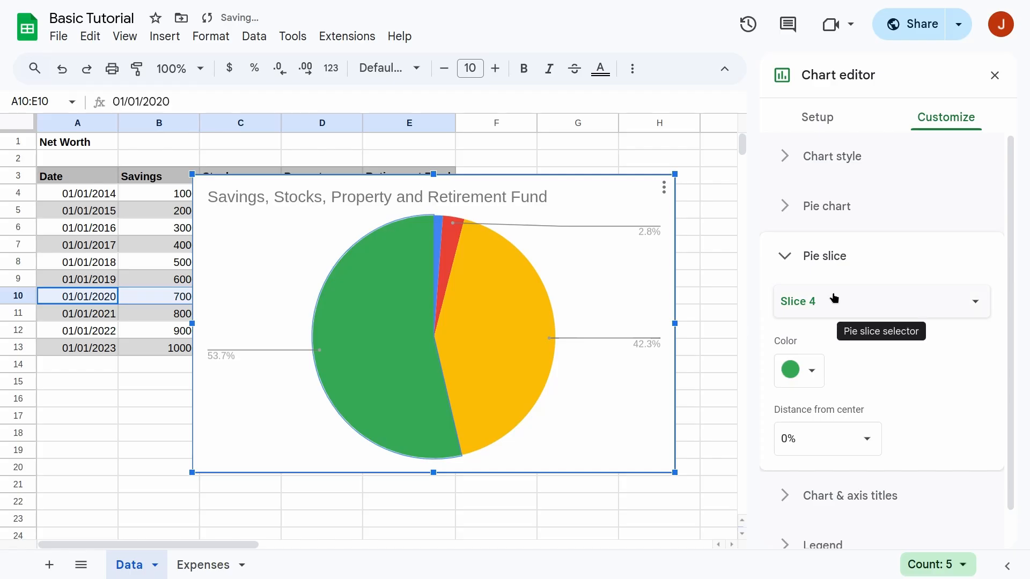
click(804, 207)
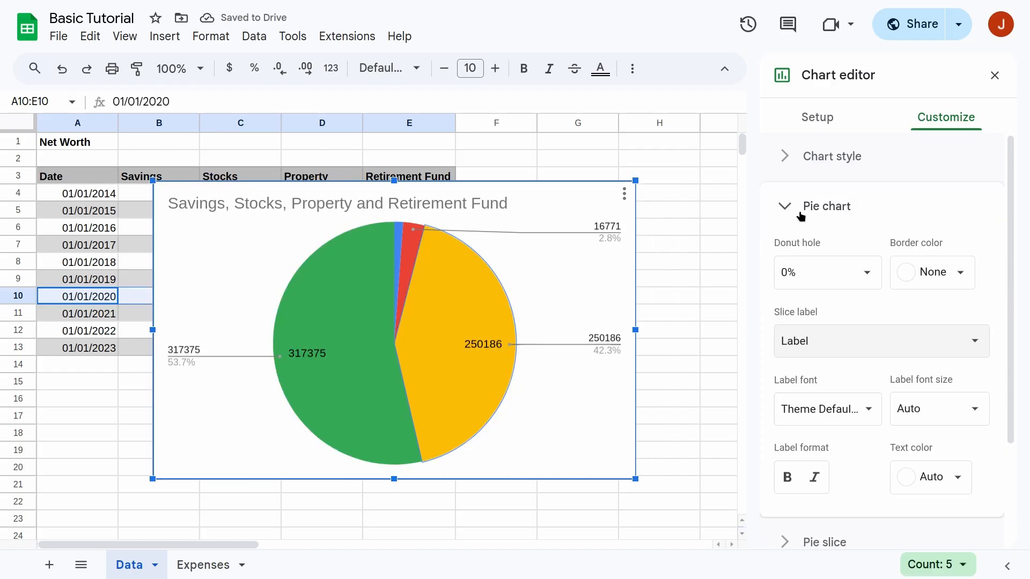
click(965, 341)
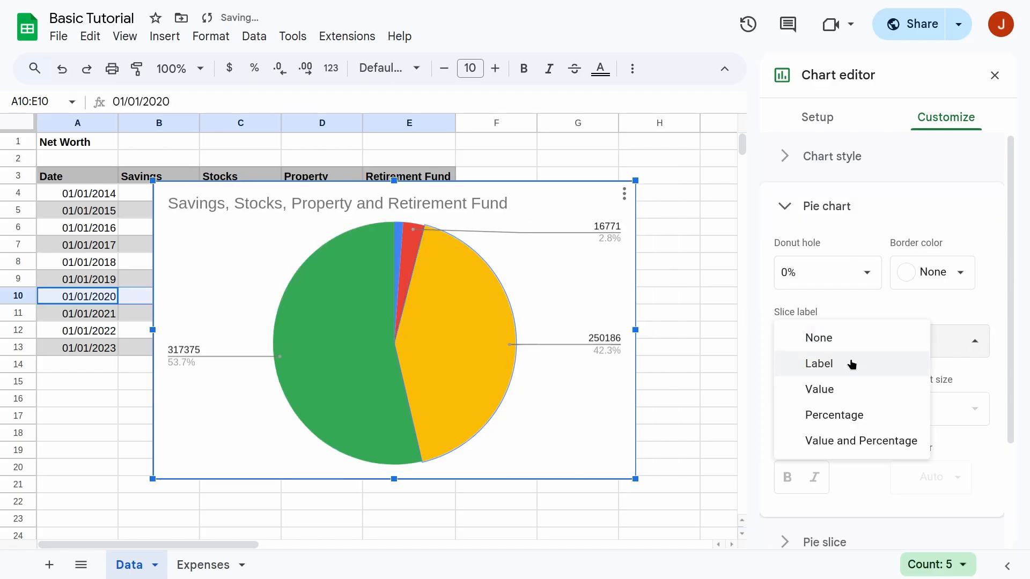
click(810, 391)
click(938, 349)
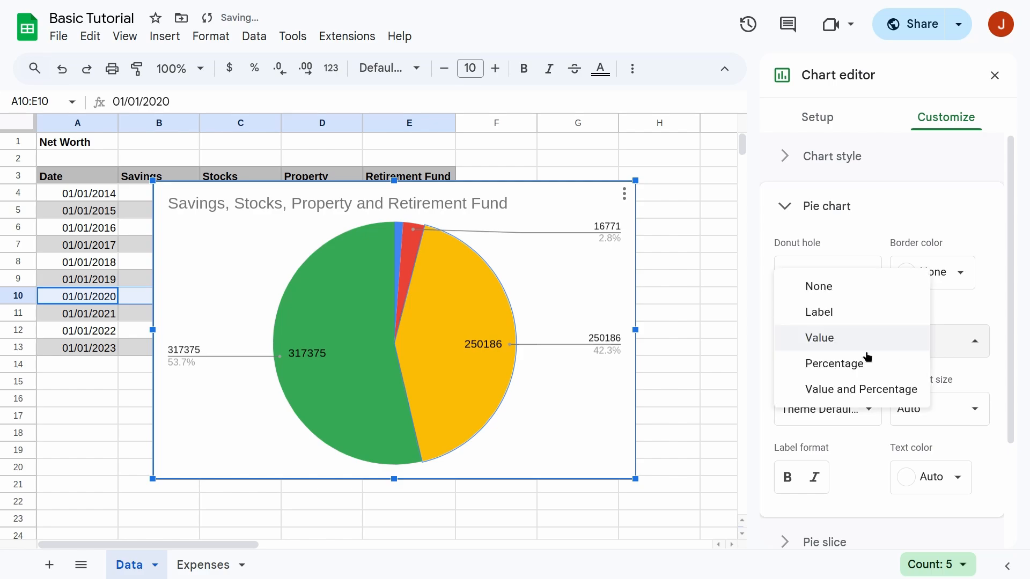
click(825, 312)
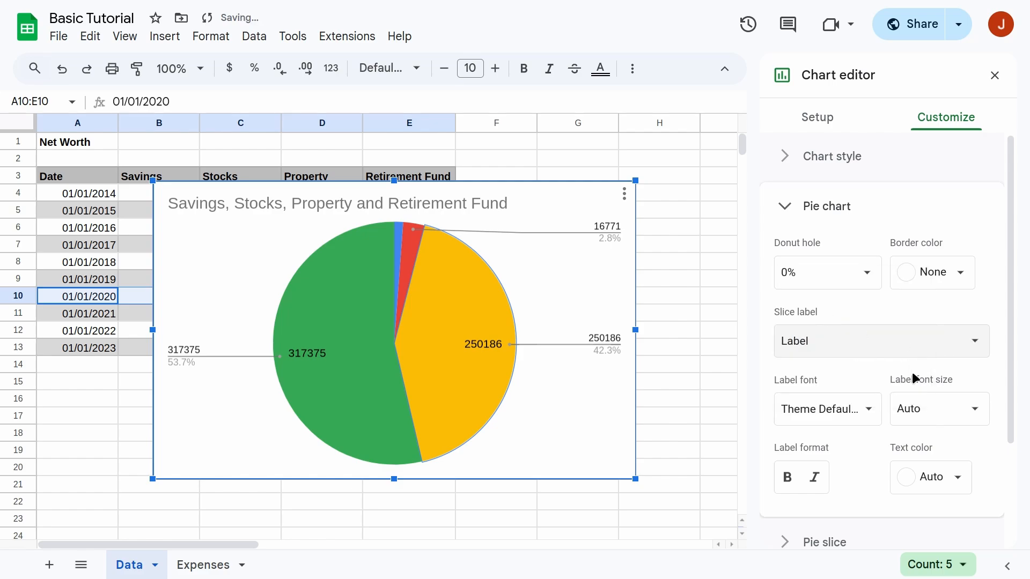
Set the pie chart's label range to the headers B3:E3.
scroll(883, 350, down, 3)
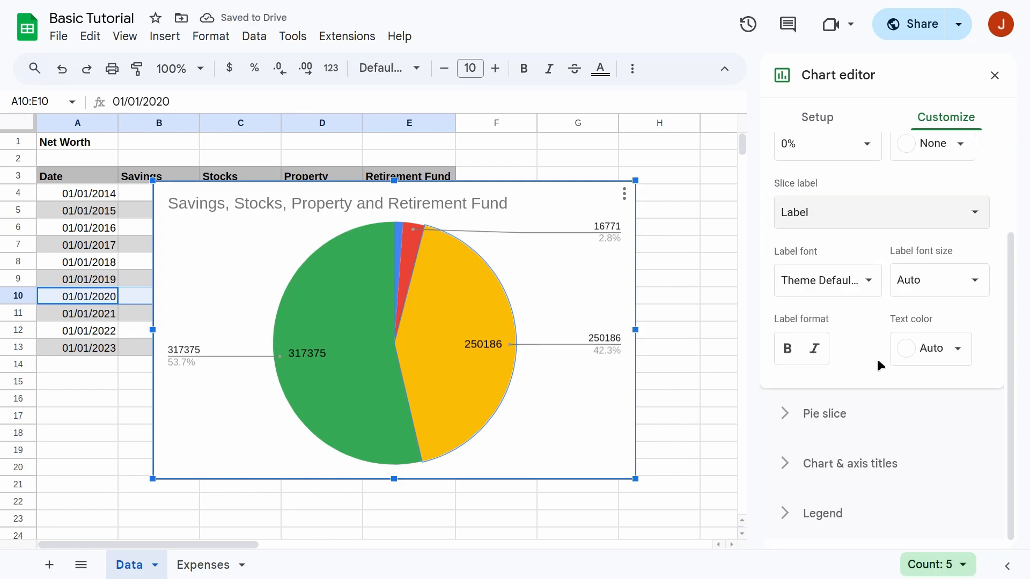
scroll(876, 356, up, 3)
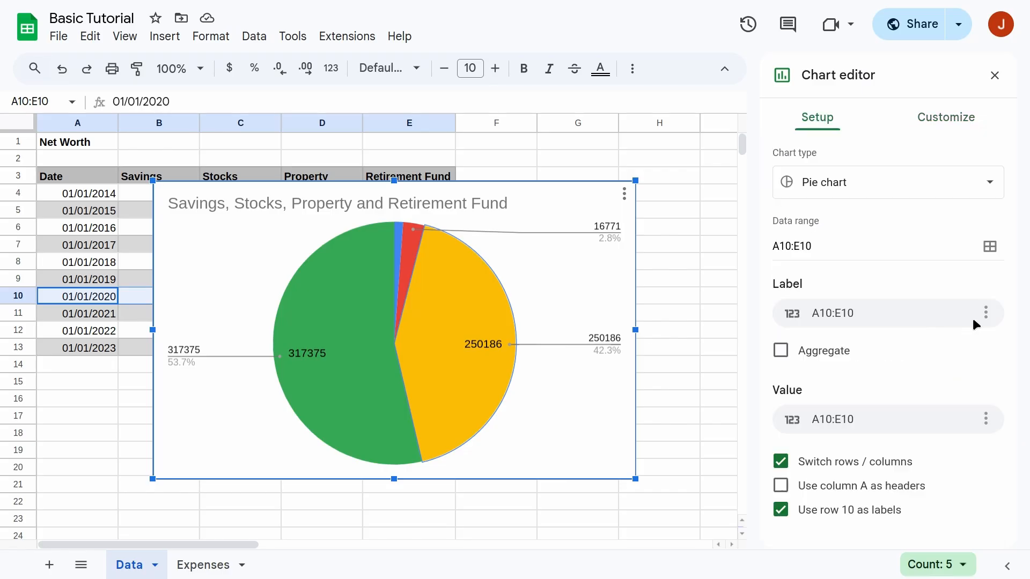
click(984, 318)
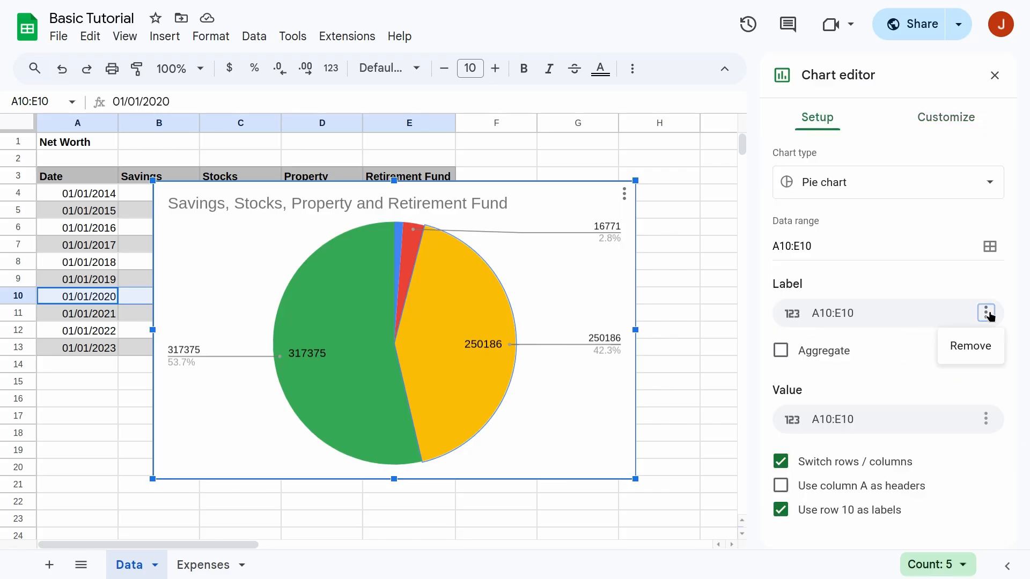
click(833, 310)
click(956, 345)
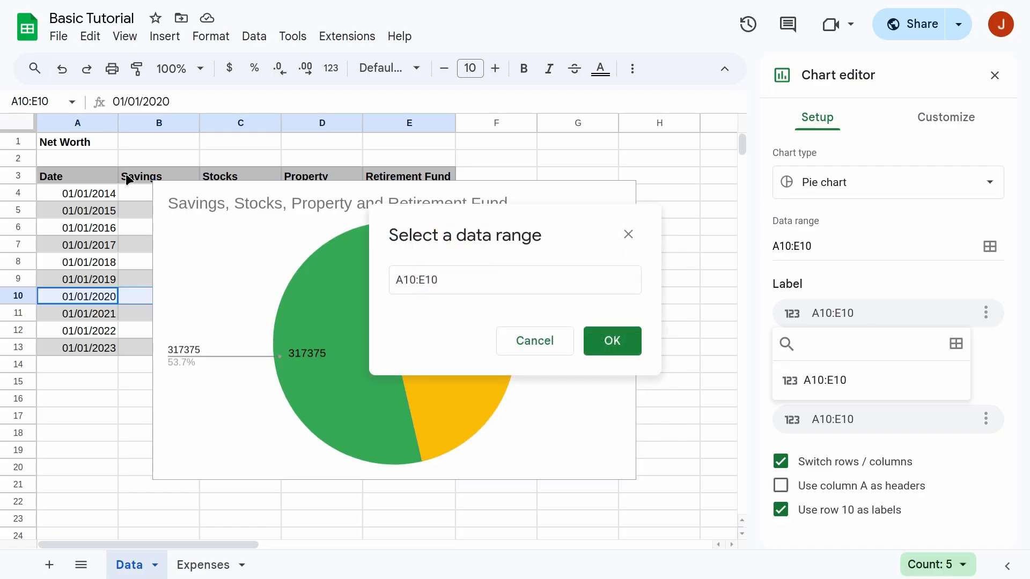
drag(142, 177, 453, 204)
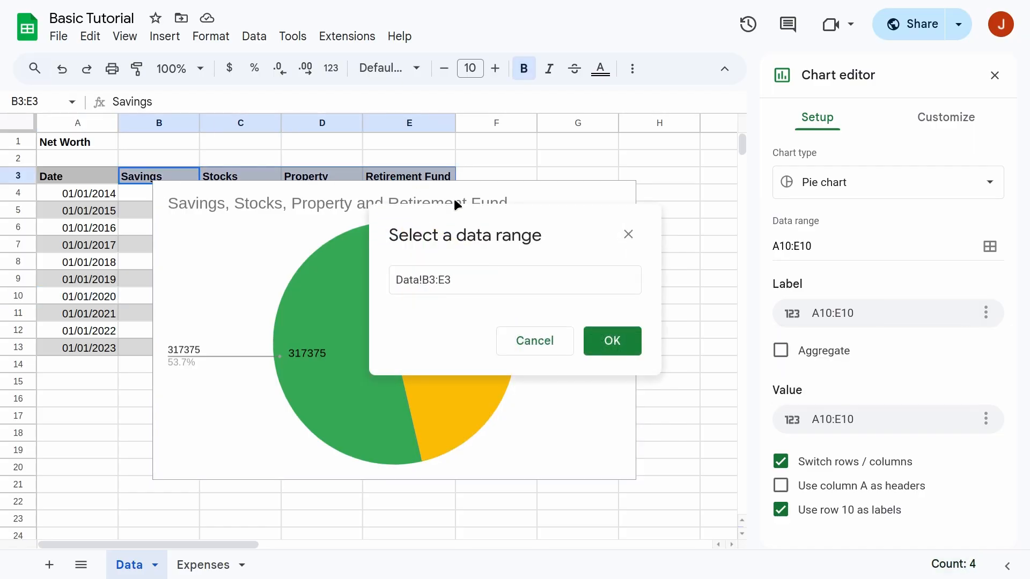
click(612, 348)
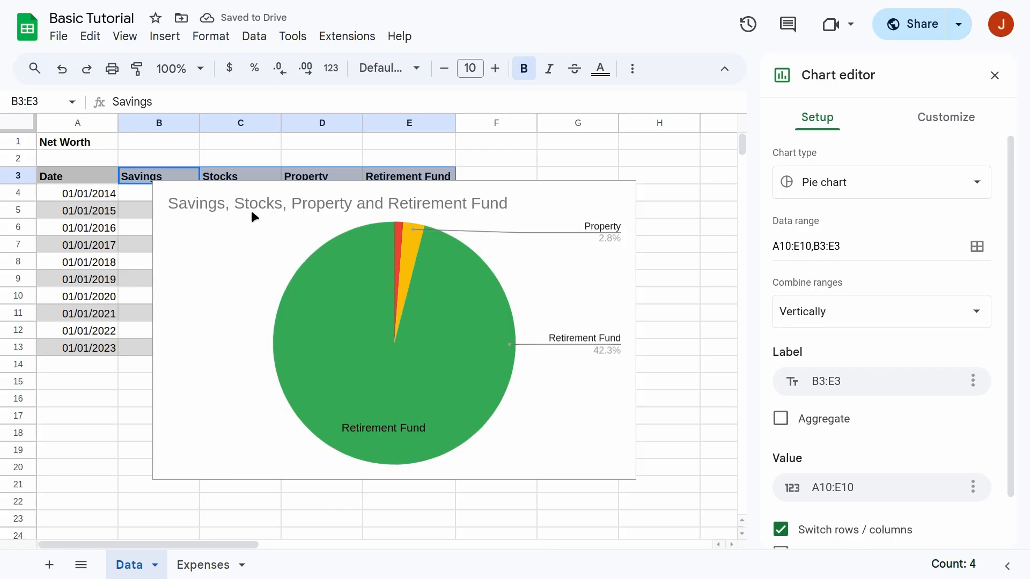
Change the pie chart's label range to A3:E3 so the header names match their slices.
click(847, 381)
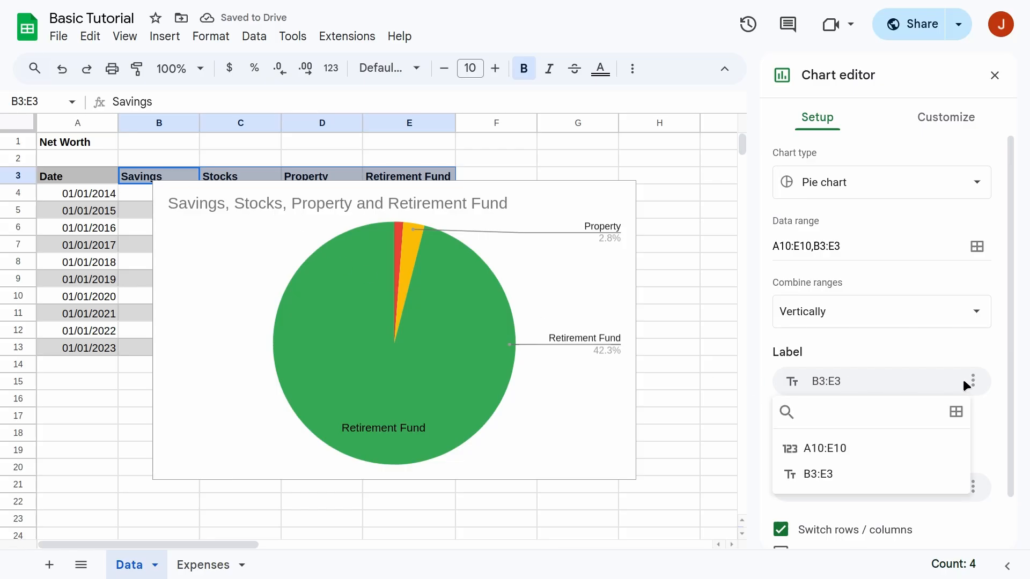
click(955, 411)
drag(111, 182, 427, 181)
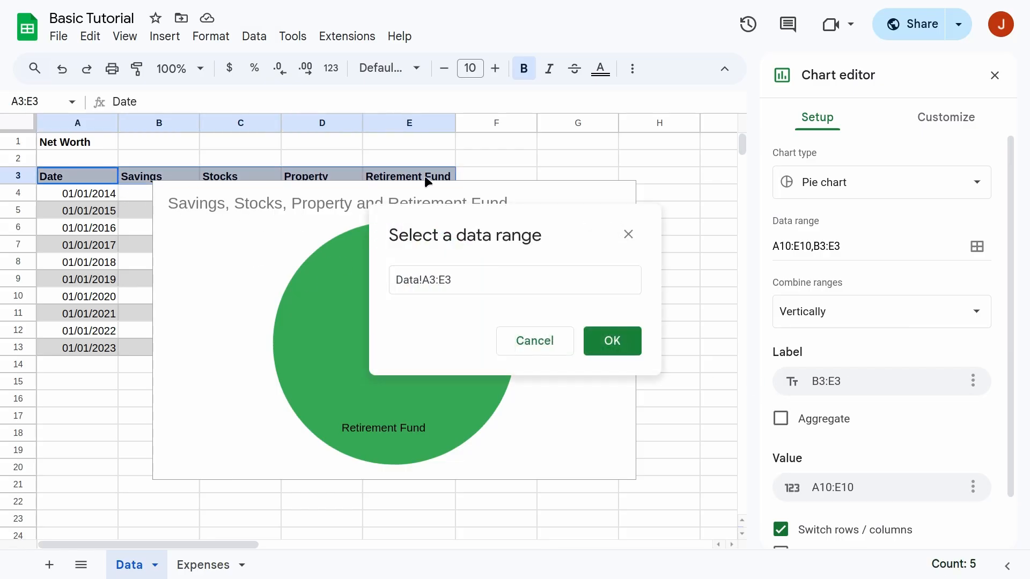
click(597, 339)
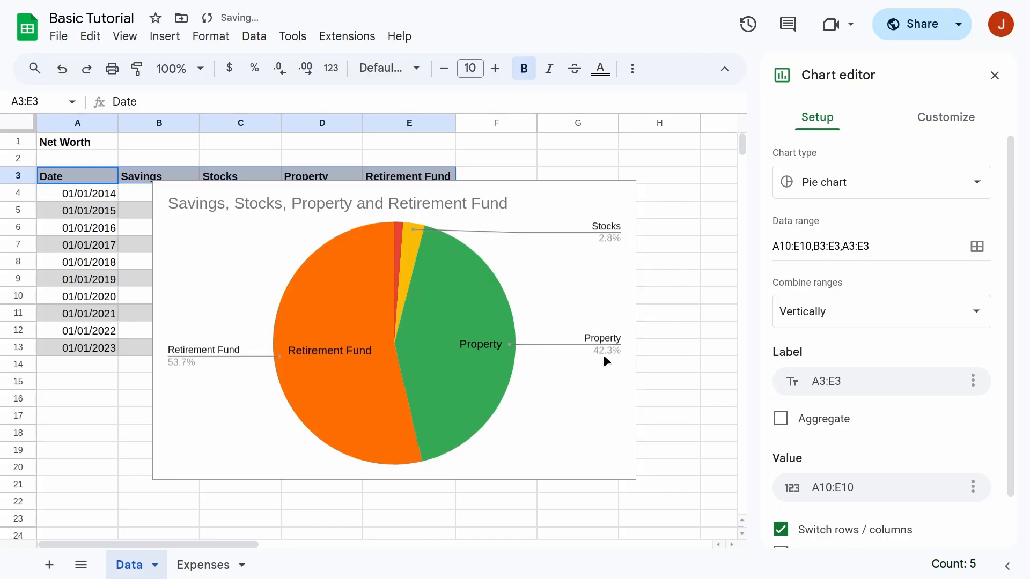
Set the pie chart's slice label to Value.
click(945, 118)
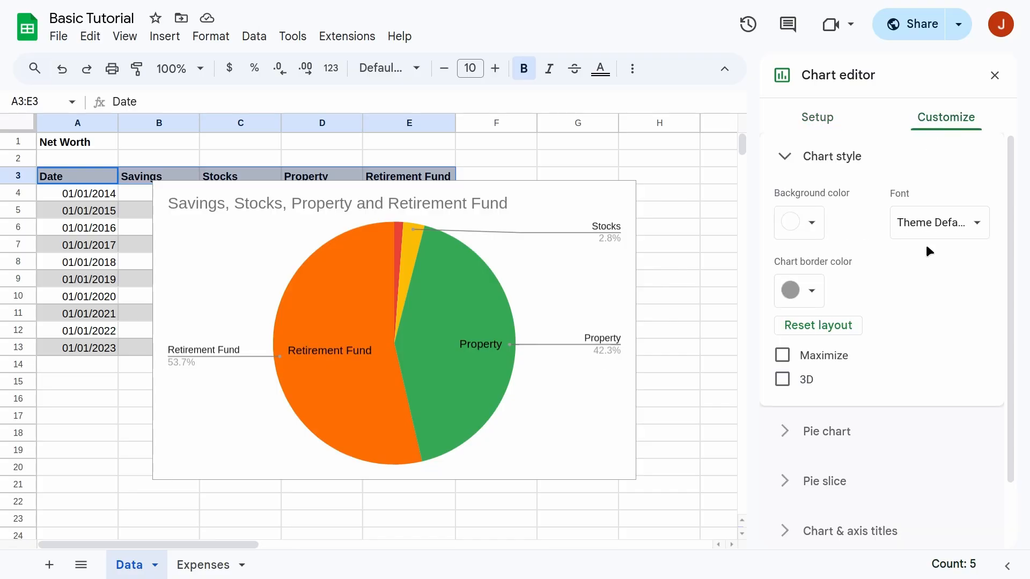
click(835, 429)
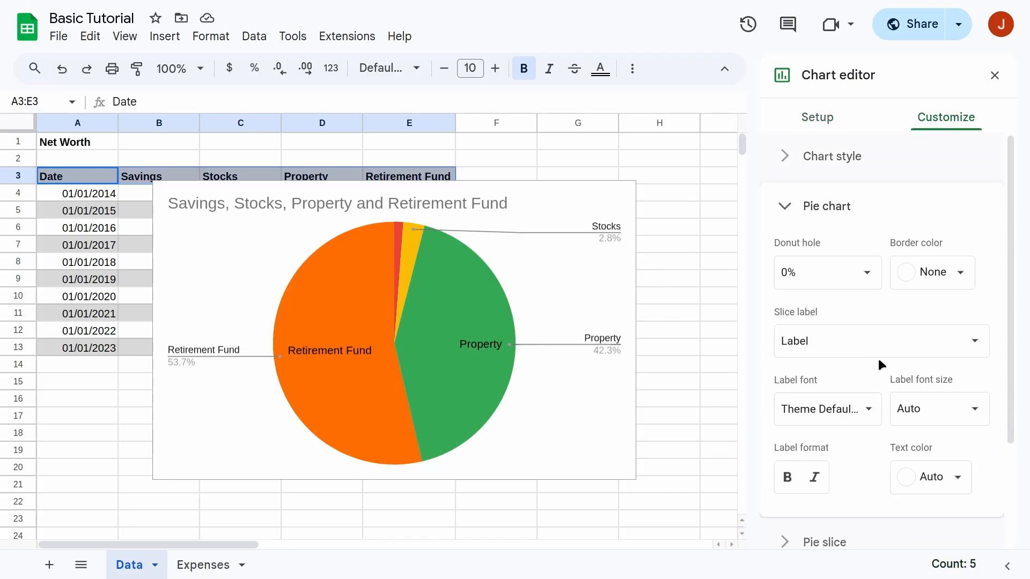
click(926, 342)
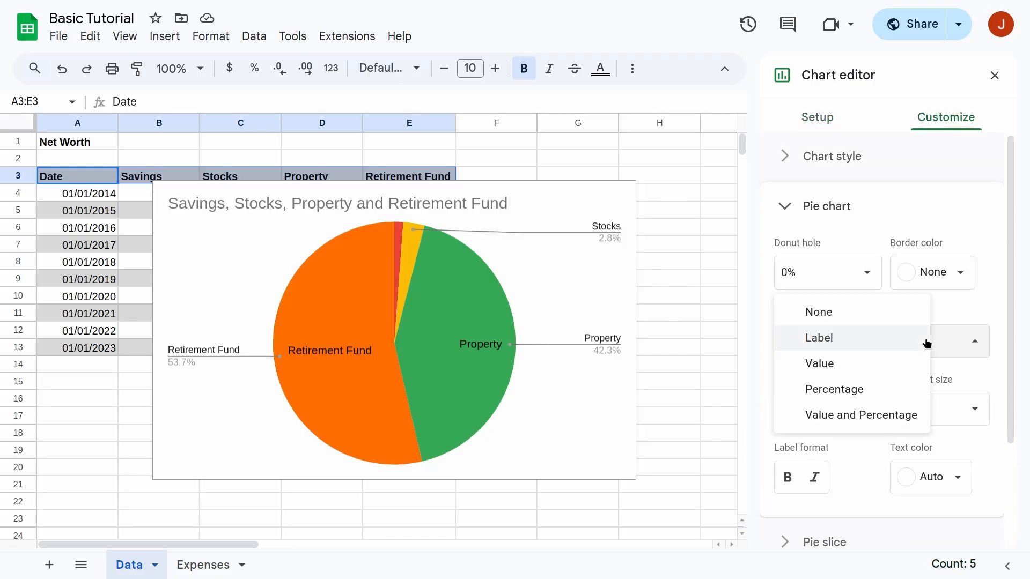
click(819, 363)
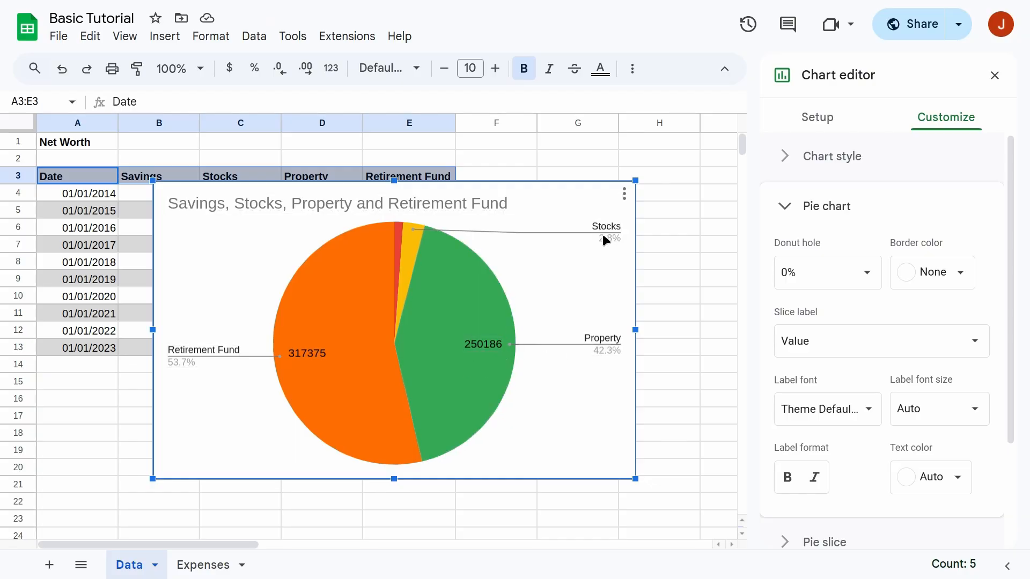
click(398, 234)
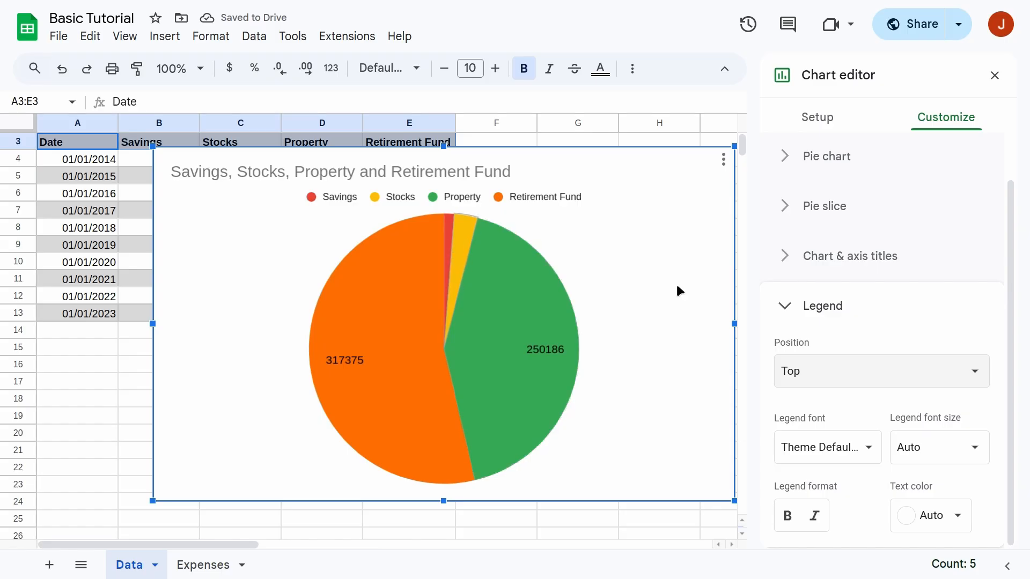
Try the Bottom, None and Labeled legend positions on the pie chart.
click(976, 375)
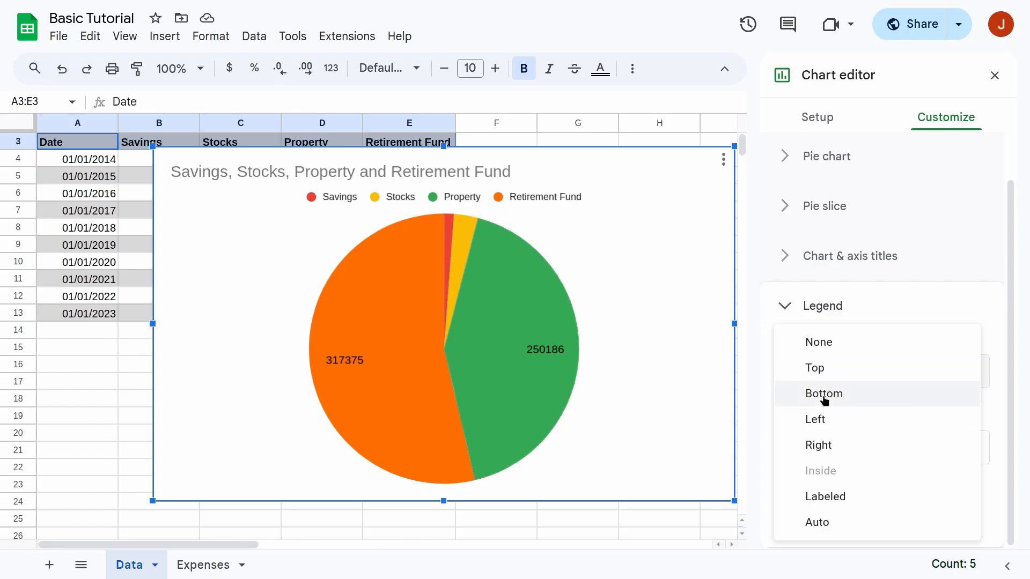
click(796, 395)
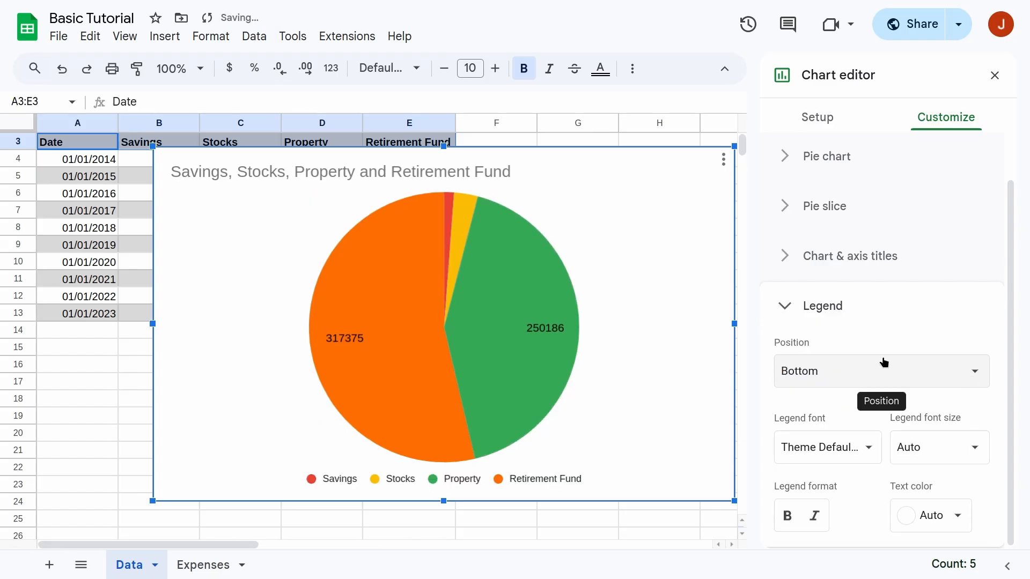
click(944, 371)
click(840, 322)
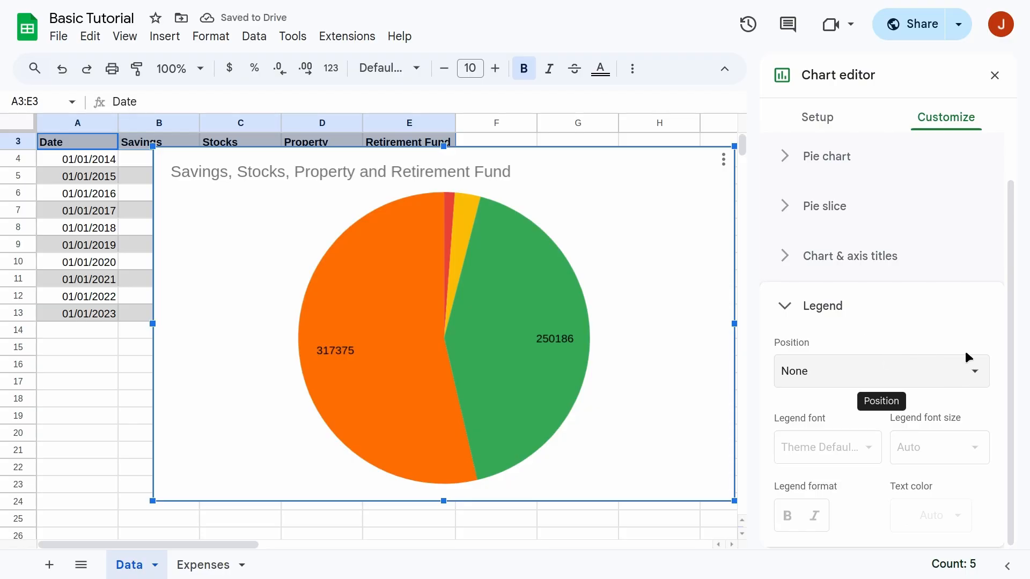
click(961, 371)
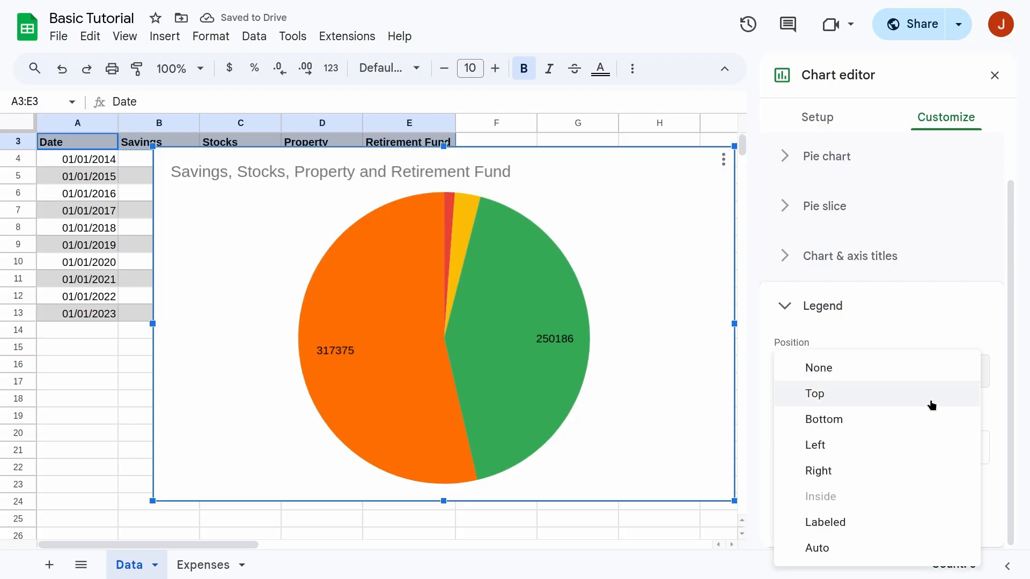
click(854, 515)
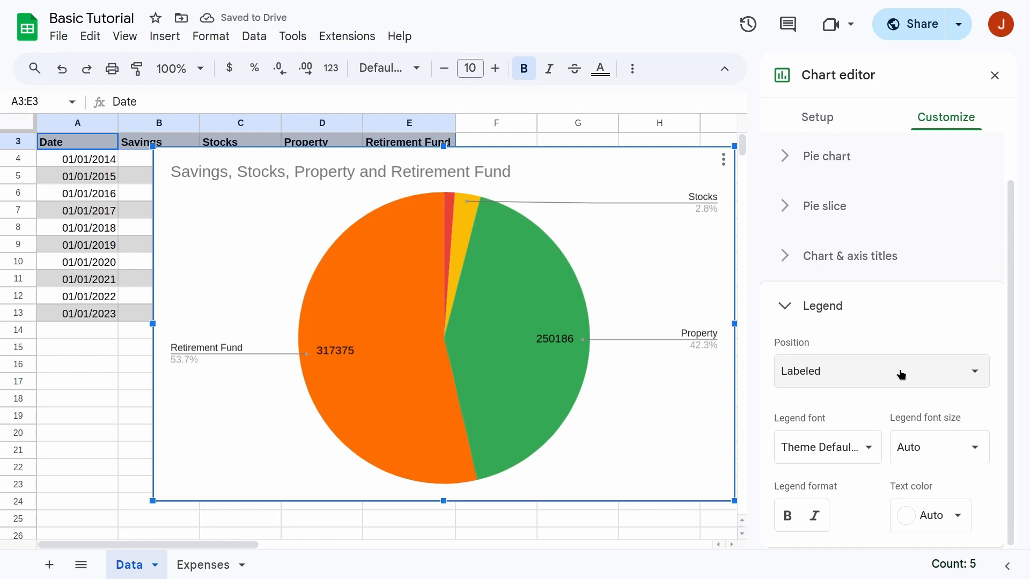
Switch the pie chart's legend position to Auto and then to Bottom.
click(930, 379)
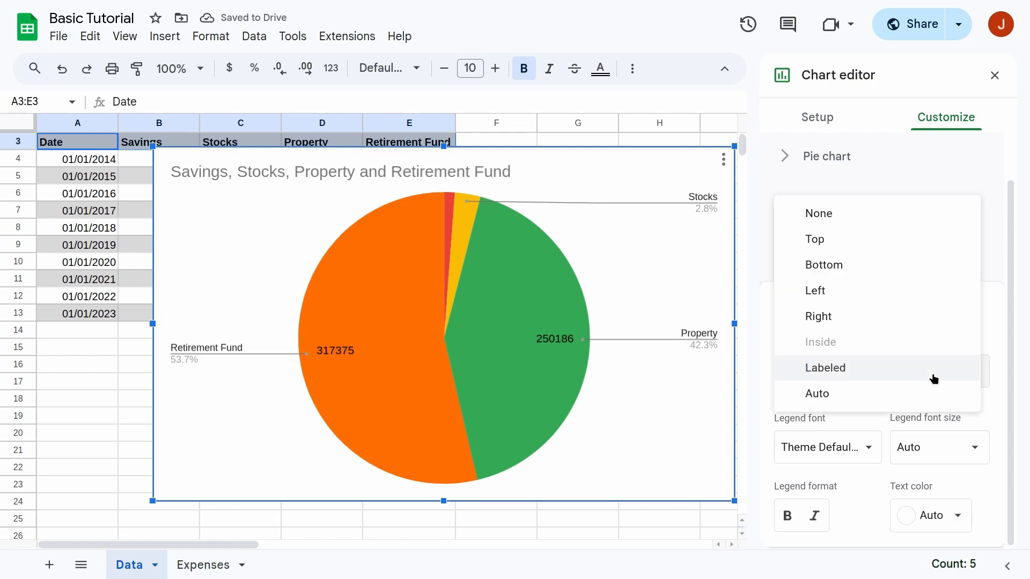
click(818, 398)
click(890, 369)
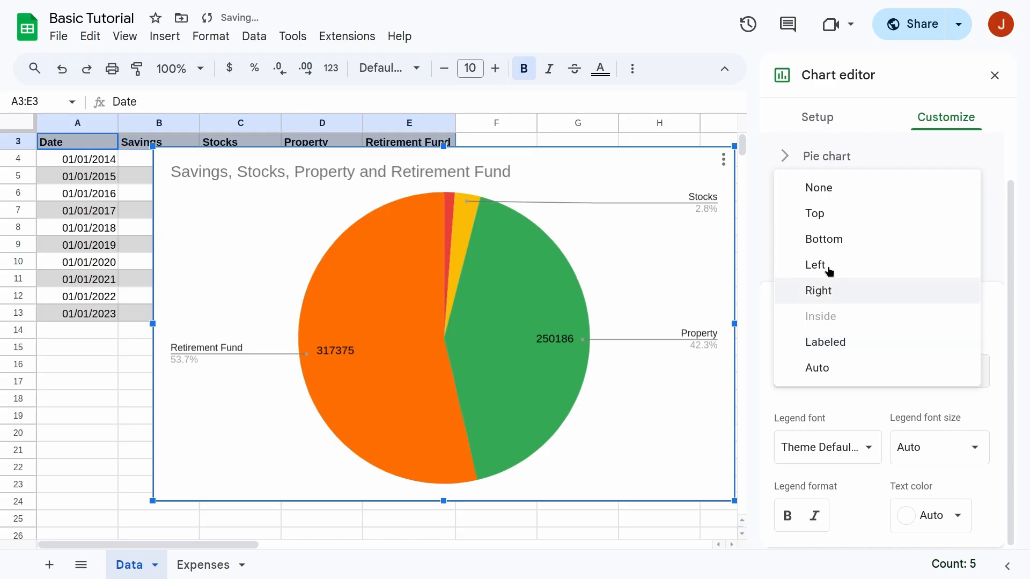
click(822, 238)
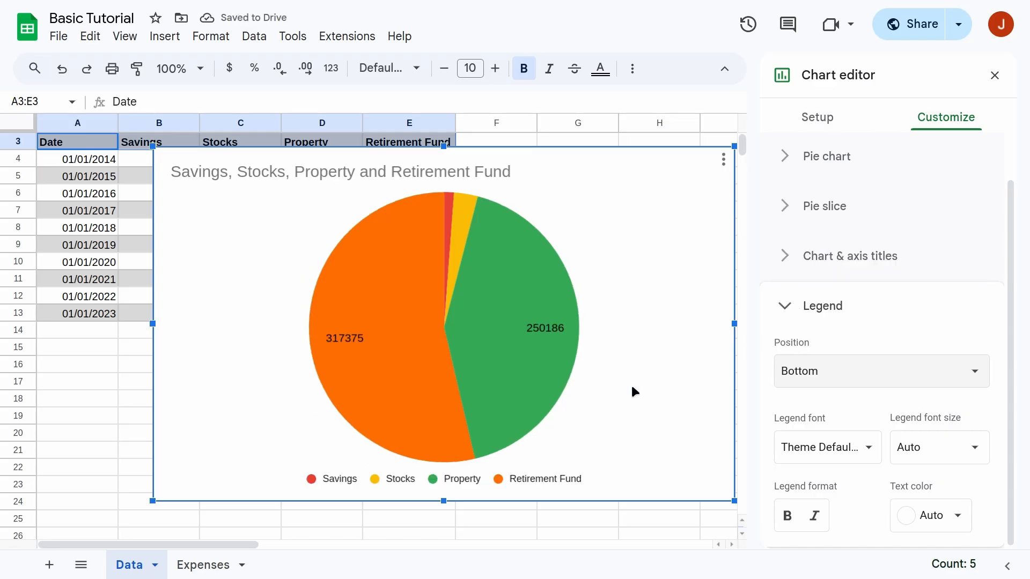
Select the Stocks slice, look through its editing options and close the chart editor.
click(463, 216)
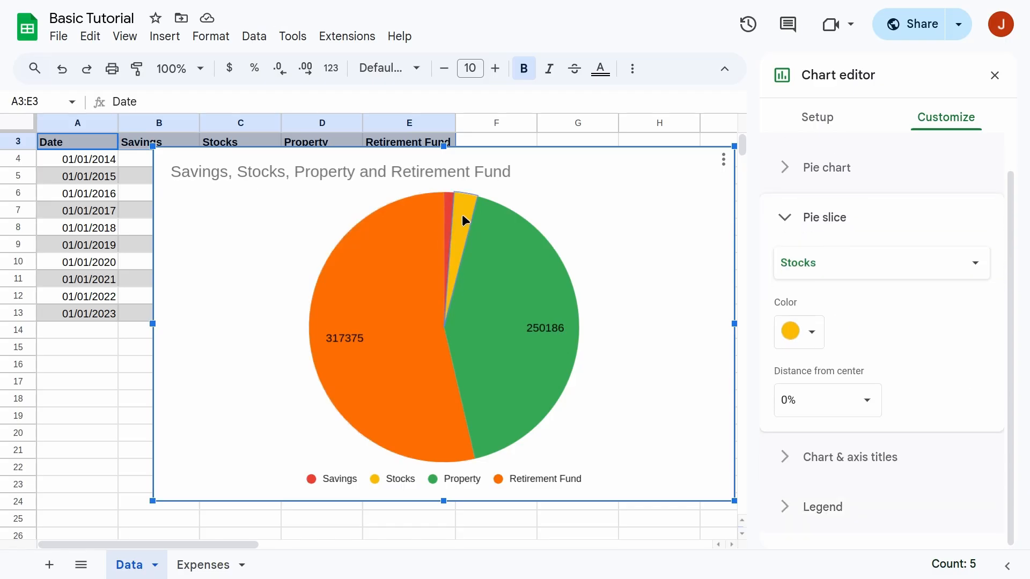
right_click(462, 215)
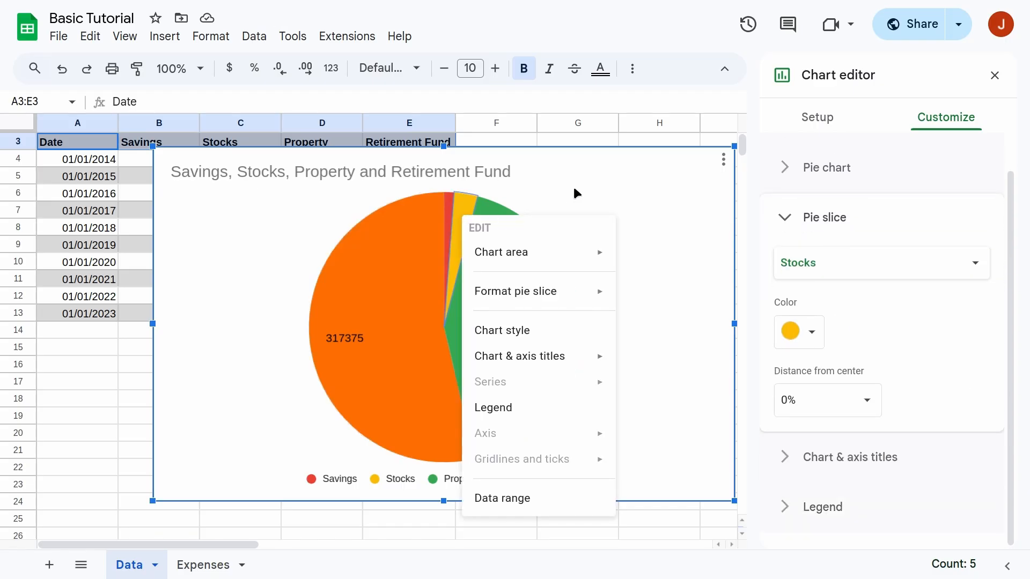
click(573, 186)
right_click(464, 214)
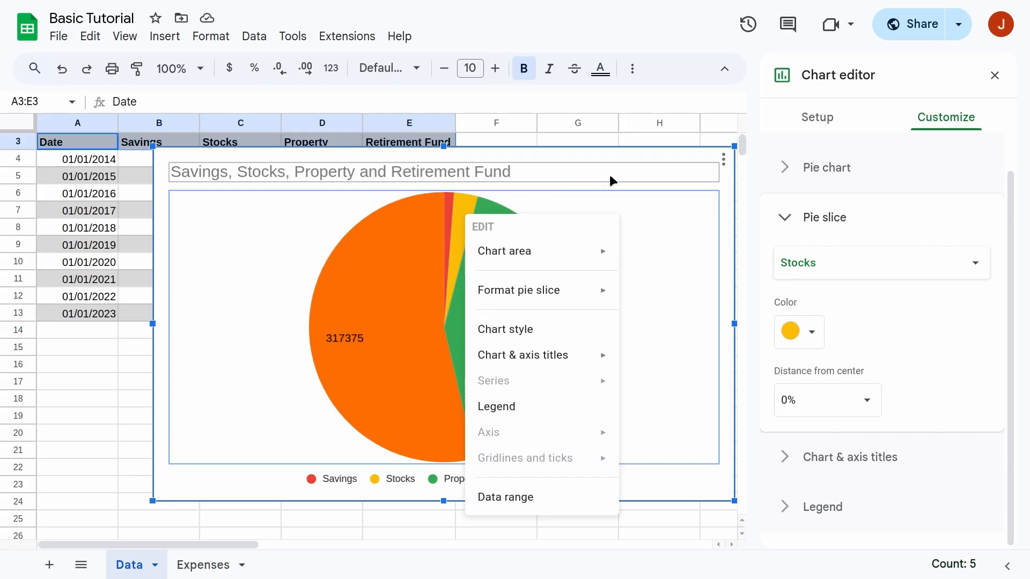
click(609, 173)
click(686, 139)
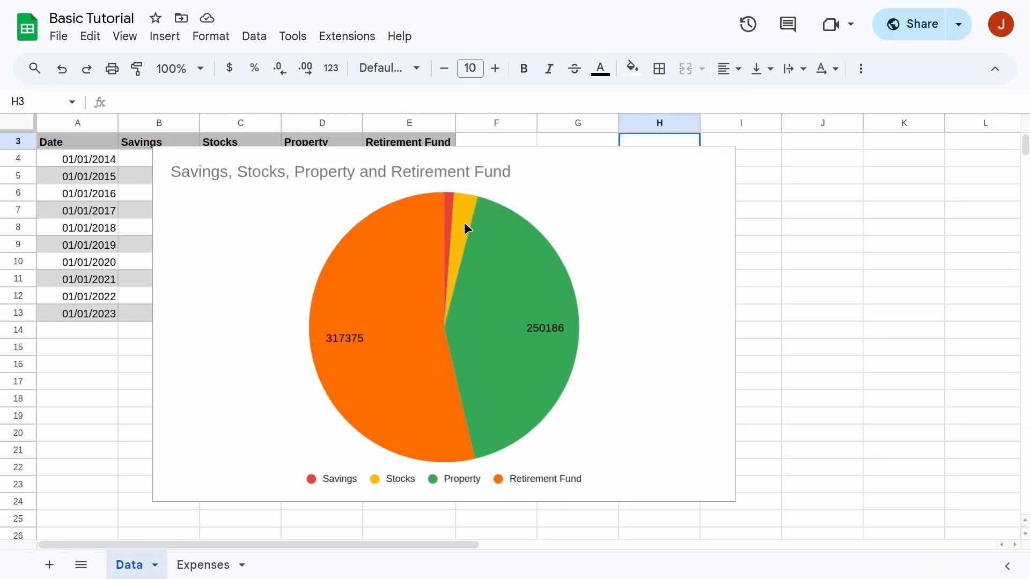
Check the values and percentages of the Stocks, Retirement Fund and Savings slices in the pie chart.
click(654, 225)
mouse_move(466, 231)
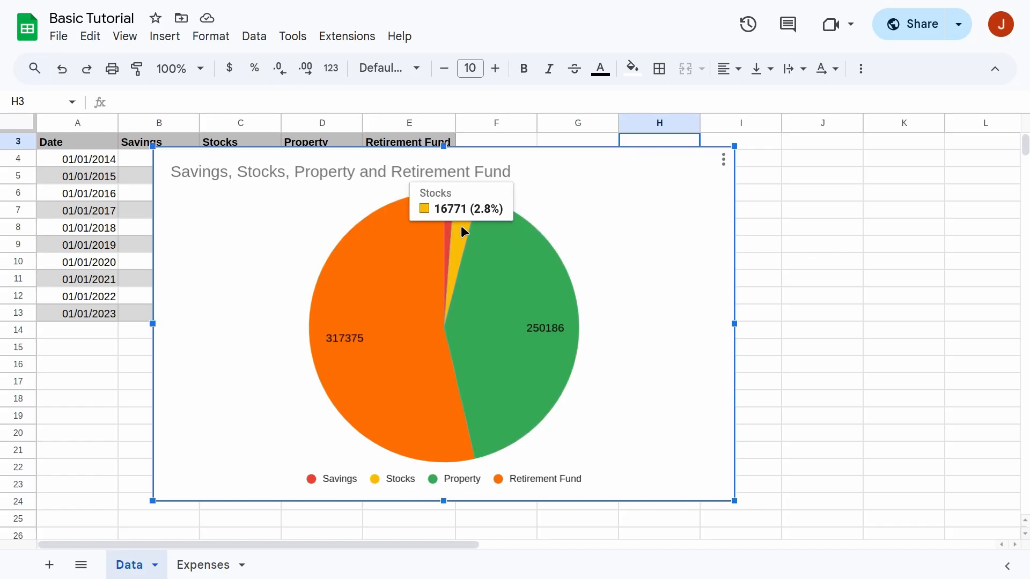
click(811, 248)
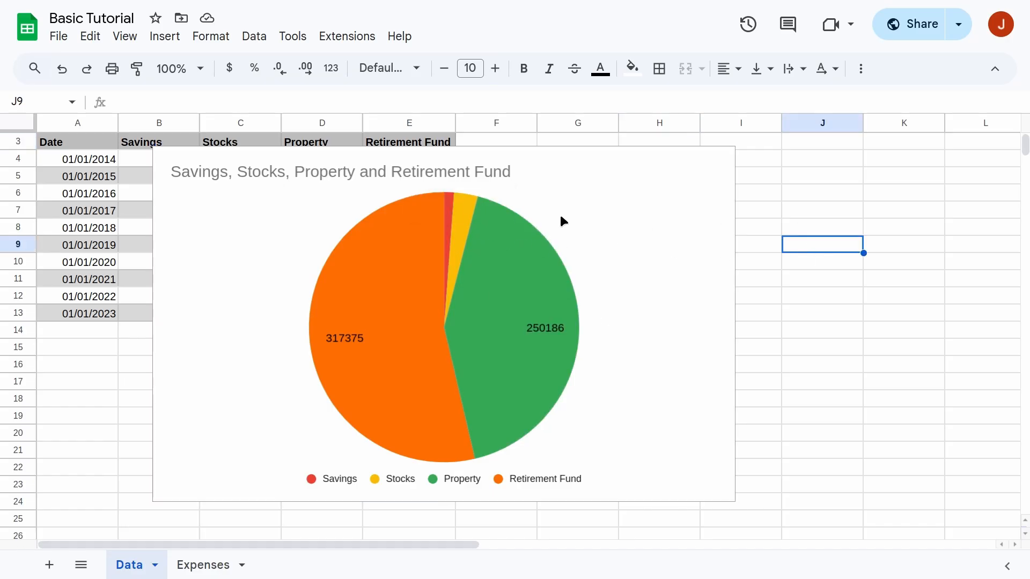
click(666, 293)
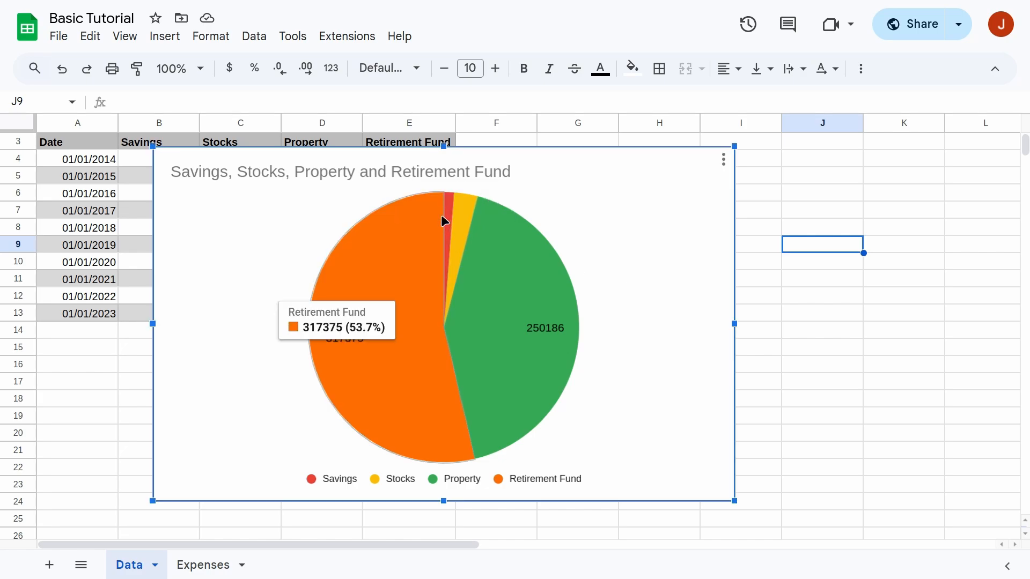
mouse_move(451, 213)
Move the pie chart beside the table and change the 2020 Stocks formula in C10 to =C9*1.09+50000.
drag(602, 158, 955, 160)
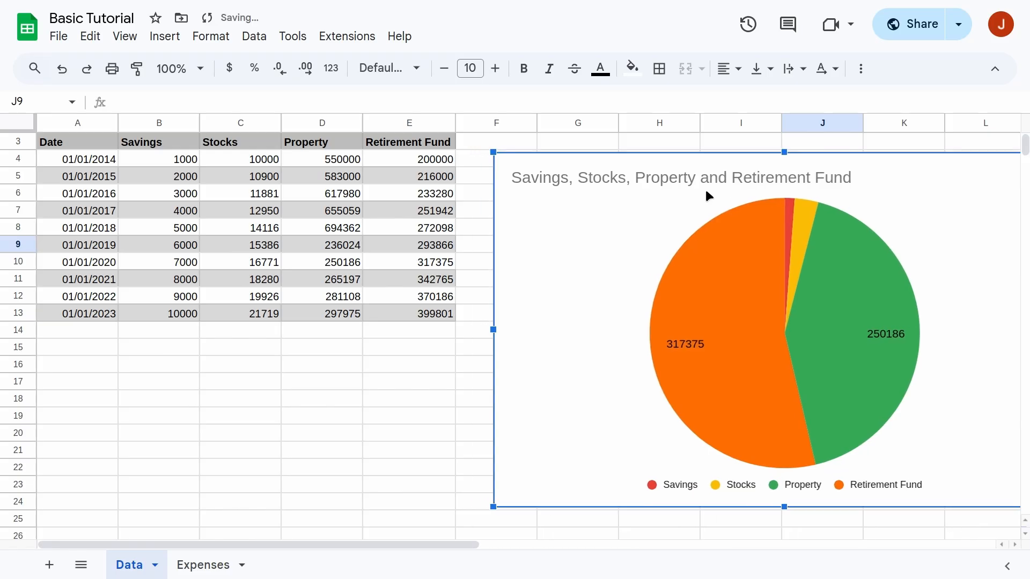
click(301, 263)
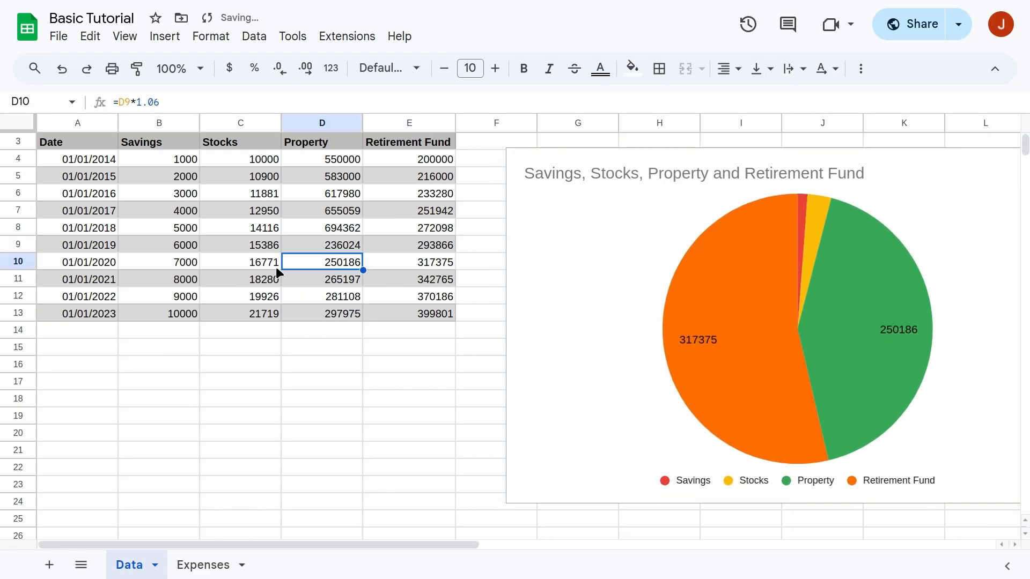
click(275, 265)
click(166, 103)
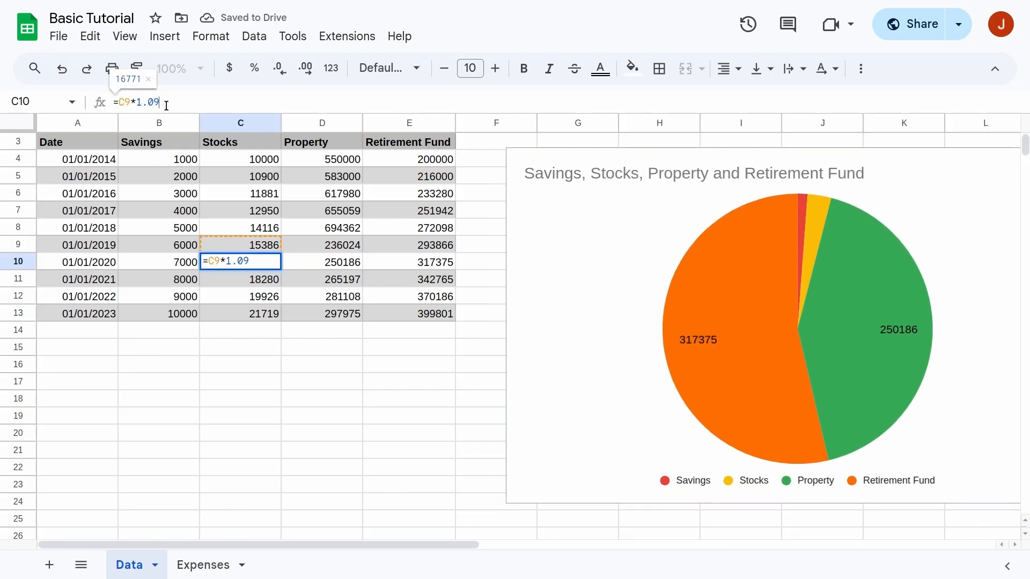
text(+5000)
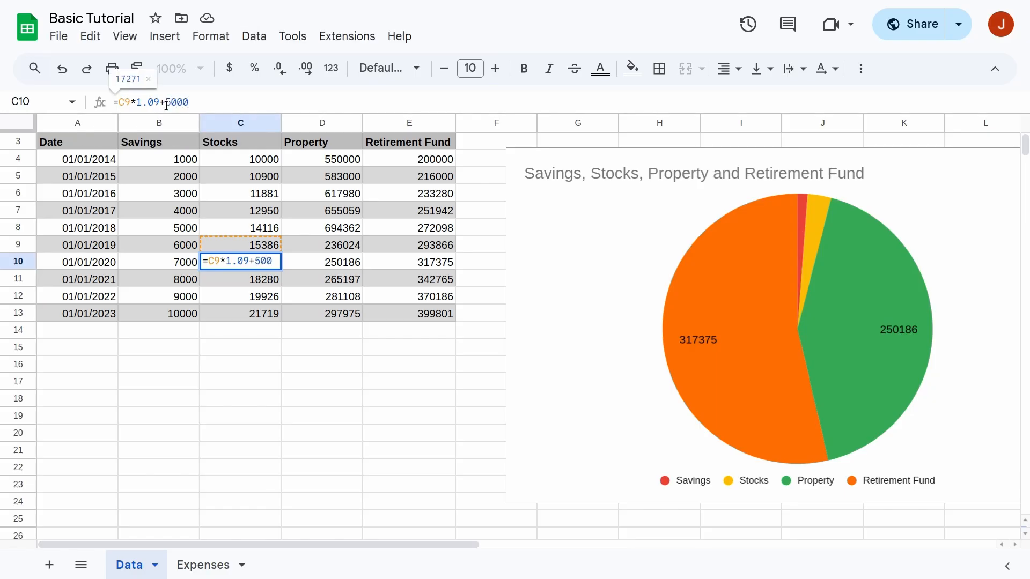
text(0)
key(Return)
Set the 2020 Savings value in B10 to the formula =7000+50000.
key(Left)
key(Up)
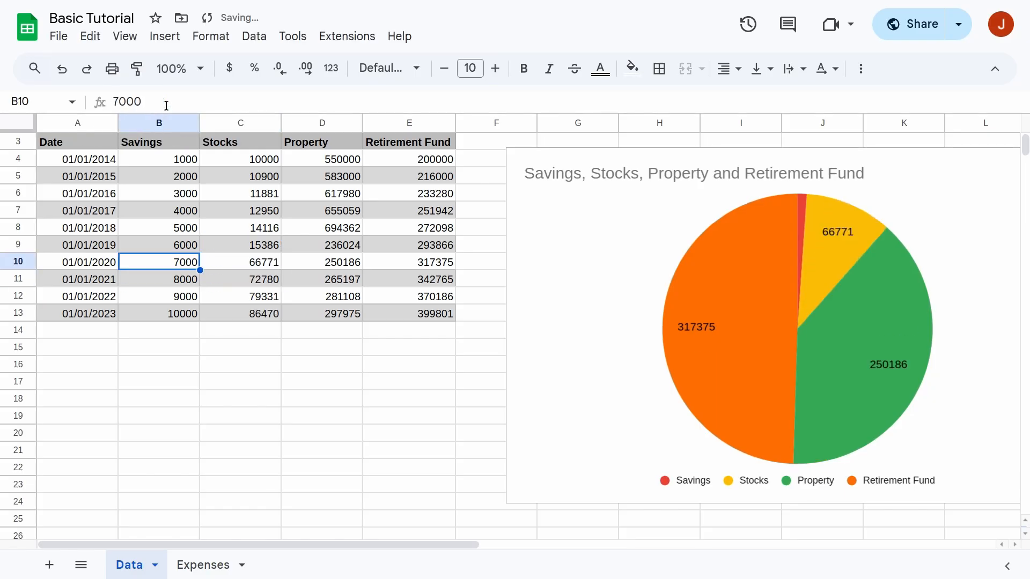
click(167, 104)
text(+)
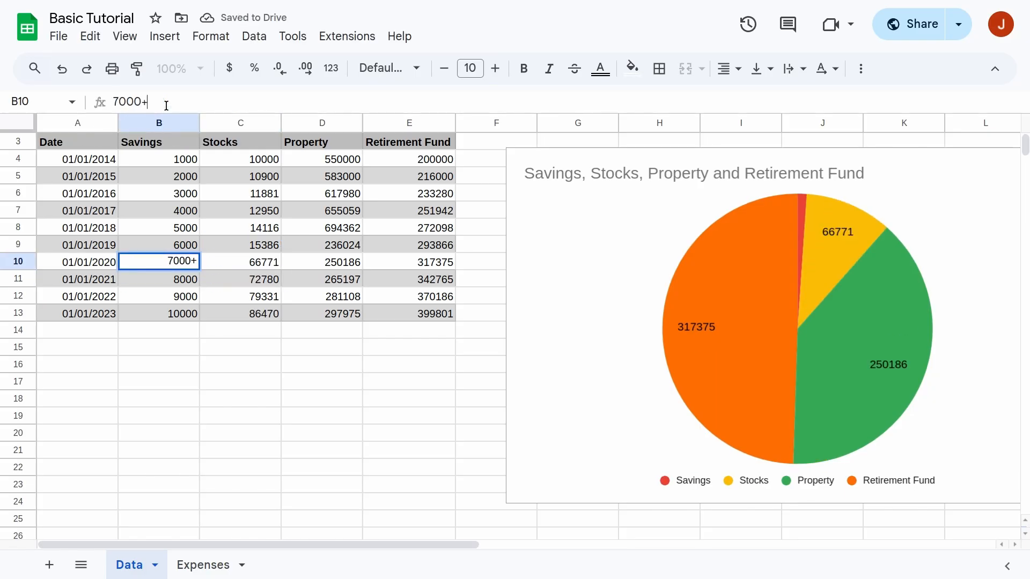
text(50000)
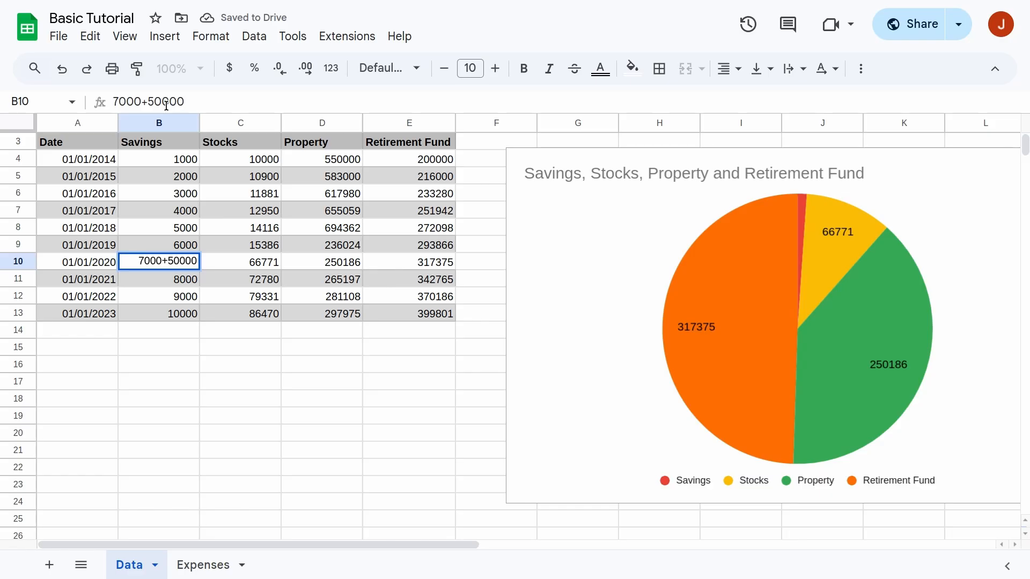
key(Return)
text(=)
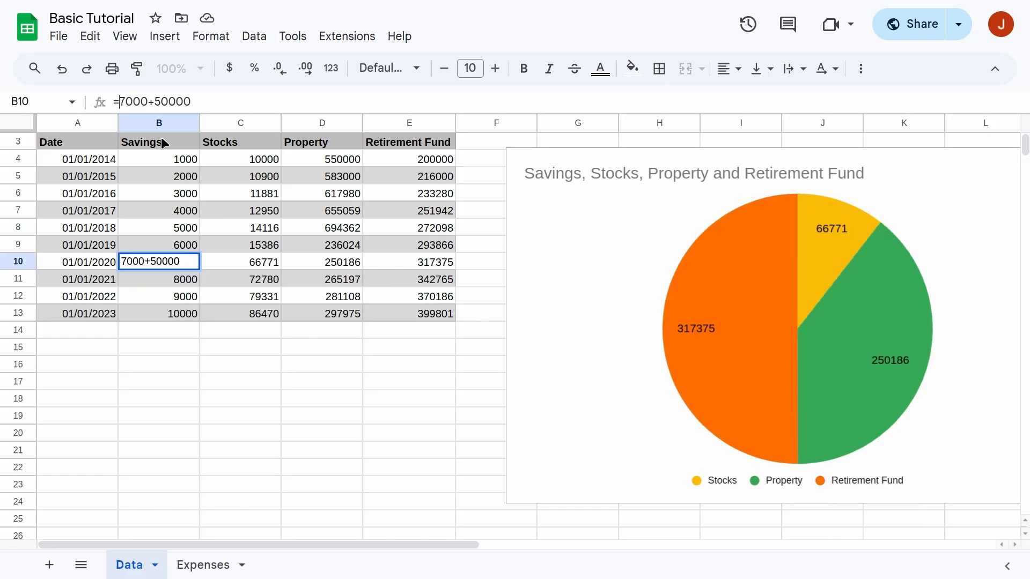
key(Return)
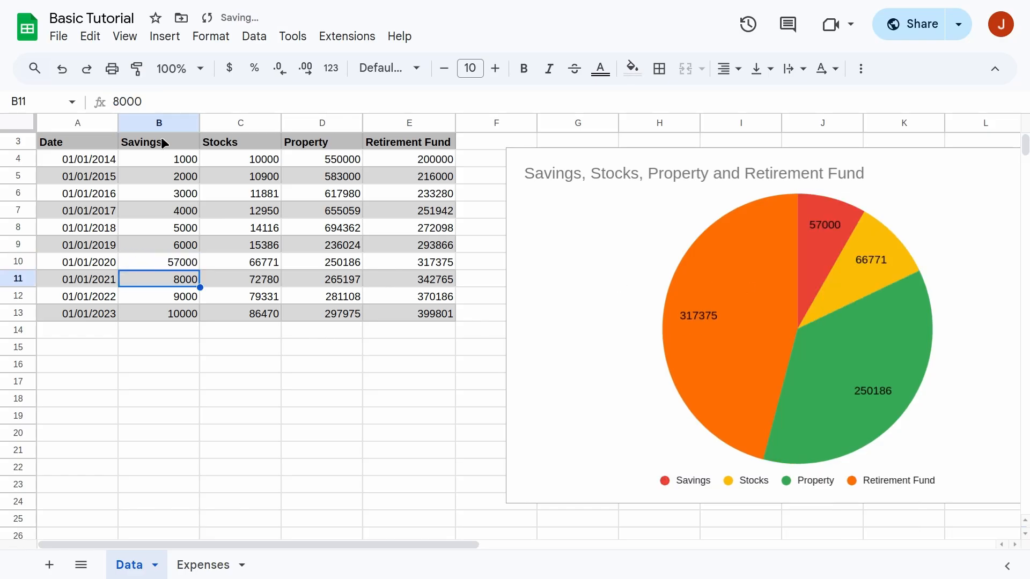
key(Up)
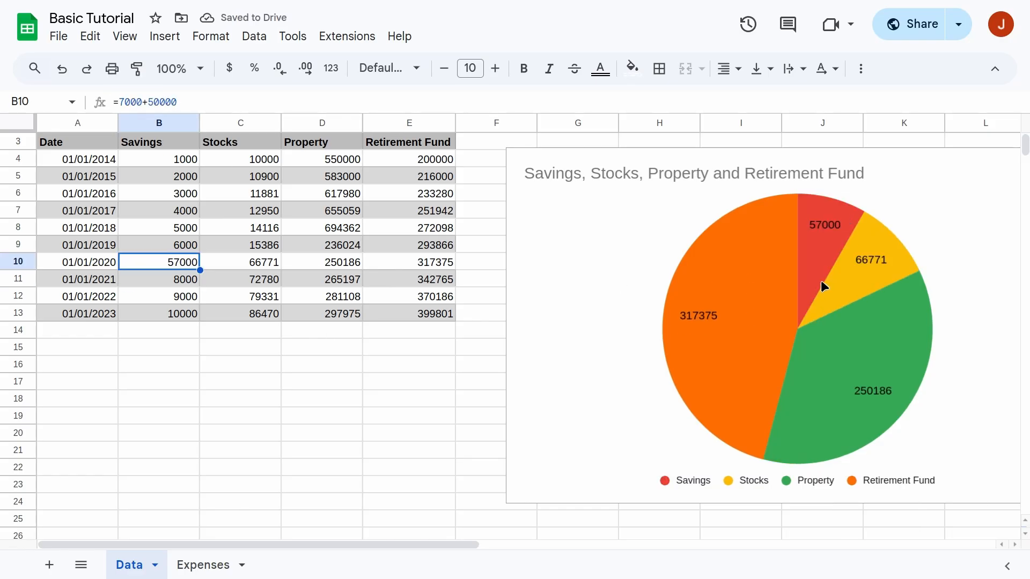
Change the pie chart's title to "Net Worth Snapshot 2020".
double_click(555, 176)
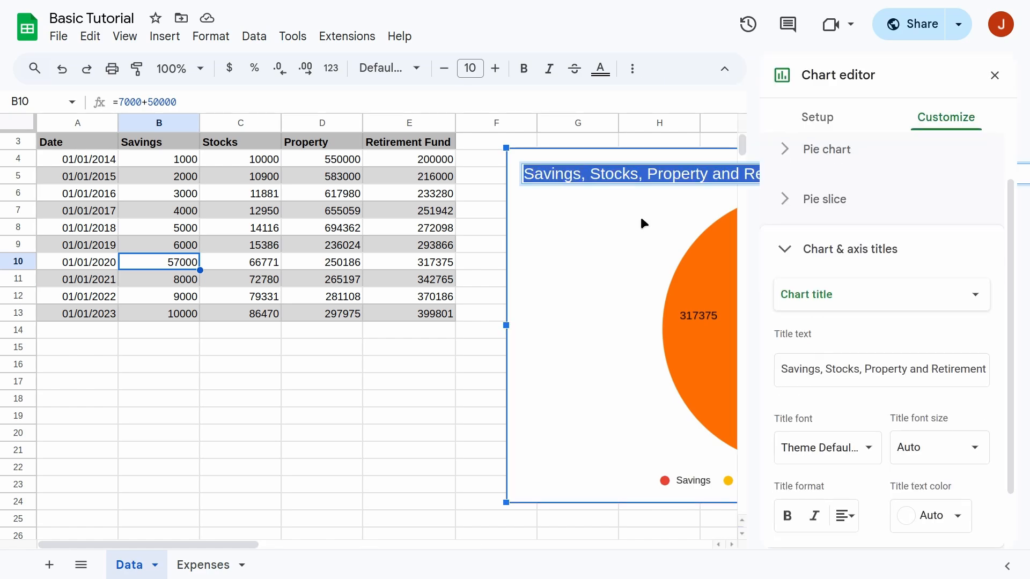
text(Net )
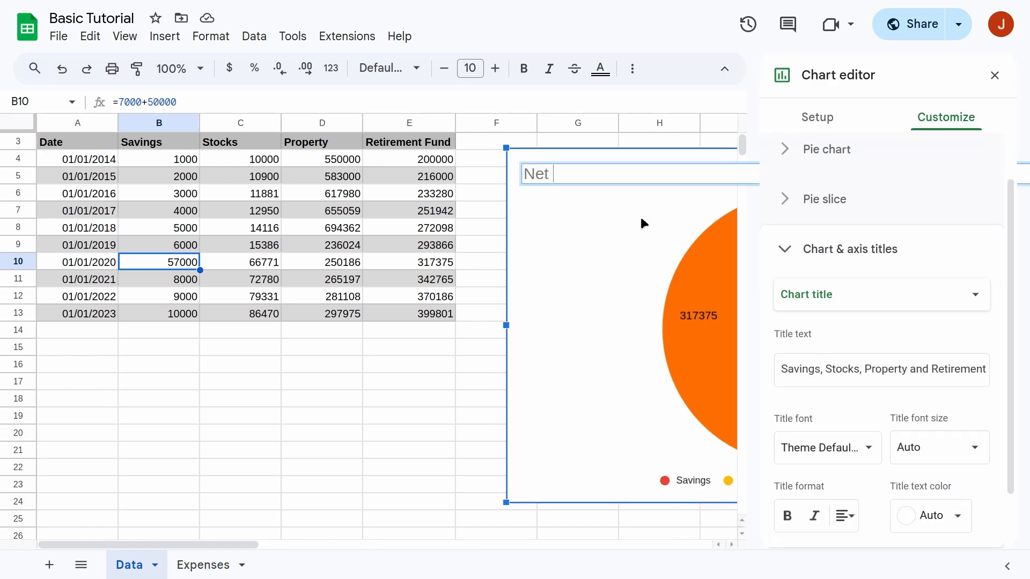
text(Worth Snapshot 202)
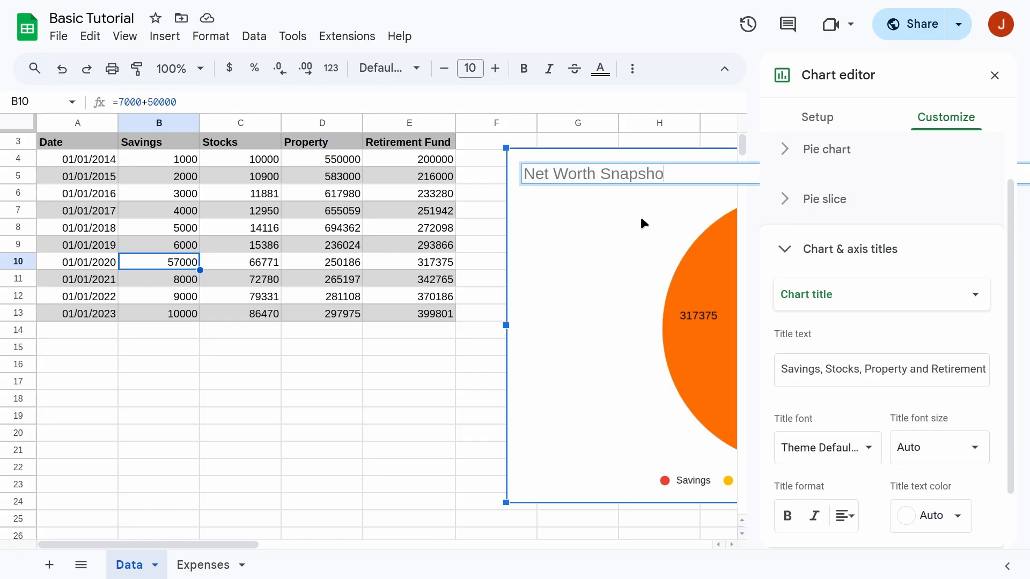
key(BackSpace)
text(1)
key(BackSpace)
text(20)
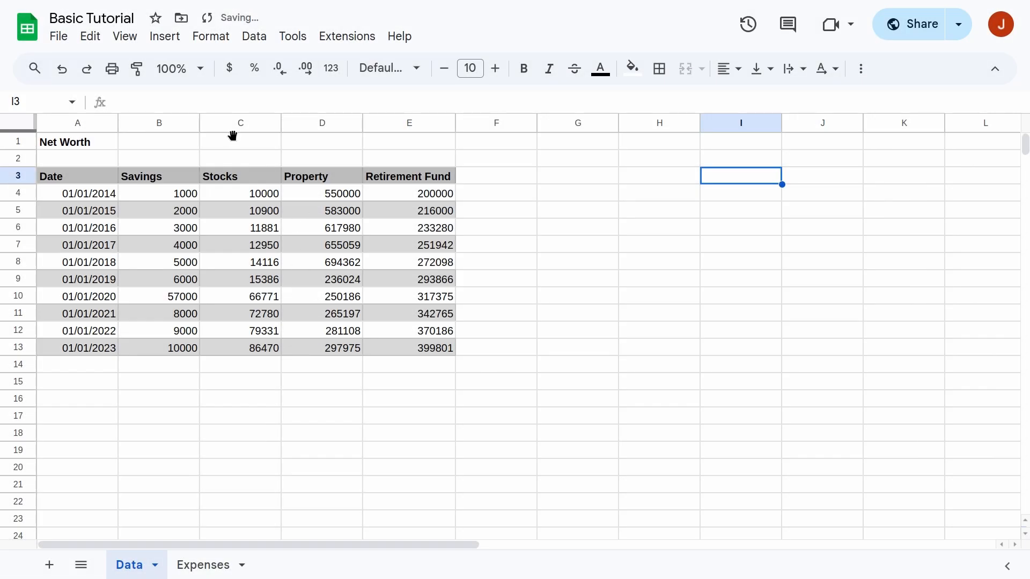
Insert a chart from the net worth table A3:E13 and change its type to a scatter chart.
click(209, 36)
mouse_move(162, 37)
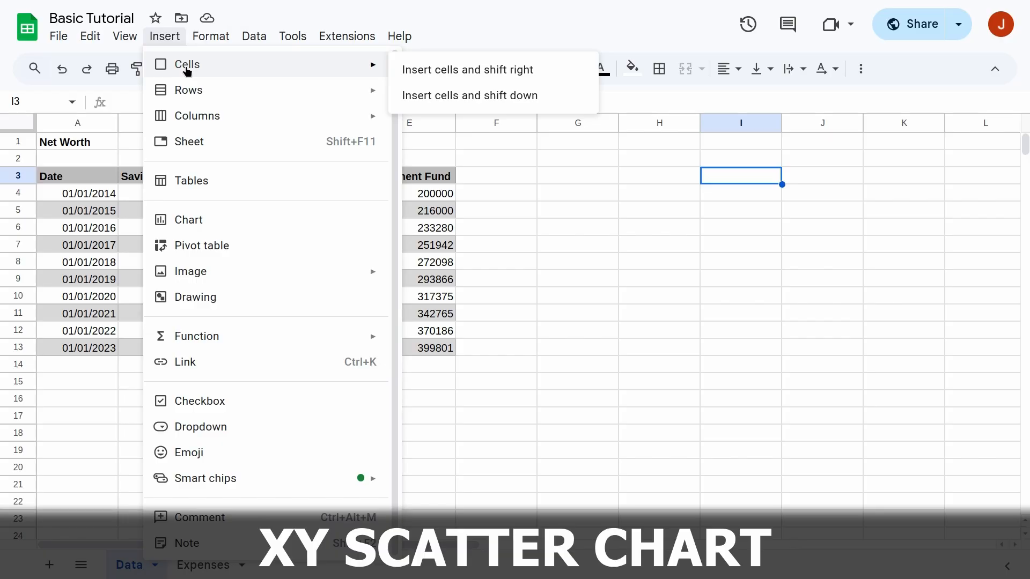
key(Escape)
drag(81, 174, 399, 347)
click(159, 37)
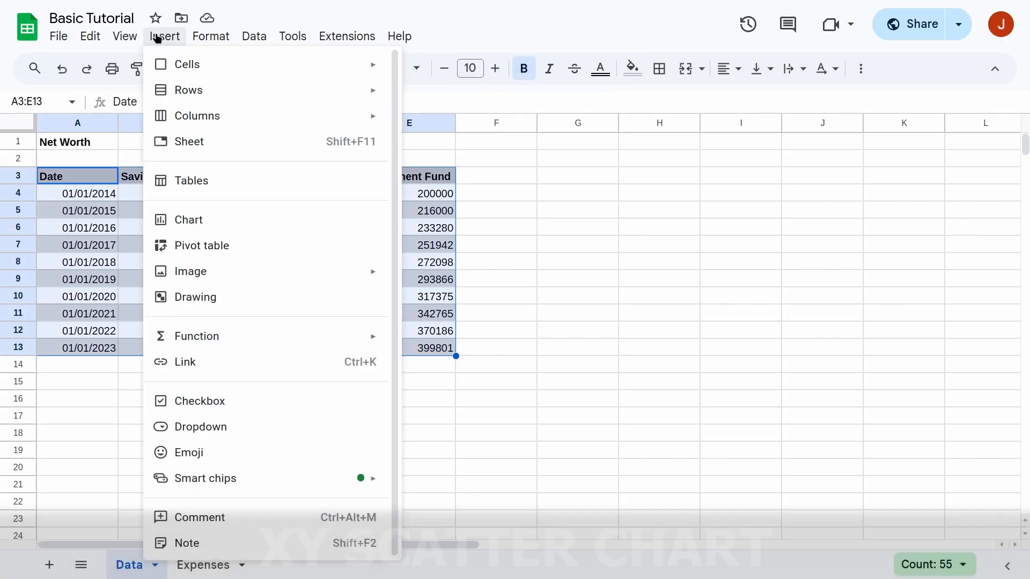
click(198, 214)
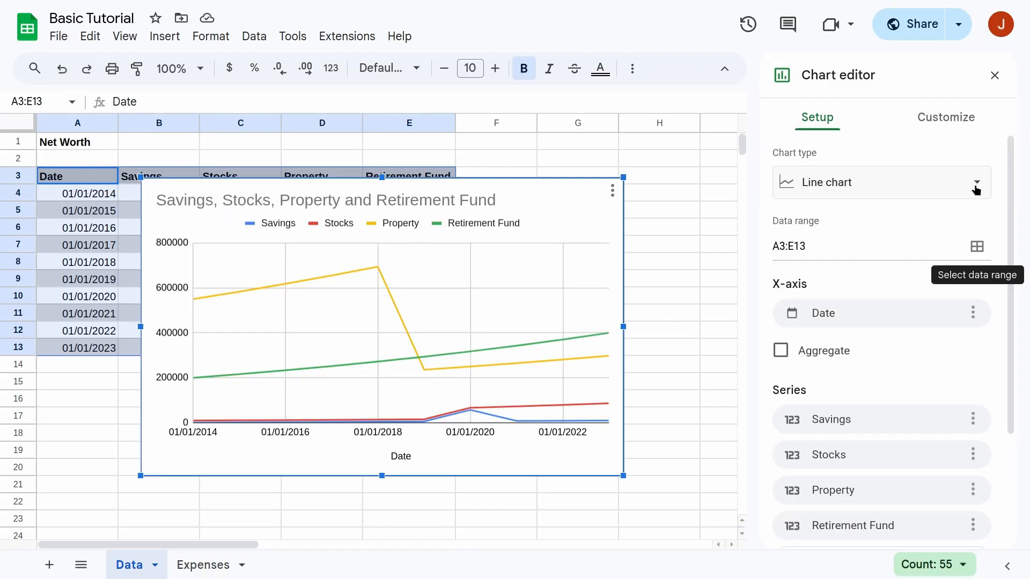
click(977, 184)
scroll(885, 344, down, 9)
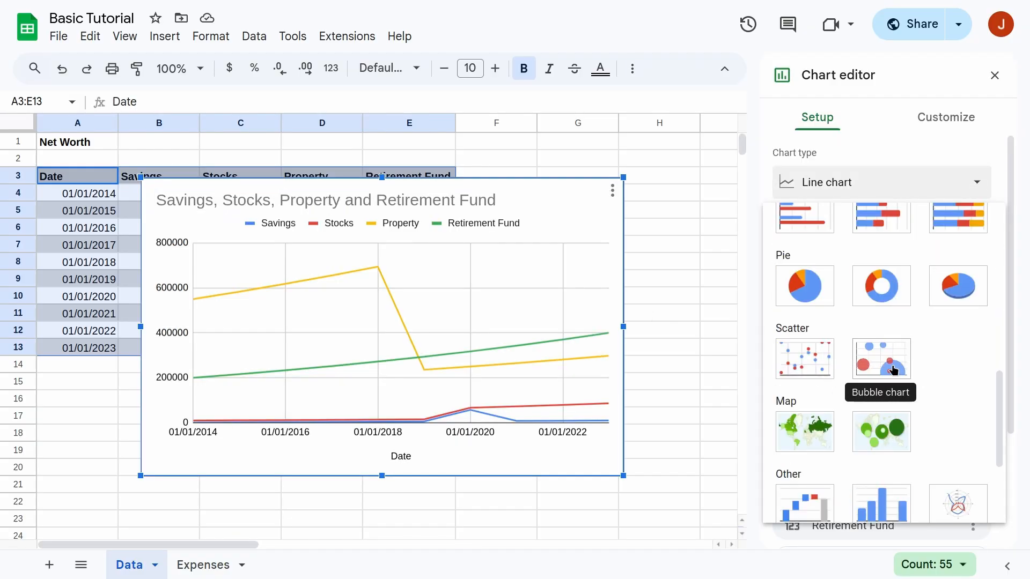
click(809, 366)
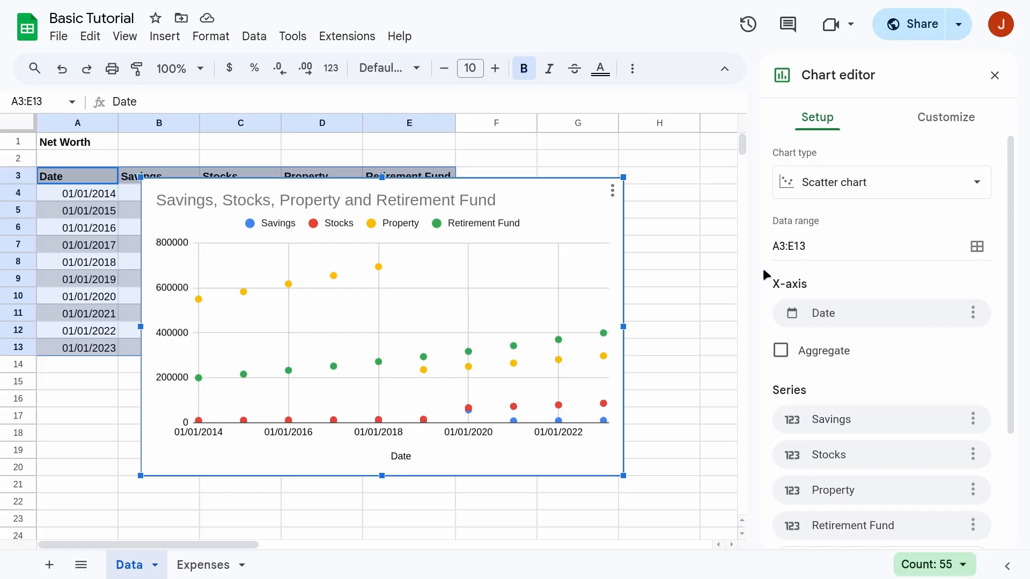
Change the scatter chart to a line chart and set the point size of all series to 7px.
click(976, 183)
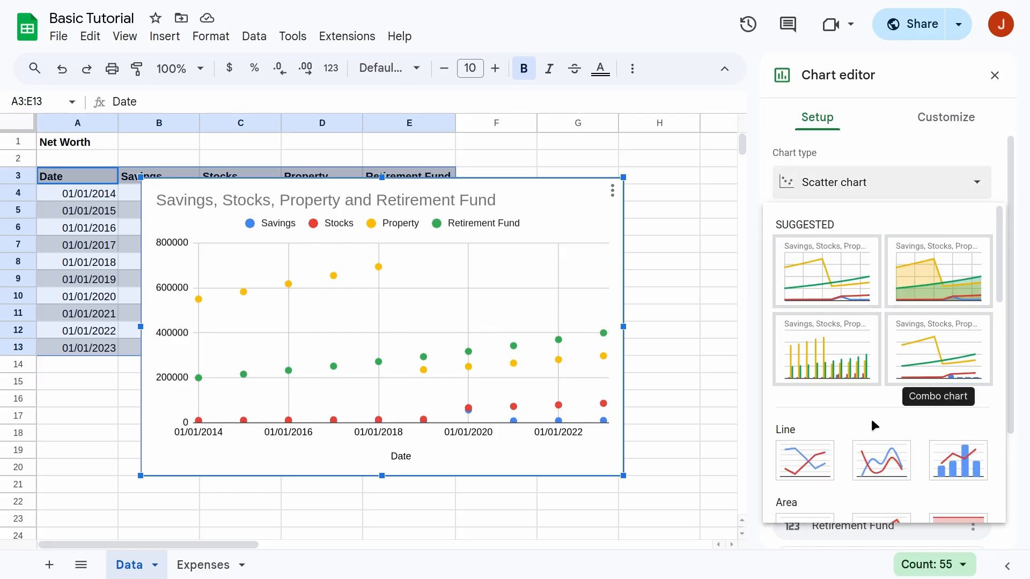
click(812, 460)
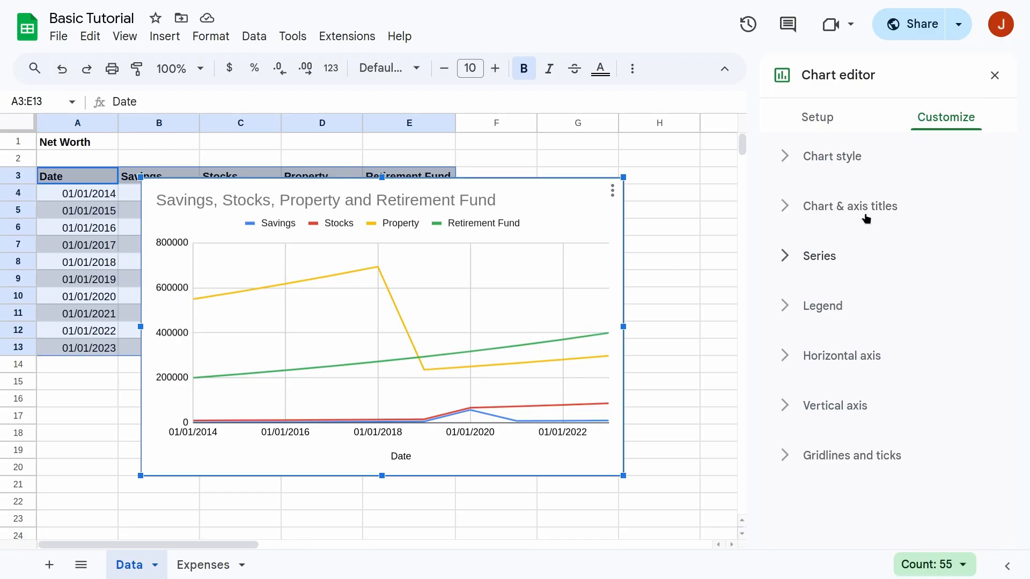
click(798, 257)
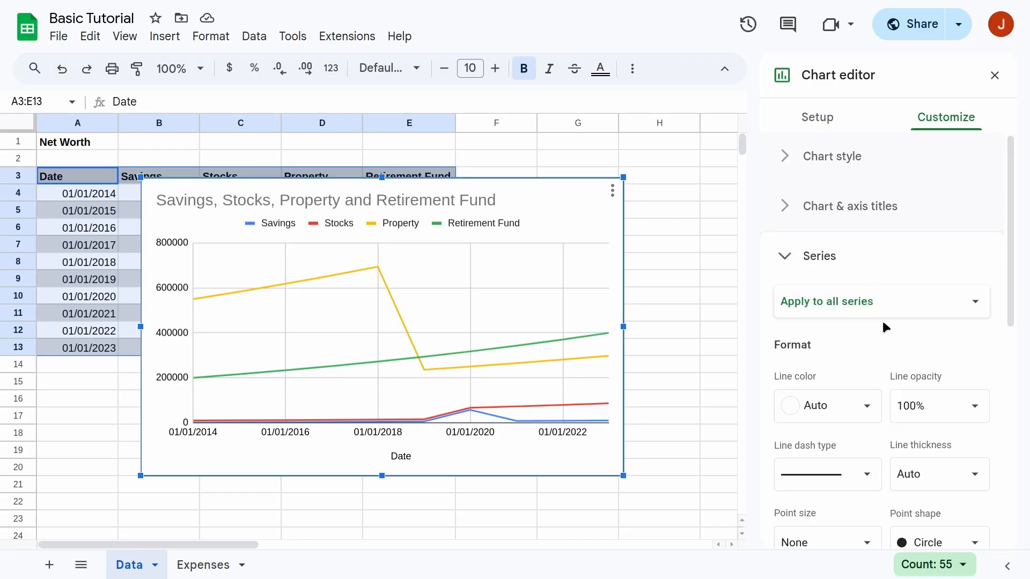
scroll(883, 324, down, 3)
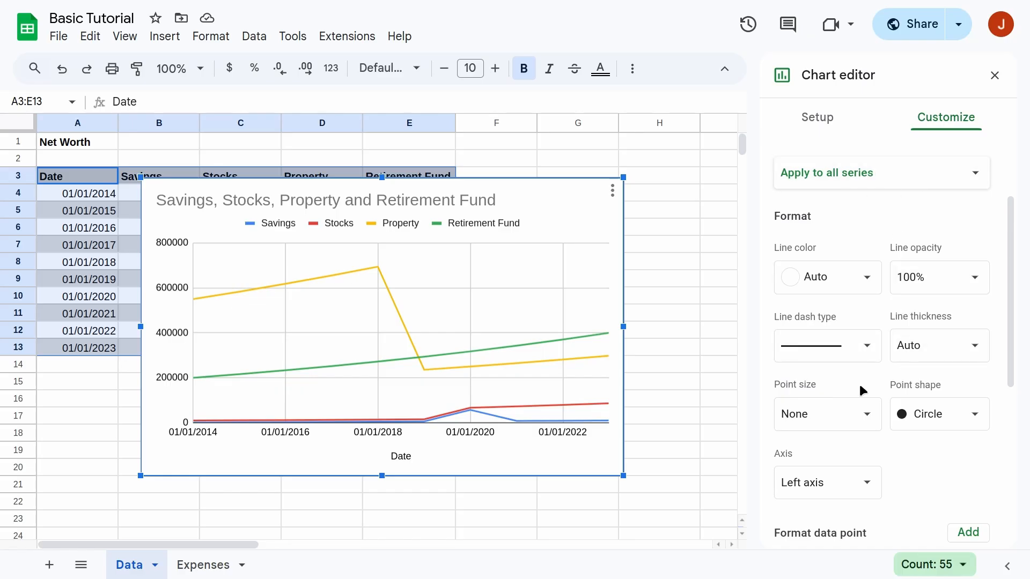
click(868, 416)
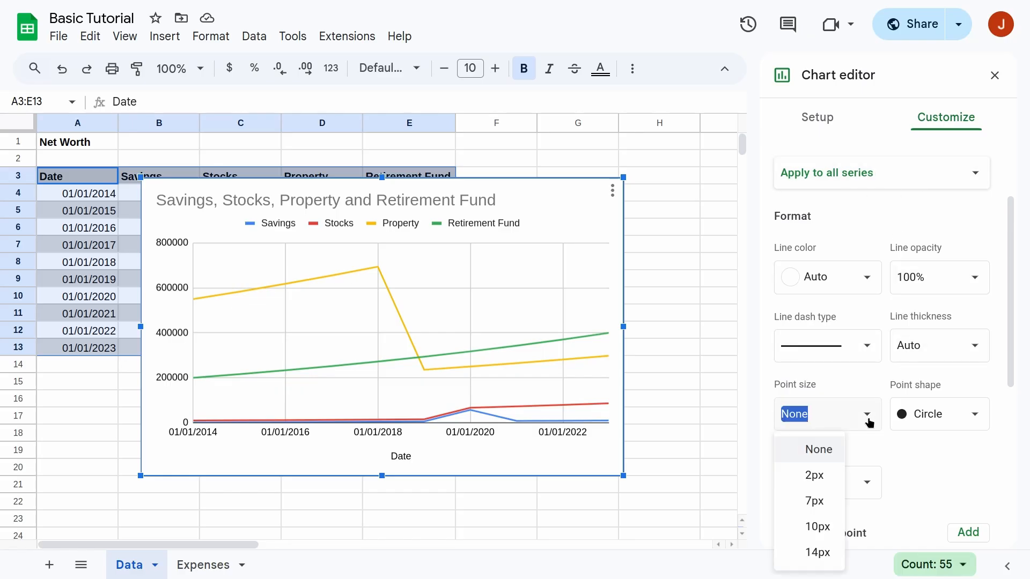
click(814, 475)
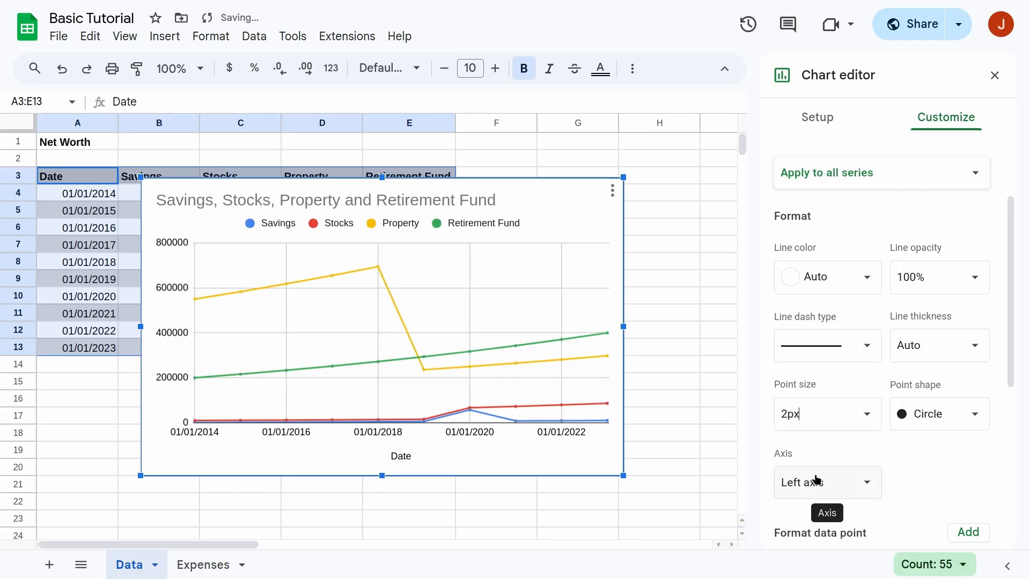
click(864, 415)
click(817, 502)
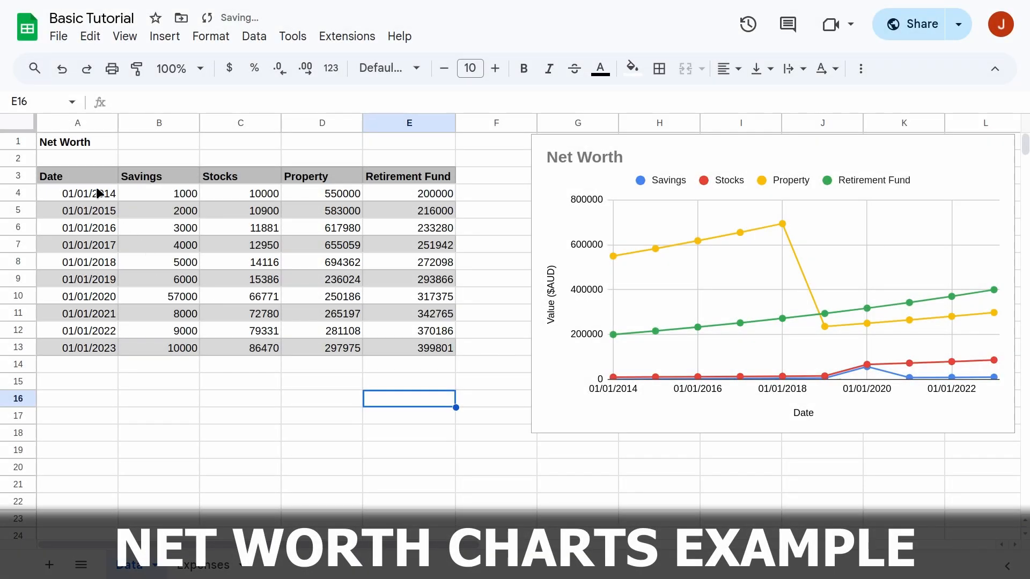
Copy the table's header row A3:E3 and paste it into row 15, starting at A15.
drag(86, 178, 460, 181)
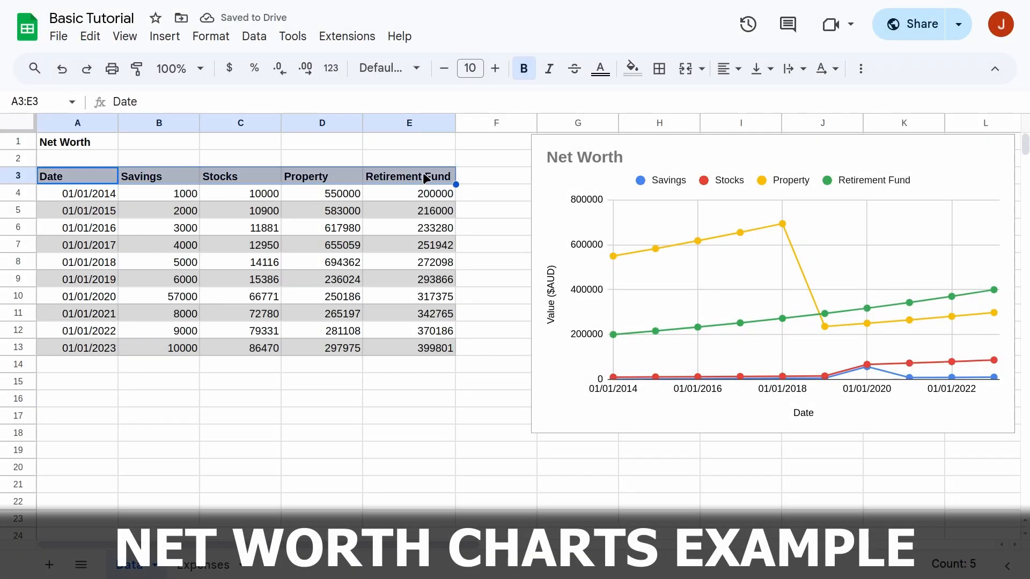
right_click(460, 180)
click(462, 108)
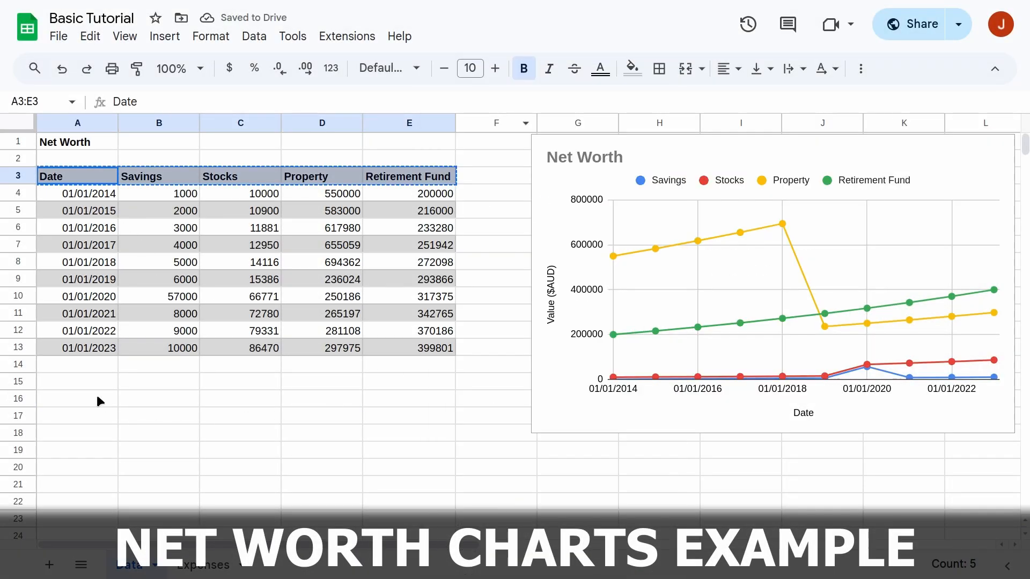
click(76, 381)
right_click(77, 381)
click(118, 133)
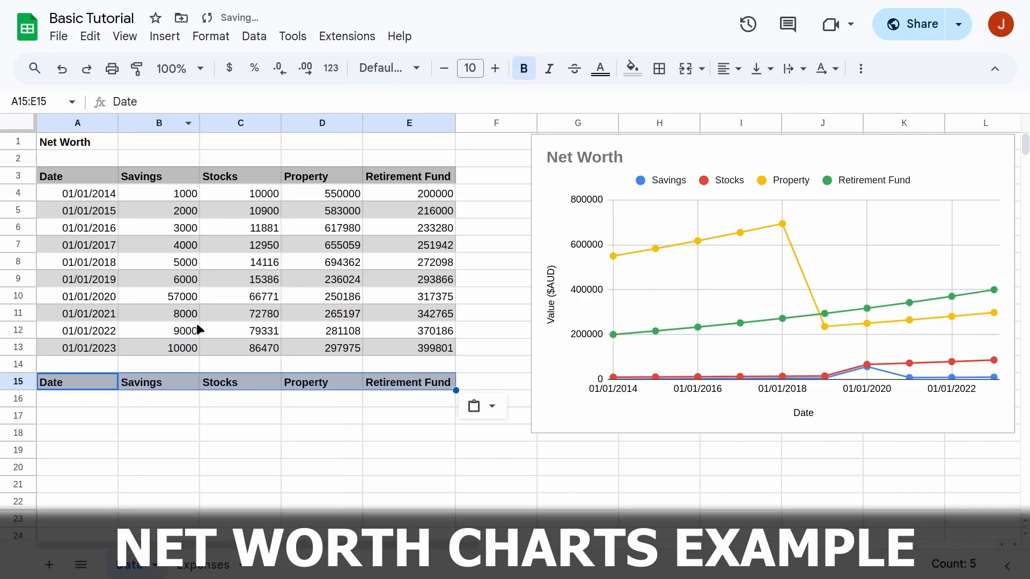
Enter the formula =A10 in A16 and fill it across to E16.
click(85, 397)
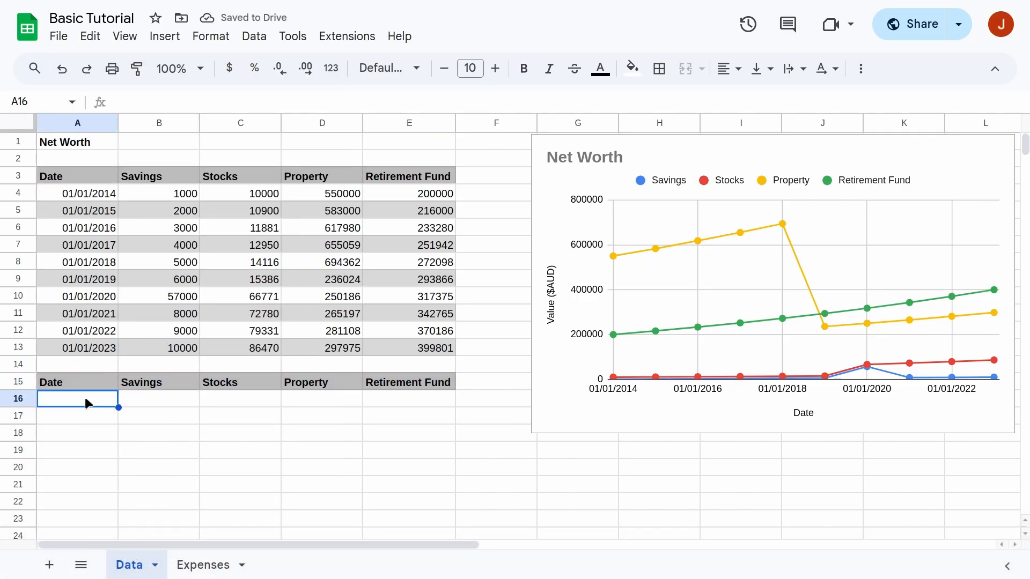
text(=)
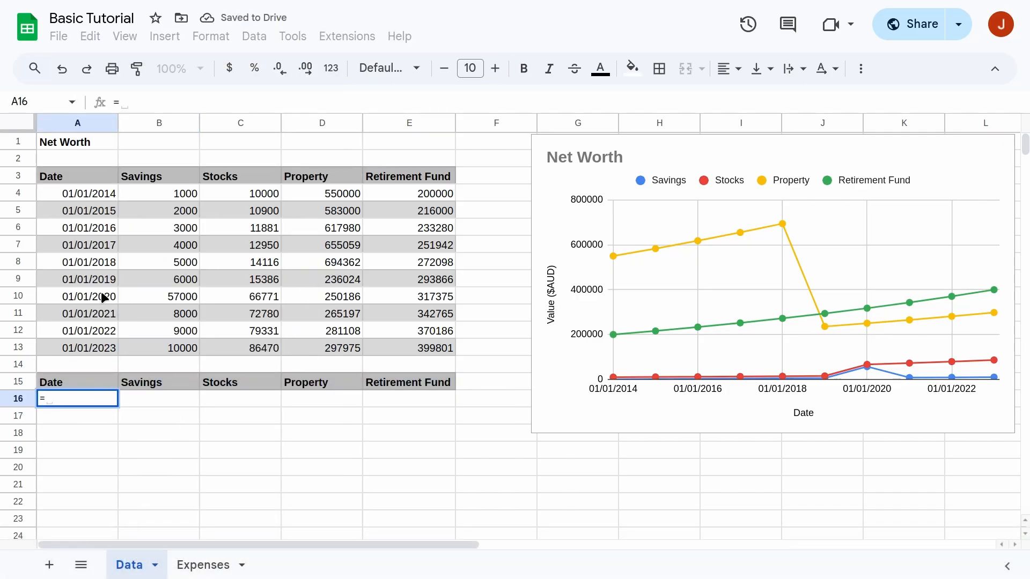
click(104, 298)
key(Return)
click(109, 401)
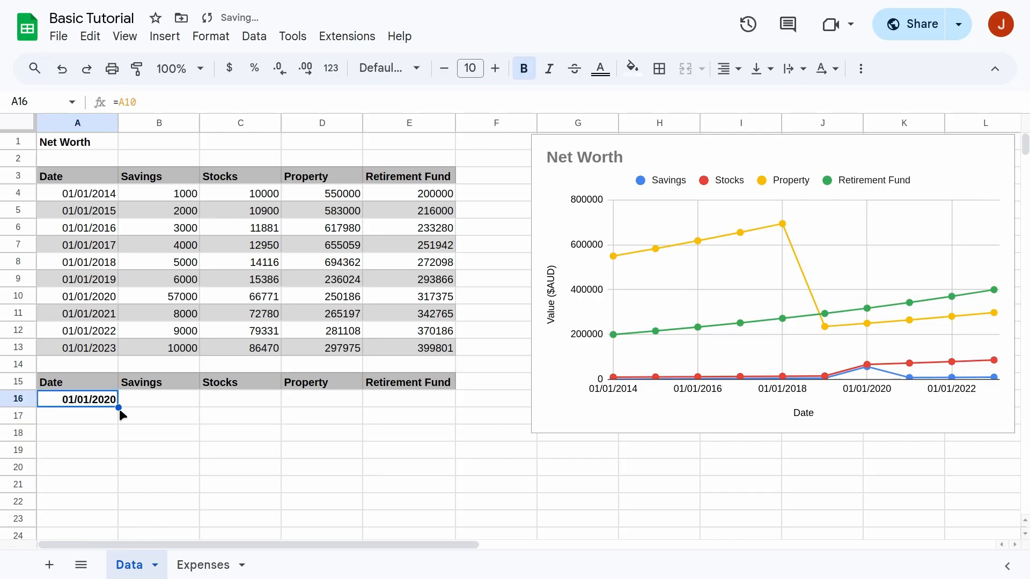
drag(119, 407, 402, 421)
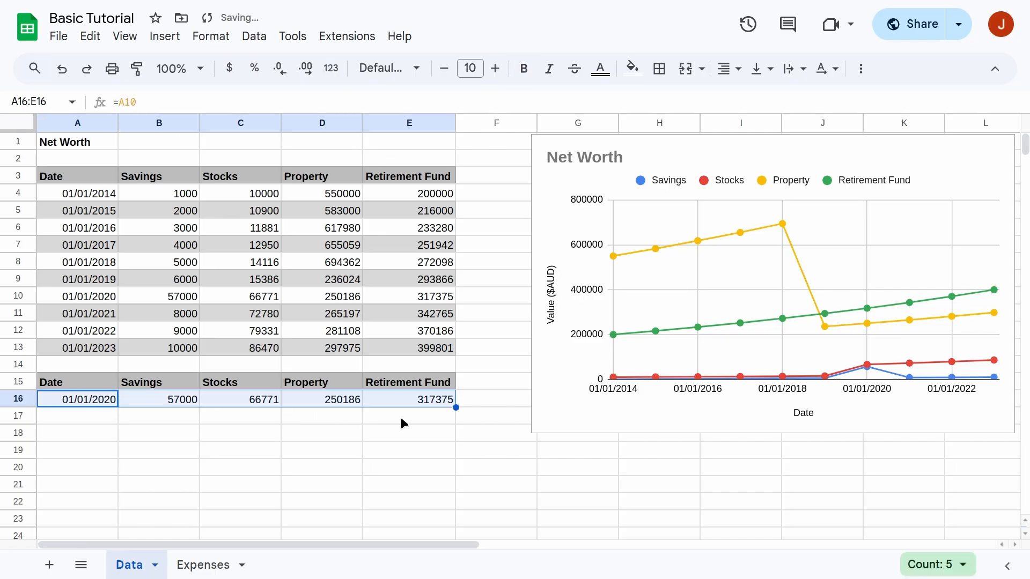
Insert a chart from the 2020 headers and values in B15:E16.
key(Down)
key(Up)
key(Up)
key(Right)
key(ctrl+shift+Right)
key(ctrl+shift+Down)
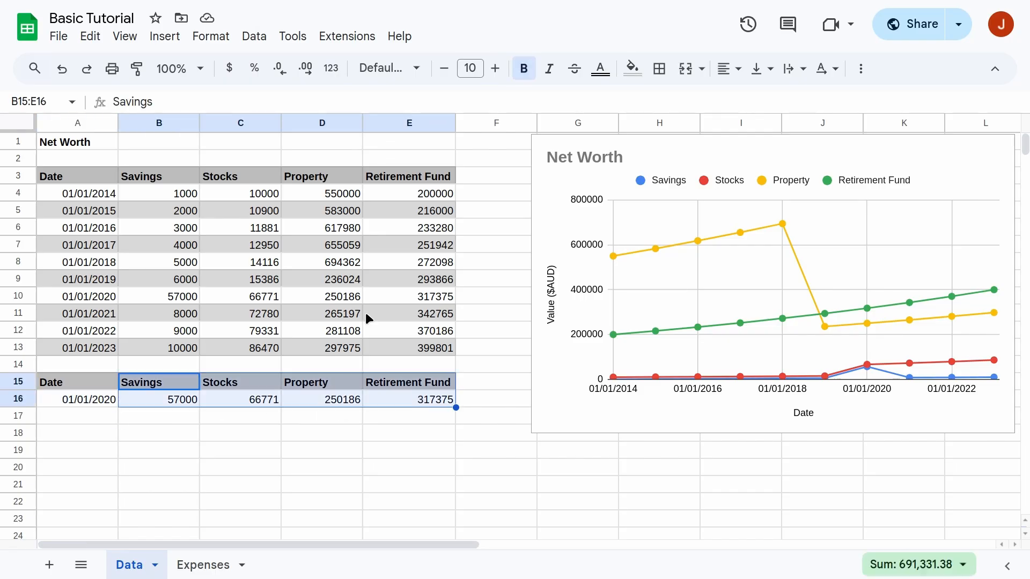
click(161, 36)
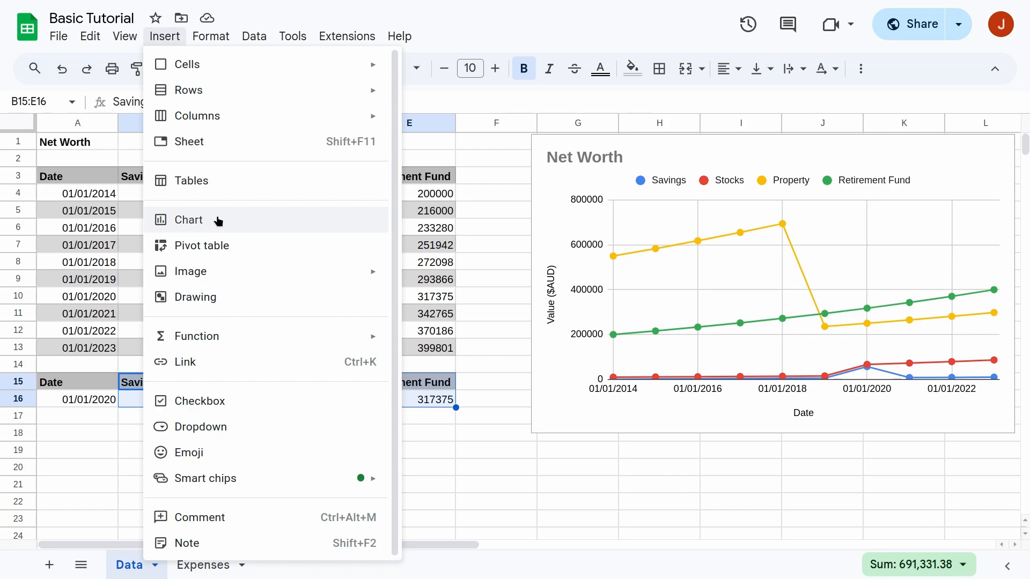
click(205, 222)
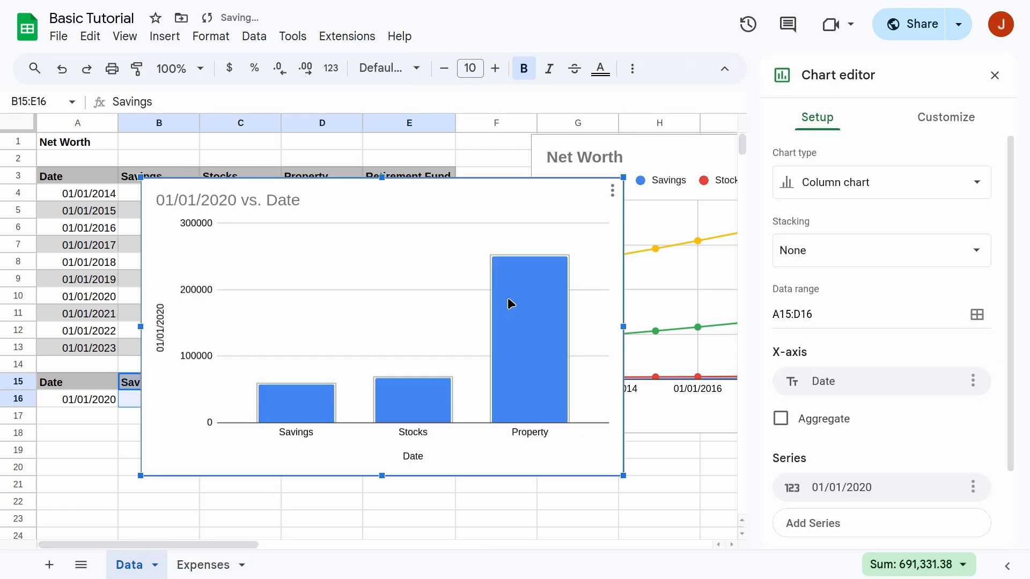
Change the new column chart to a pie chart and set its data range to A15:E16.
click(911, 183)
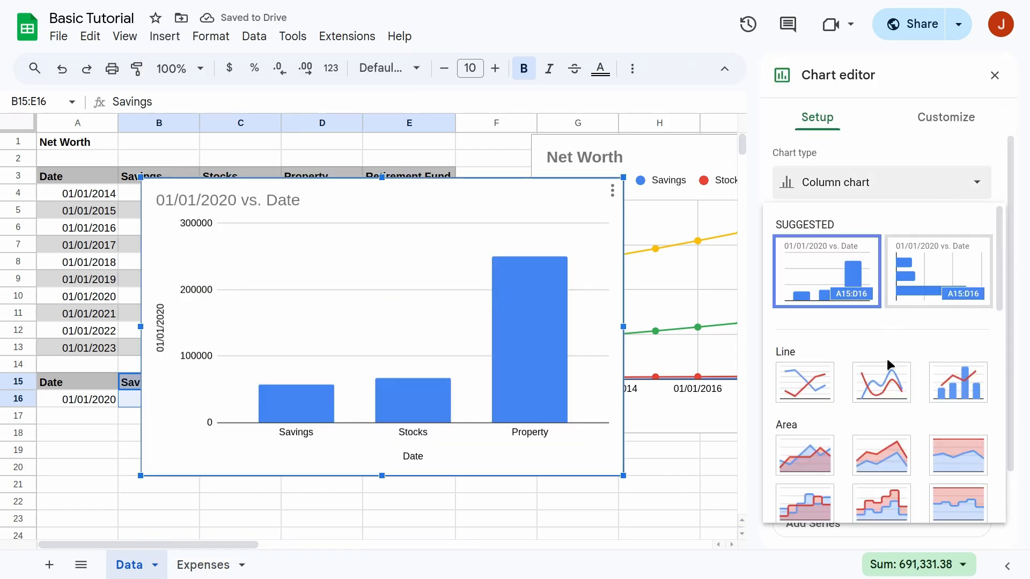
scroll(888, 365, down, 5)
click(803, 398)
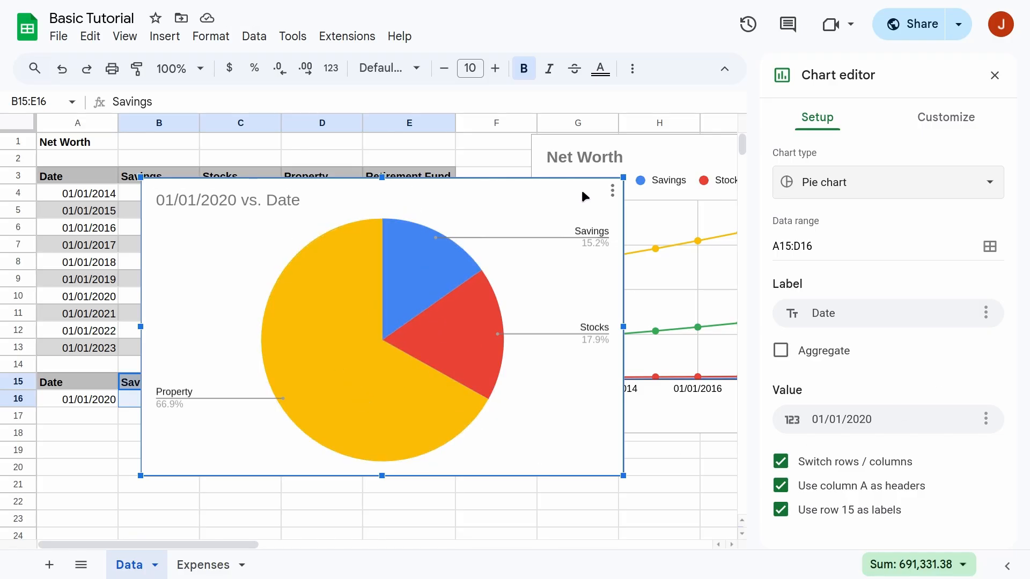
drag(510, 229, 484, 206)
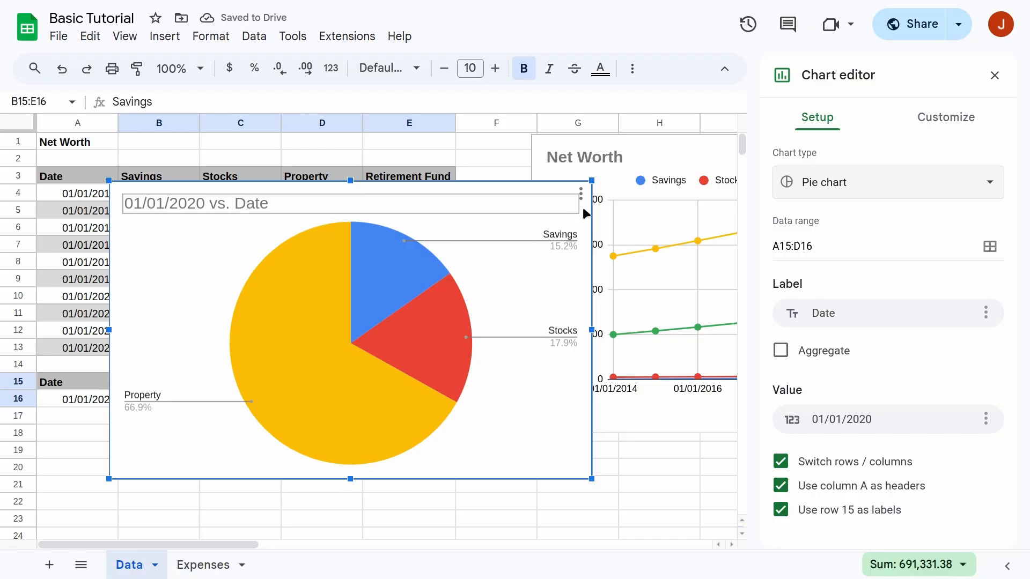
click(794, 246)
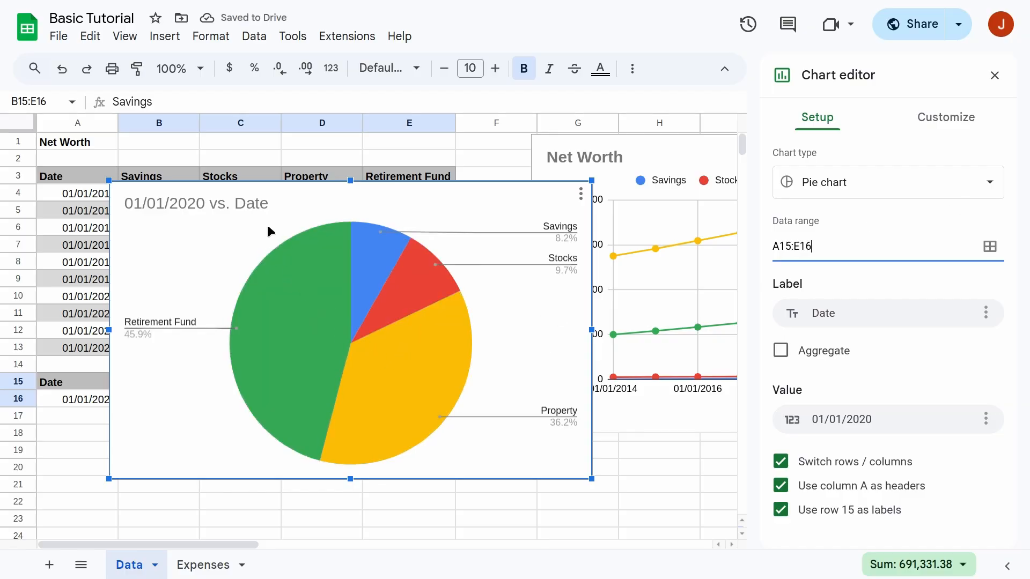
Change the pie chart's title to "Net Worth Snapshot 2020".
click(234, 205)
click(236, 204)
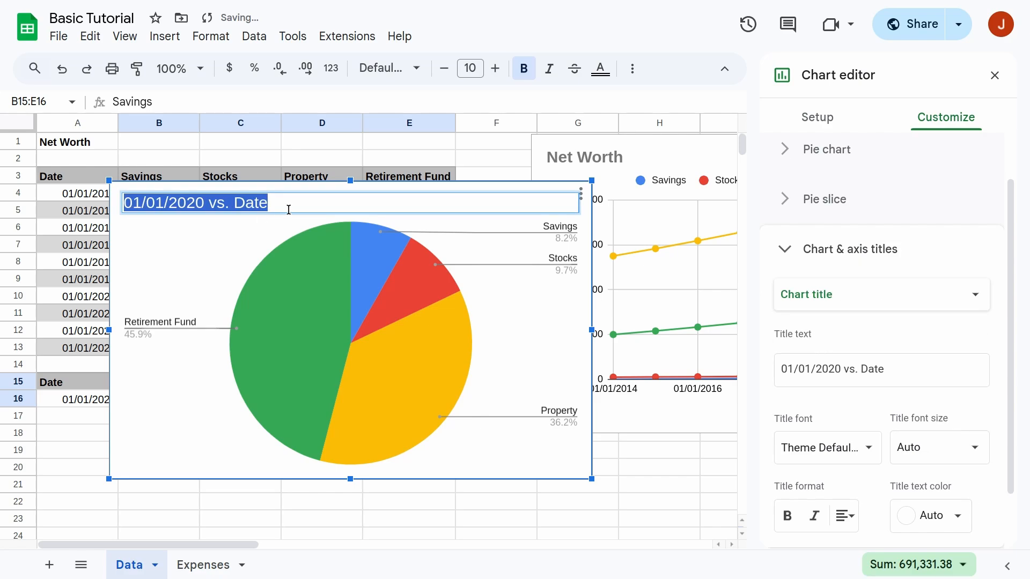
text(Net Wor)
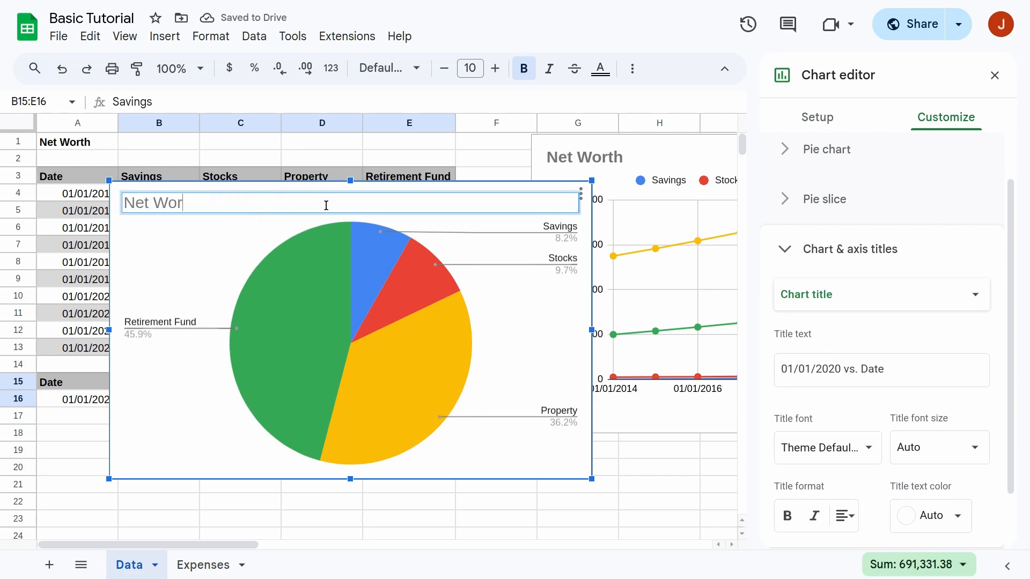
text(th Snapshpo)
key(BackSpace)
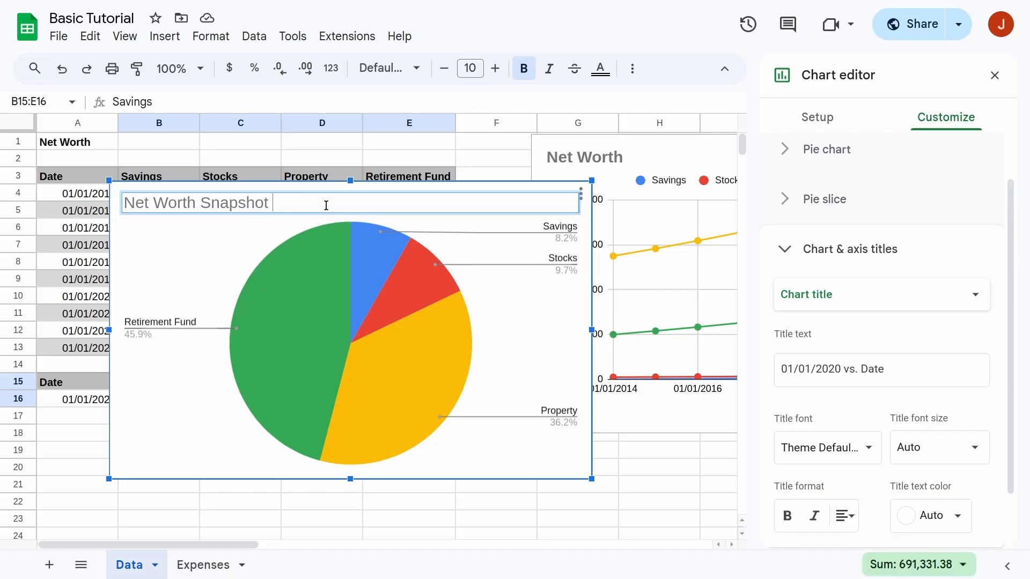
text(2020)
key(Return)
click(497, 159)
Narrow the pie chart to end at column E, and move and enlarge the line chart to span columns F to L.
click(565, 321)
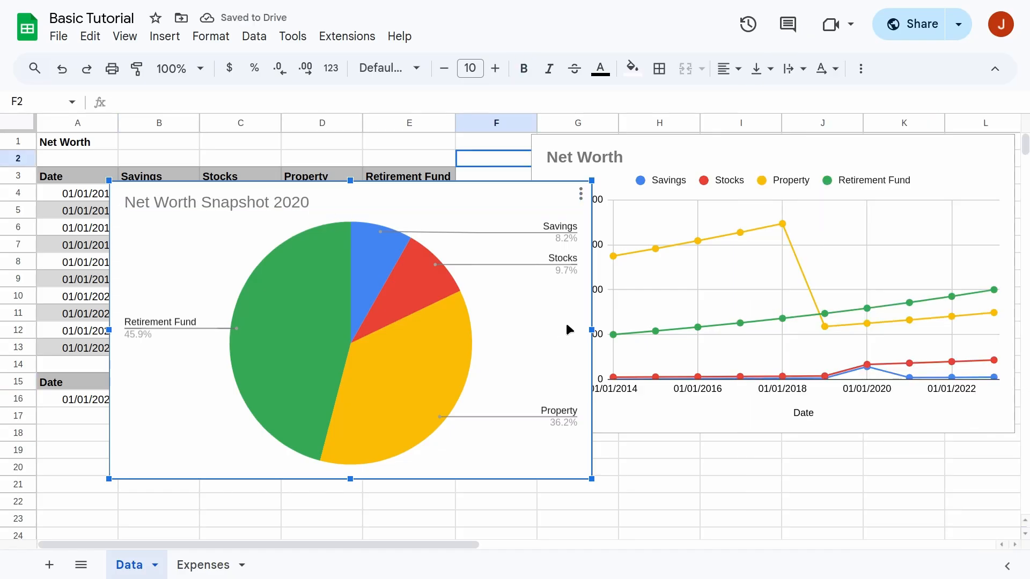
drag(591, 329, 455, 356)
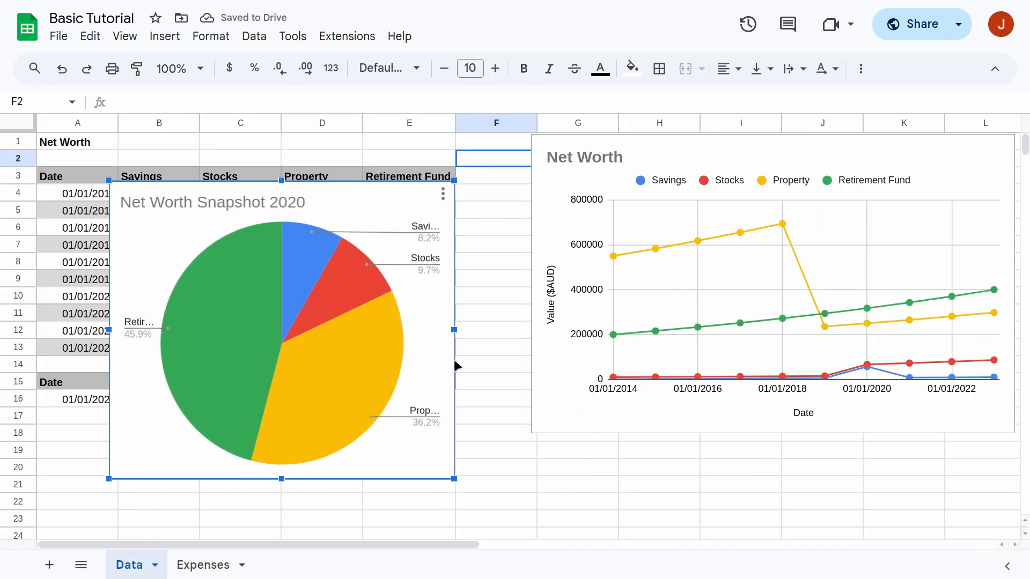
drag(646, 157, 576, 157)
drag(938, 429, 1011, 427)
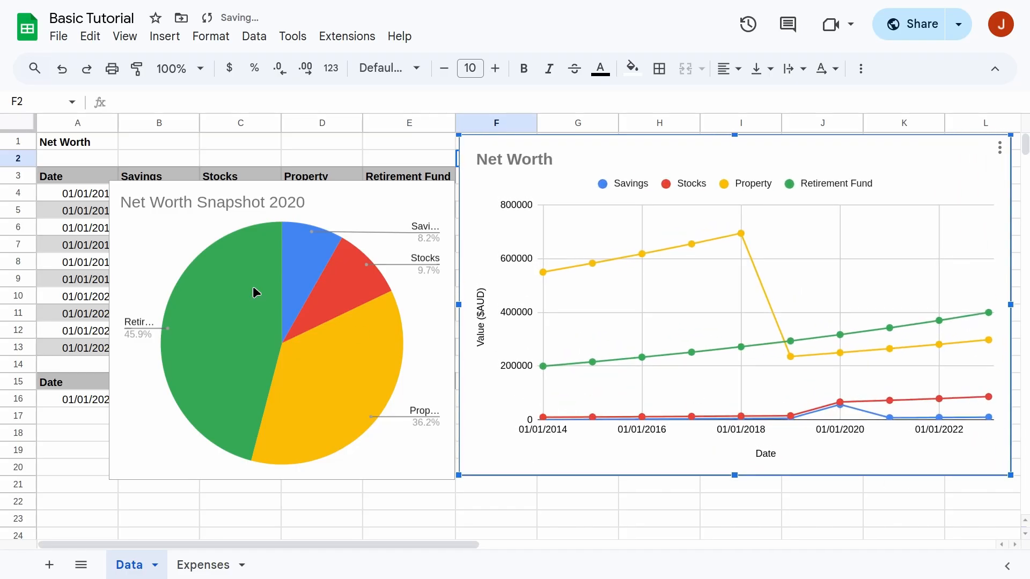
Move the pie chart off the table and place it over the Net Worth line chart.
click(117, 190)
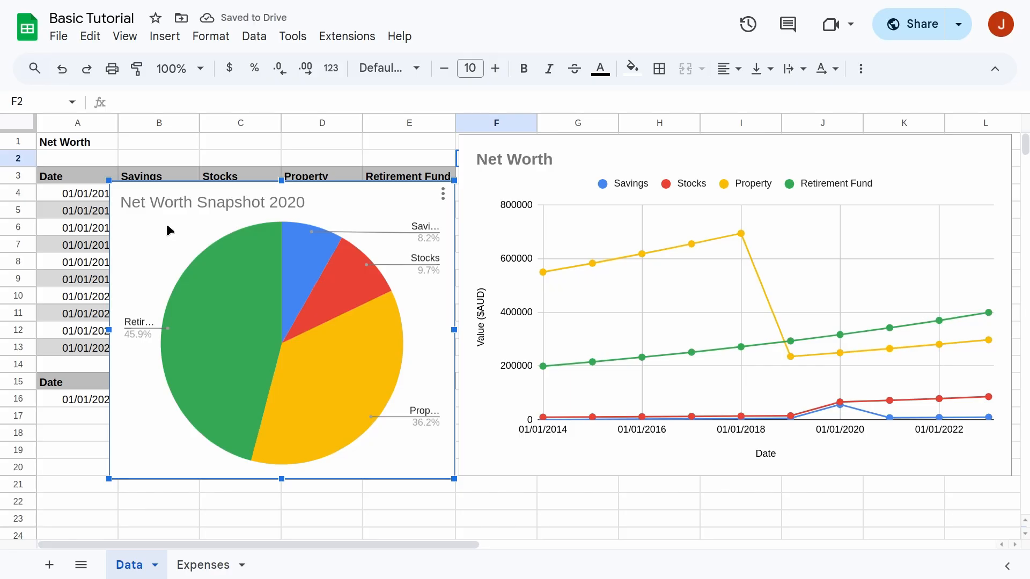
mouse_move(141, 244)
mouse_down()
mouse_move(126, 258)
mouse_move(143, 236)
mouse_up()
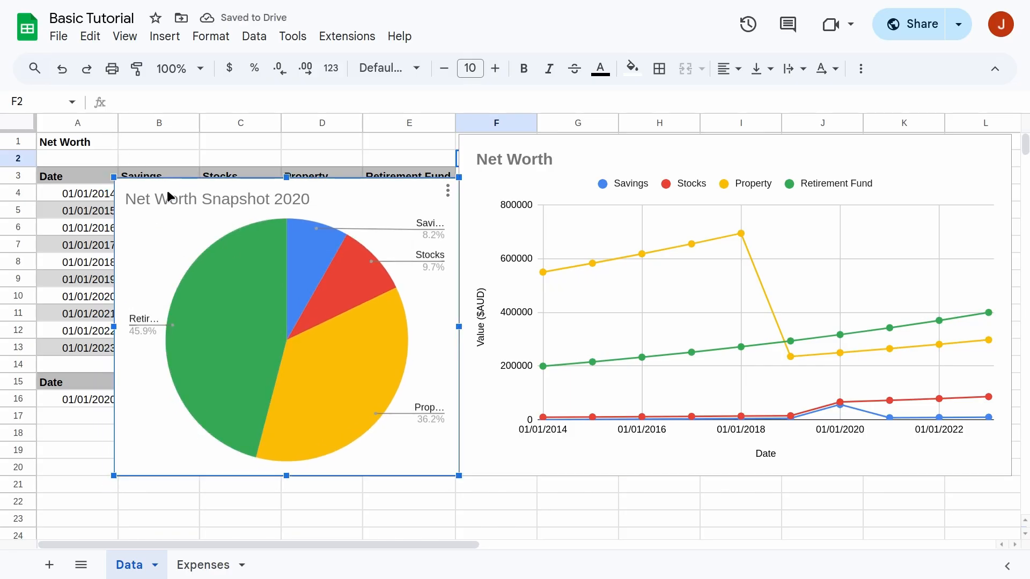
drag(166, 190, 589, 203)
Set the font size of columns A to E to 8 and narrow the columns to fit the table values.
drag(403, 123, 80, 122)
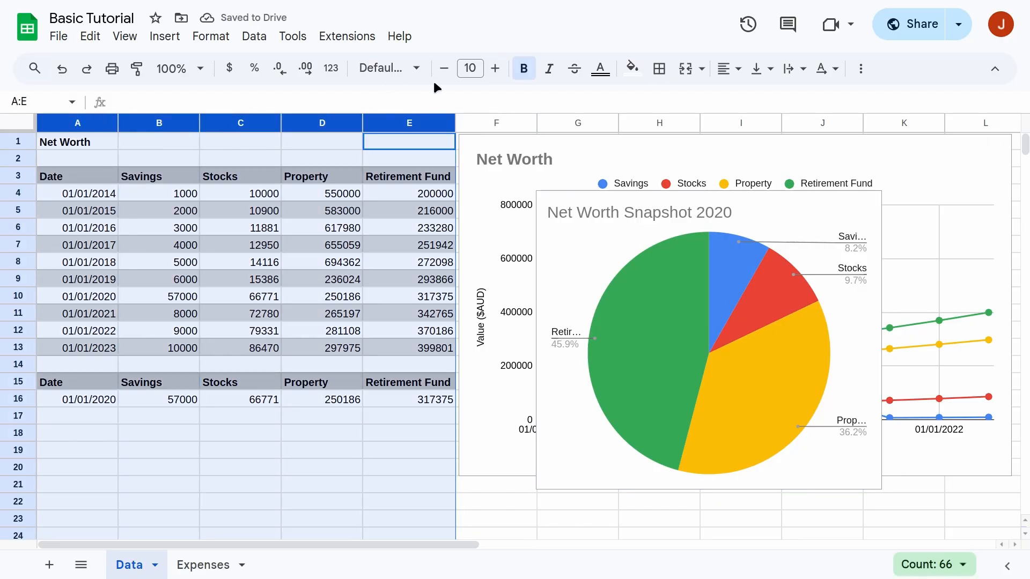
click(444, 69)
click(445, 68)
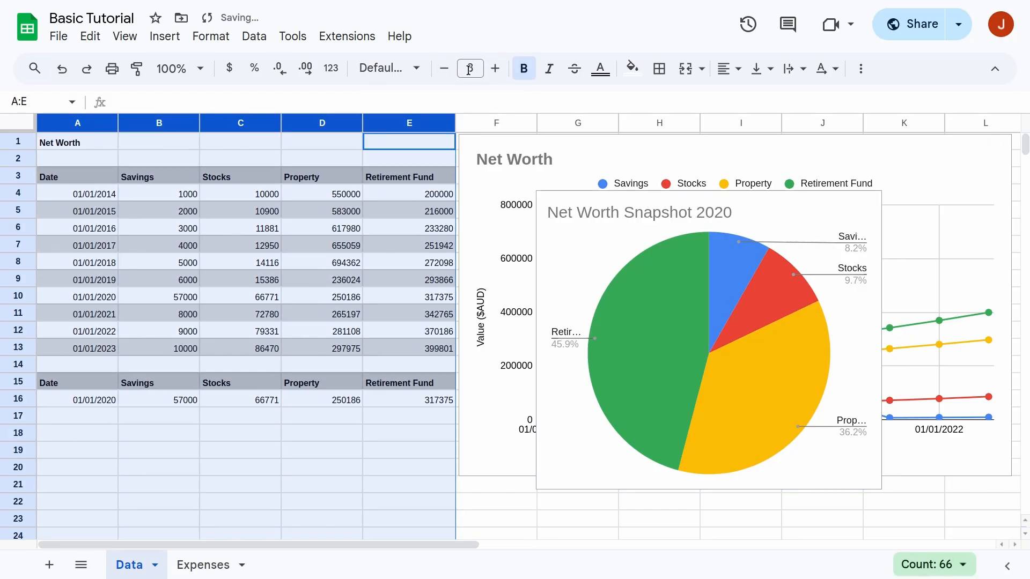
drag(363, 122, 329, 123)
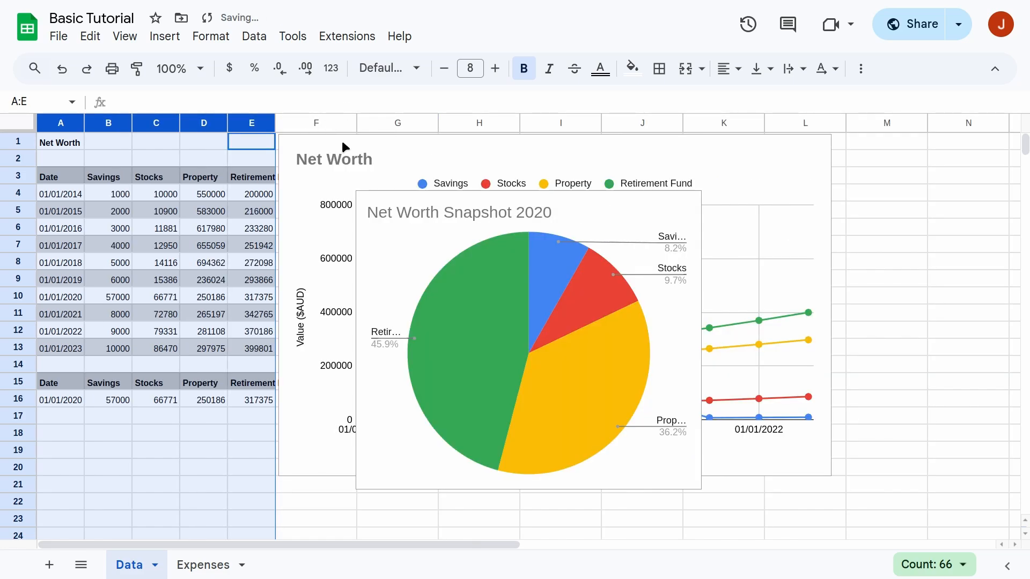
Bring the Net Worth line chart to the front and resize it to span columns F to J, down to about row 13.
click(799, 219)
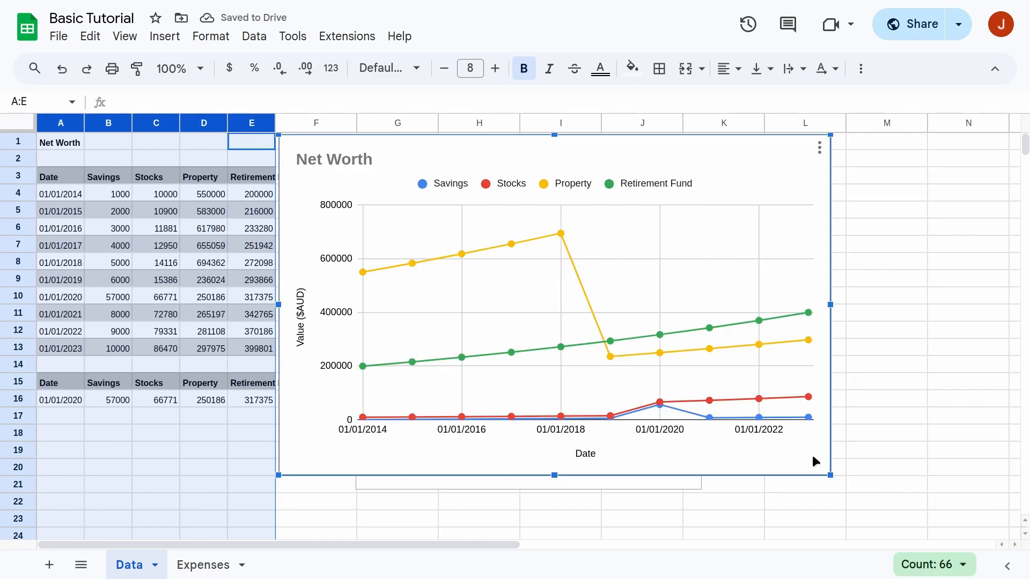
drag(829, 474, 970, 362)
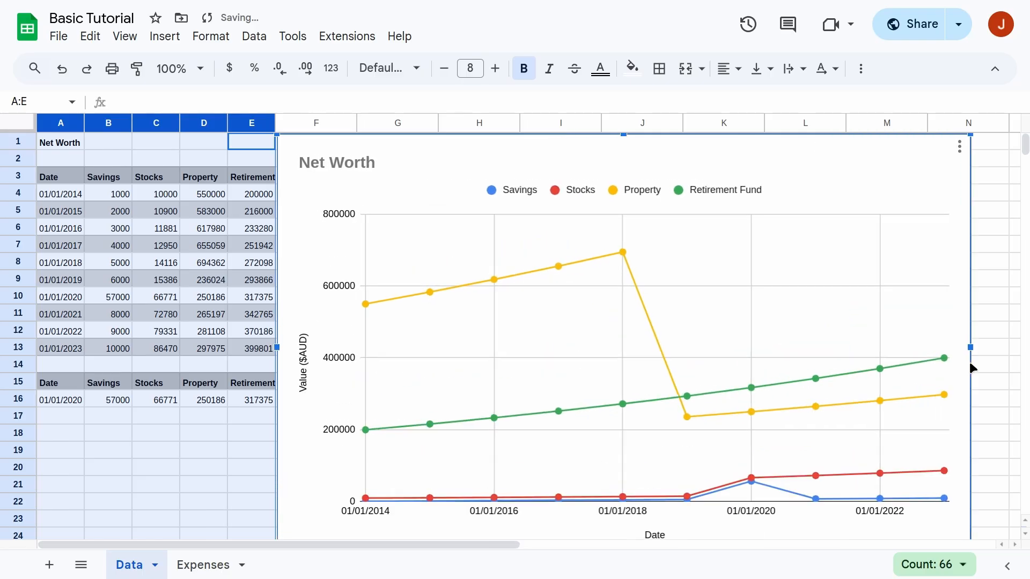
key(ctrl+z)
key(ctrl+z)
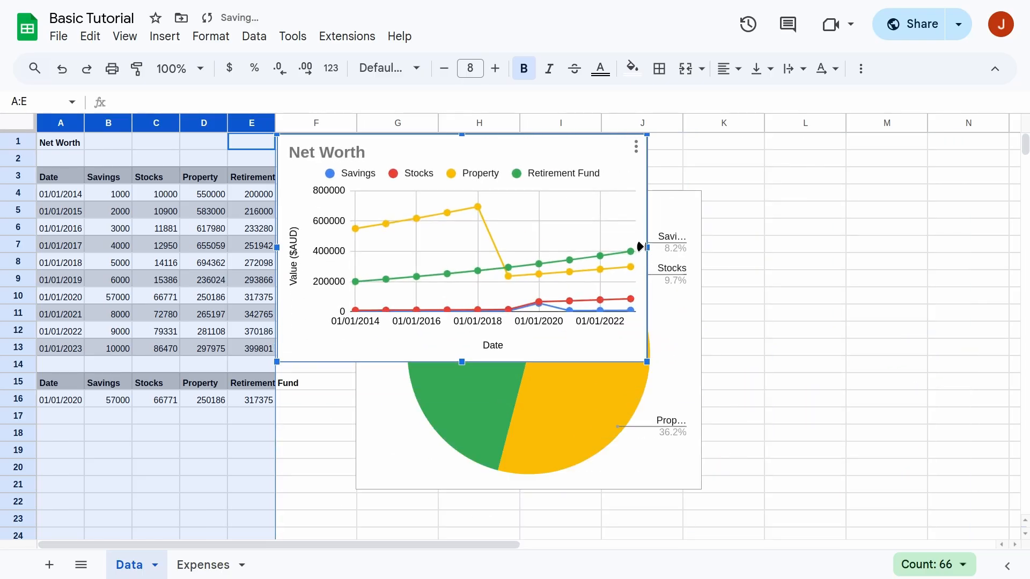
drag(640, 246, 677, 246)
Move the pie chart beside the line chart, starting at column K, and extend the line chart's height to match it.
click(647, 379)
drag(647, 379, 939, 333)
click(476, 356)
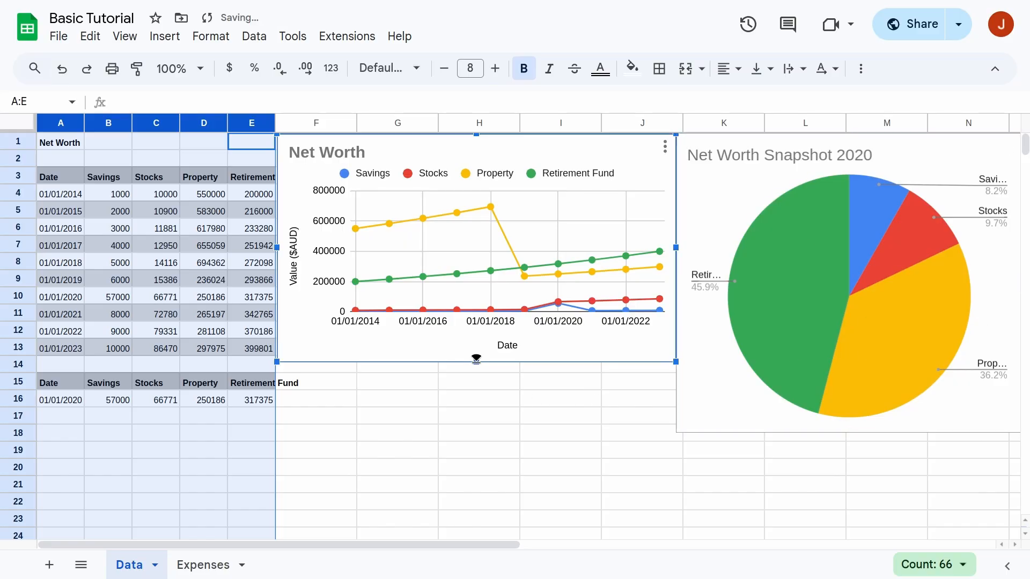
drag(477, 358, 454, 433)
click(642, 501)
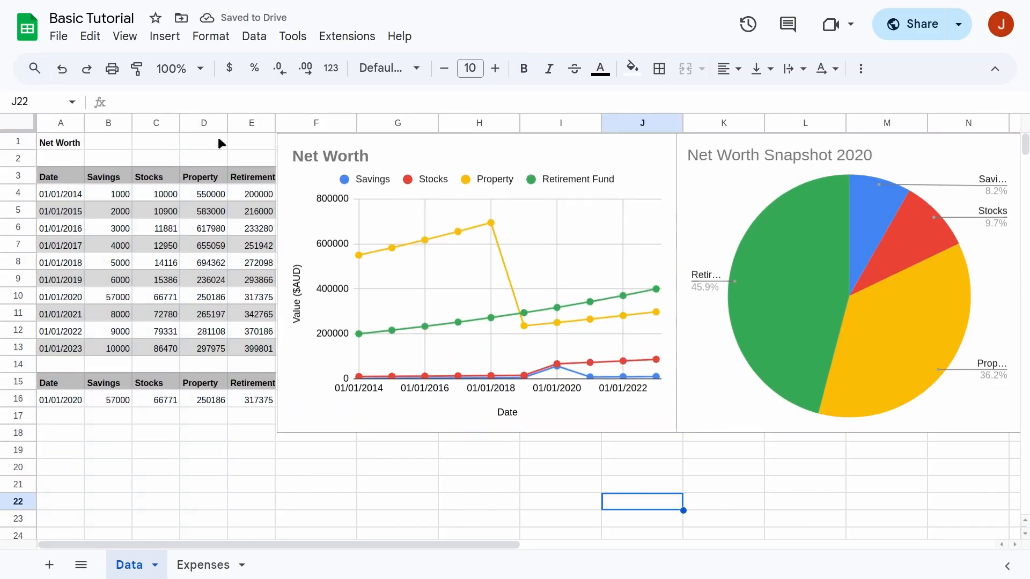
Set the font size of the "Net Worth" heading in A1 to 11.
click(51, 150)
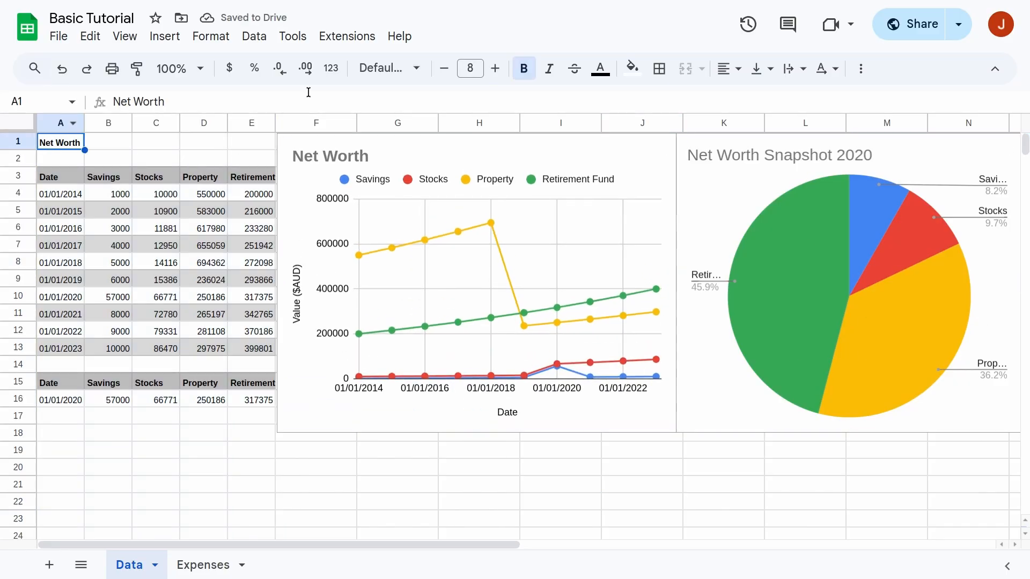
click(495, 72)
click(495, 71)
click(495, 71)
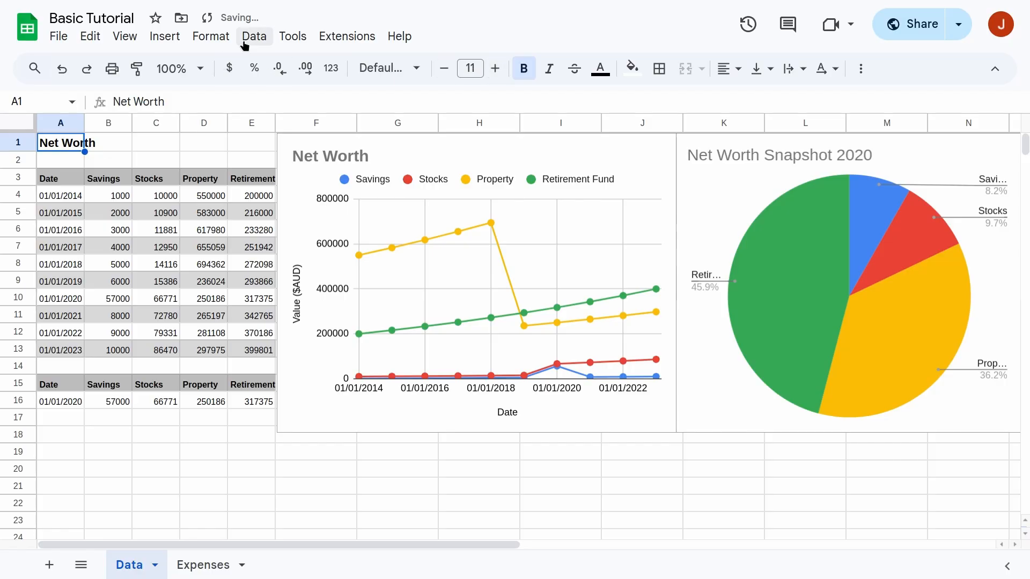
Turn off the gridlines on the Data sheet.
click(164, 36)
mouse_move(134, 42)
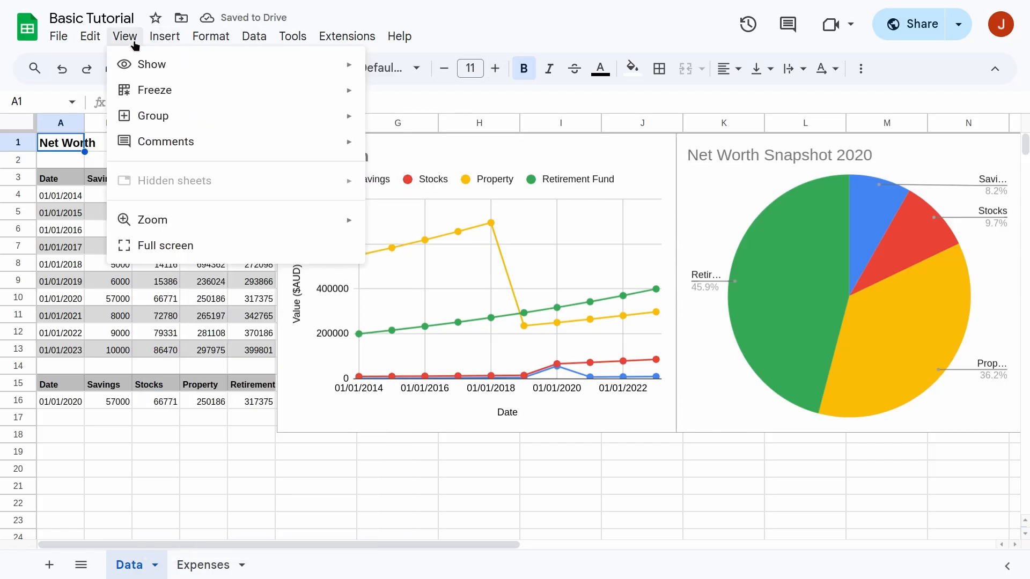
mouse_move(183, 67)
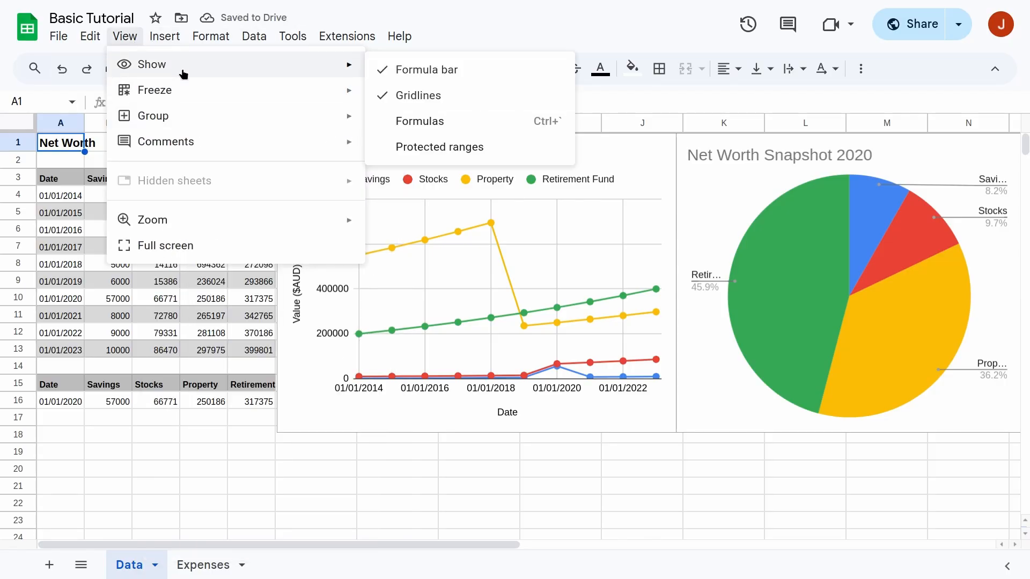
click(453, 97)
Move the snapshot table in A15:E16 down one row and enter the heading "Snapshot" in A15.
click(69, 385)
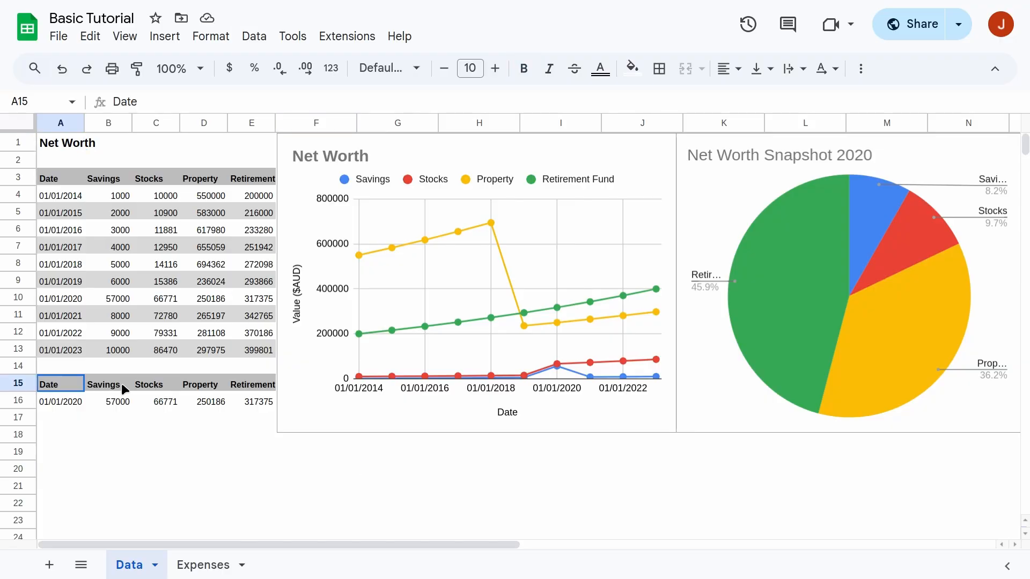
drag(122, 384, 248, 399)
key(ctrl+x)
key(Down)
key(ctrl+v)
key(Up)
text(Snapsh)
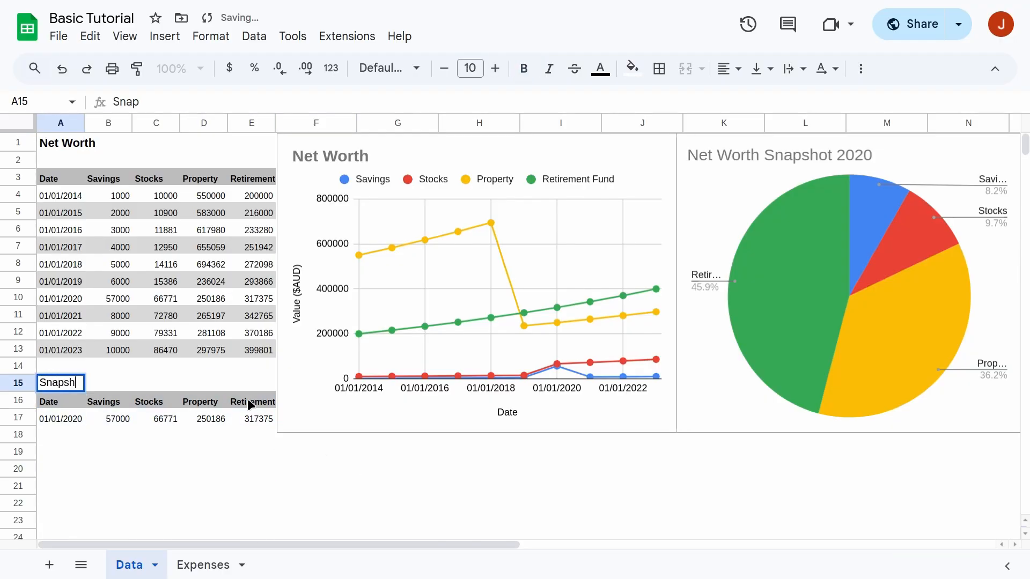
text(ot)
key(Return)
click(316, 503)
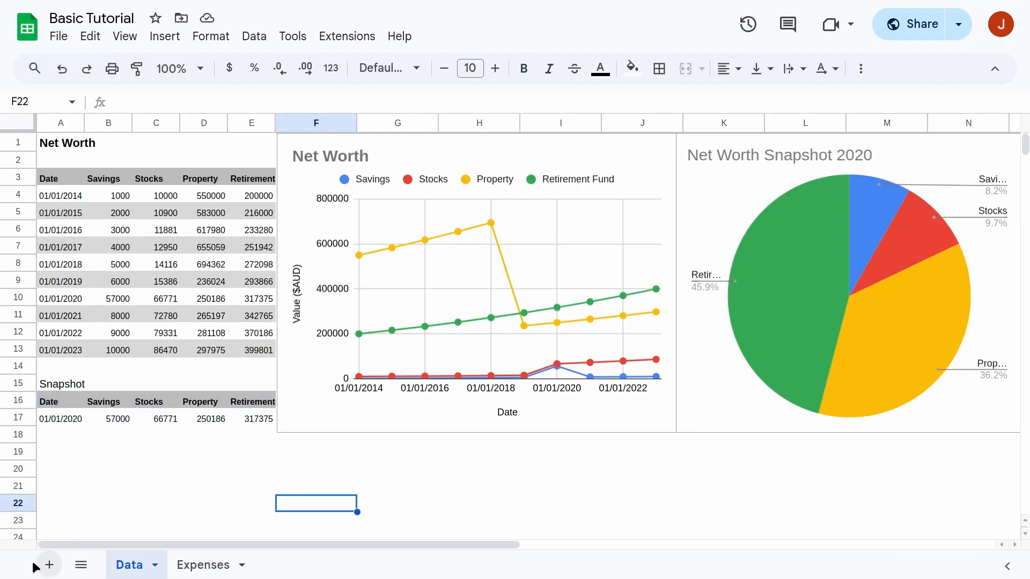
Copy the Net Worth line chart from the Data sheet onto a new sheet and enlarge it to span columns A to G.
click(49, 564)
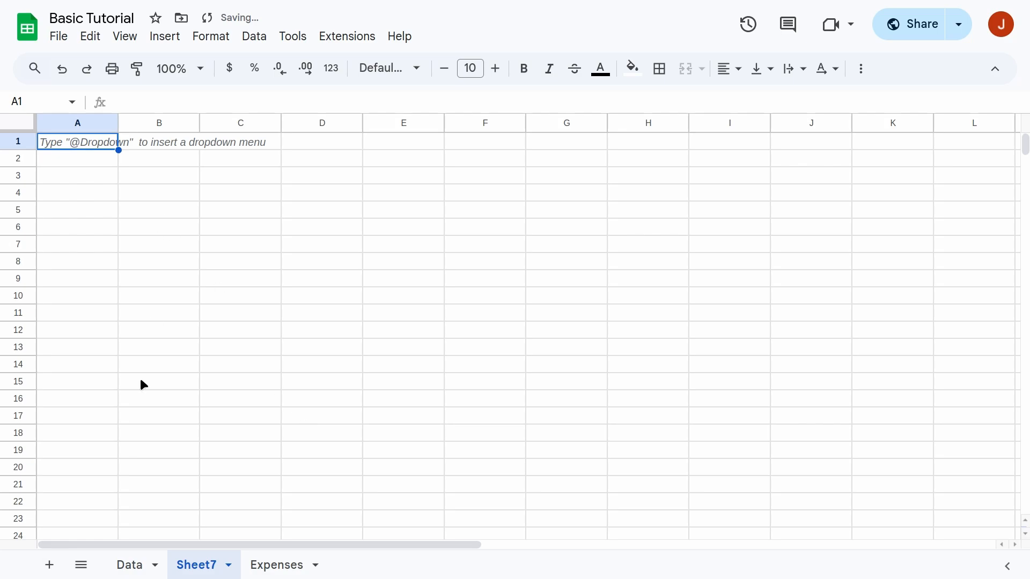
click(131, 566)
right_click(436, 156)
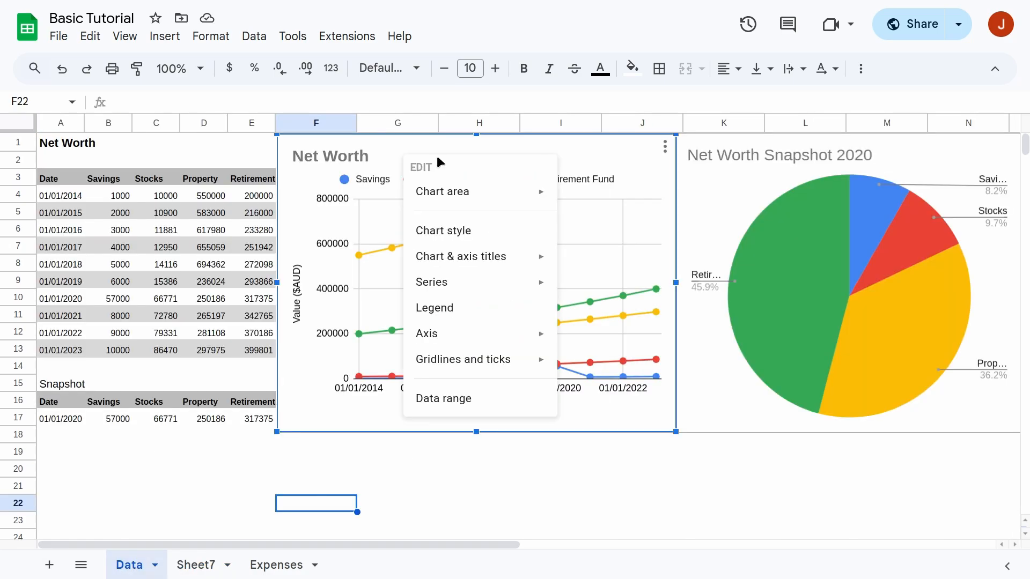
click(583, 151)
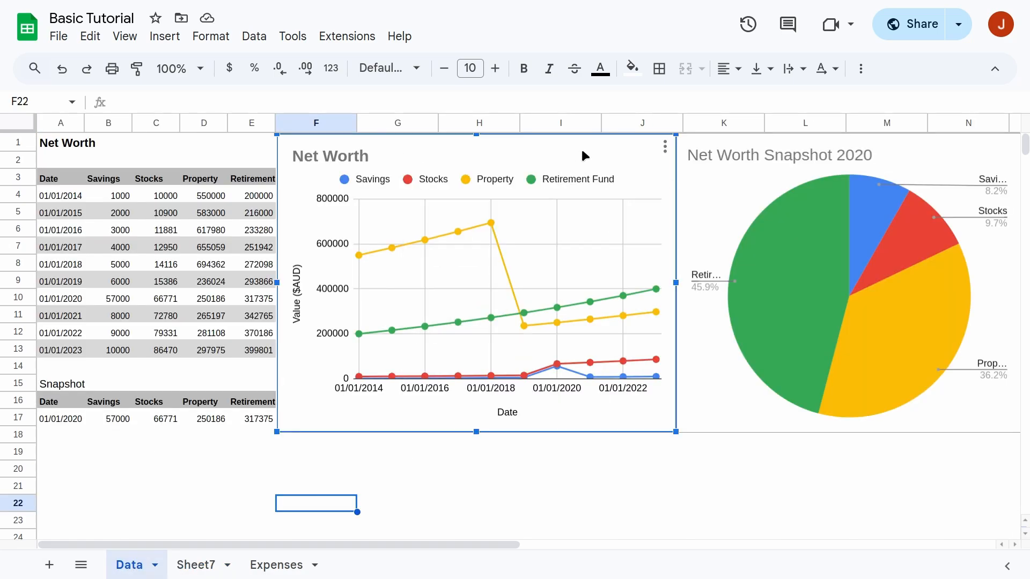
key(Escape)
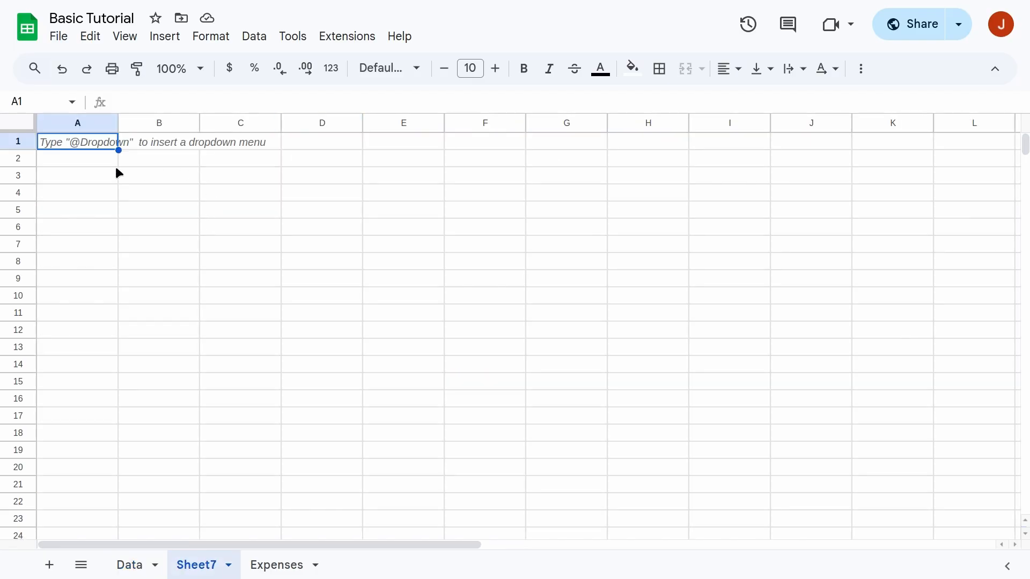
key(ctrl+v)
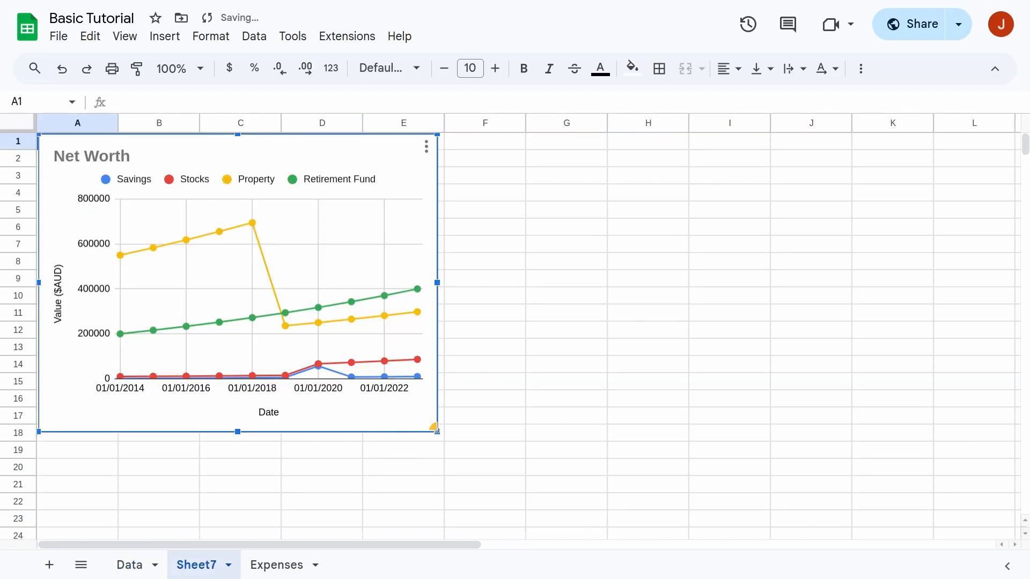
drag(435, 429, 589, 510)
click(668, 283)
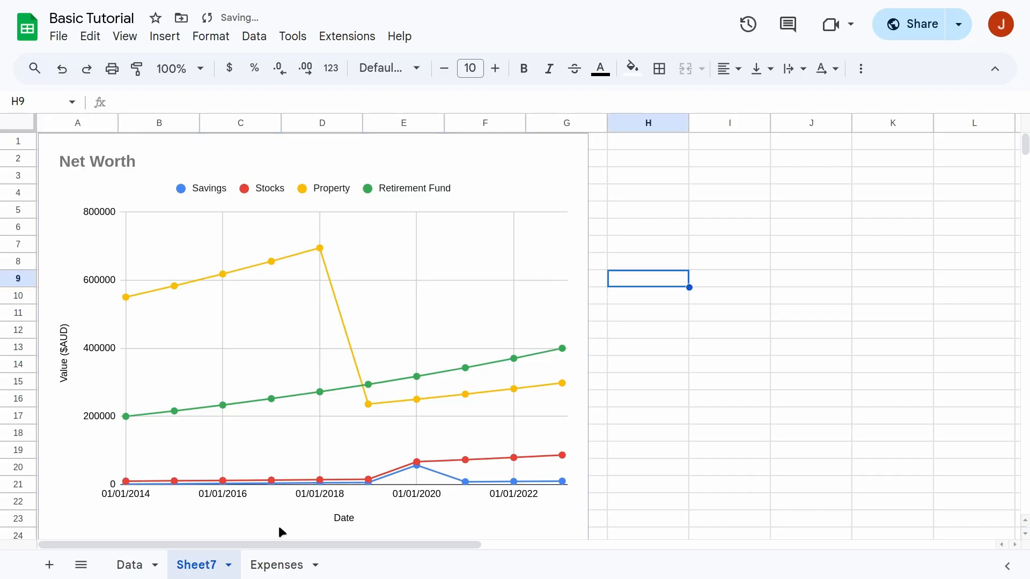
Rename the sheet holding the copied line chart as "Net Worth Line Chart".
double_click(208, 565)
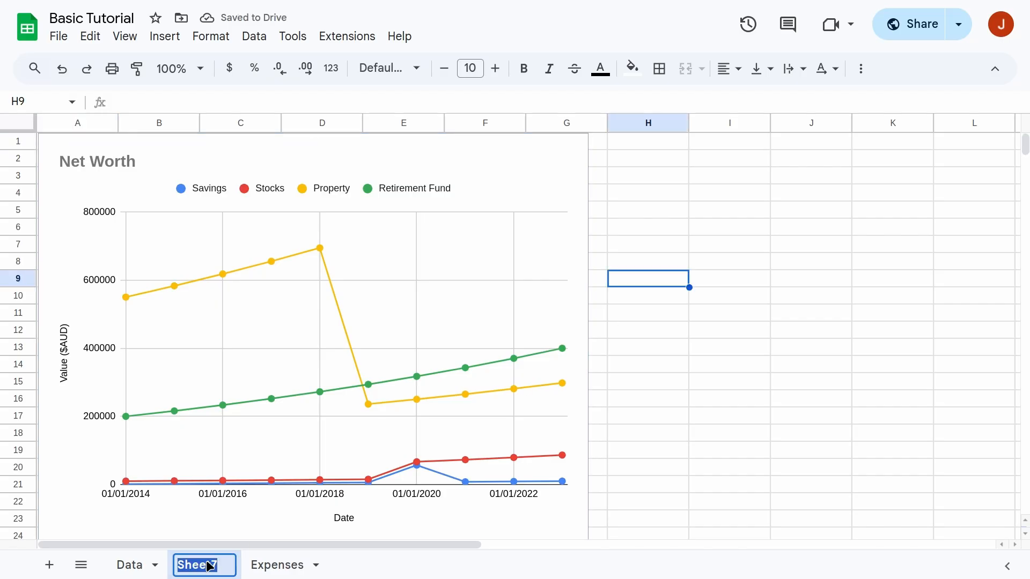
text(Net Worth Line Cha)
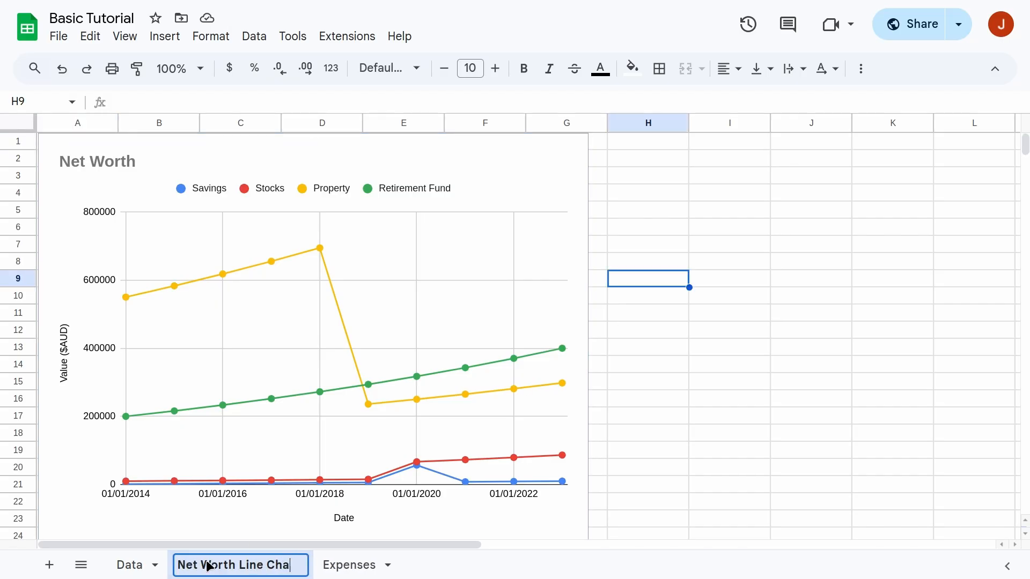
text(rt)
key(Return)
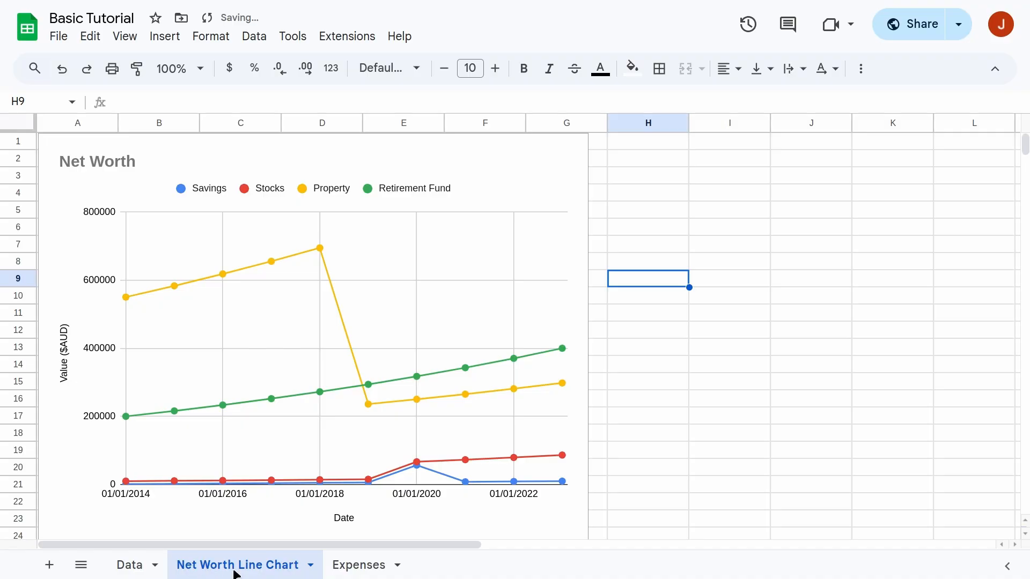
Add another sheet and name it "Net Worth Snapshot Pie Chart".
click(49, 565)
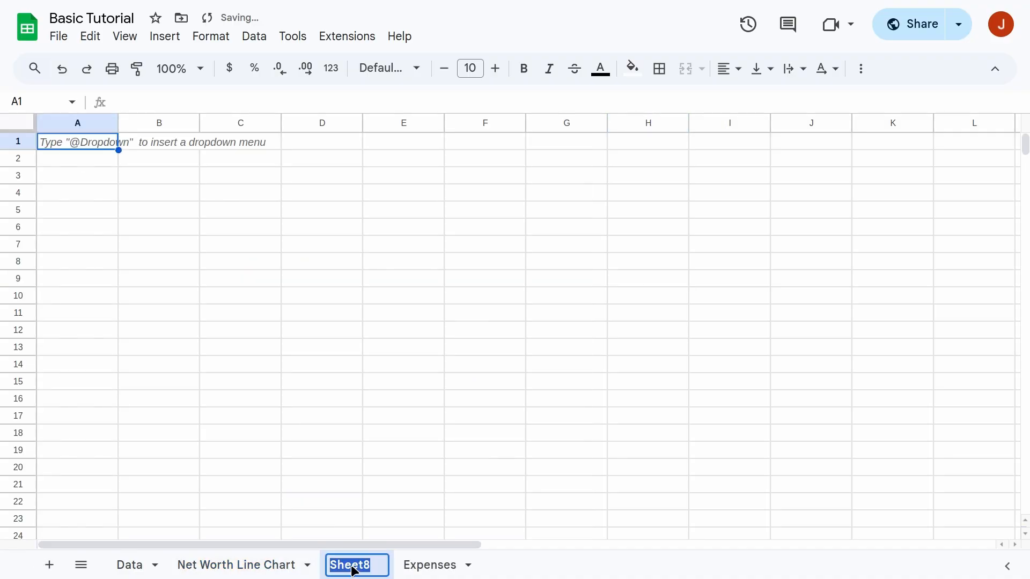
text(Net Worth Snap)
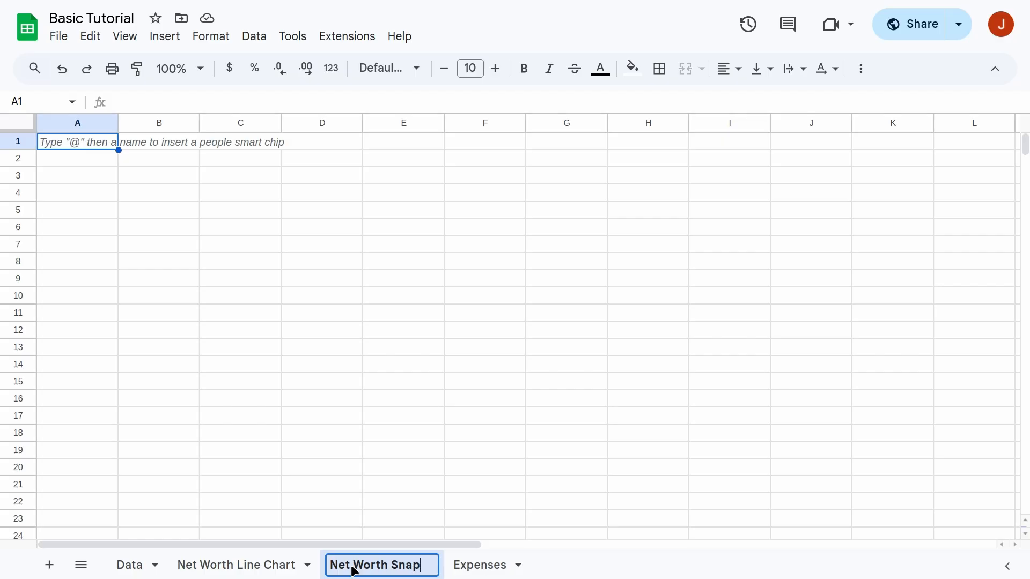
text(shot Pie Chart)
key(Return)
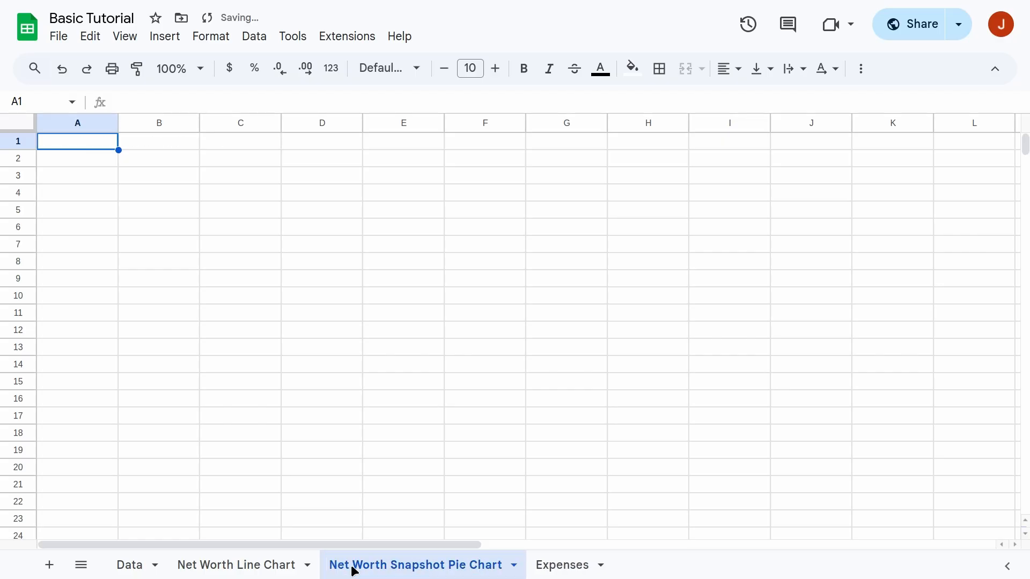
Copy the Net Worth Snapshot 2020 pie chart from the Data sheet onto the Net Worth Snapshot Pie Chart sheet.
click(138, 568)
click(701, 204)
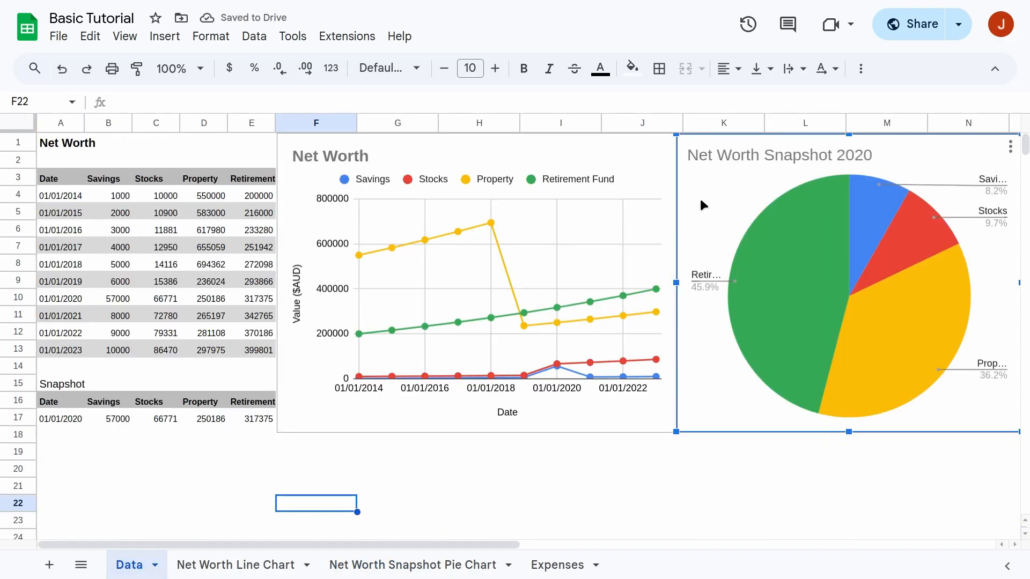
right_click(700, 196)
click(706, 183)
click(402, 565)
key(ctrl+v)
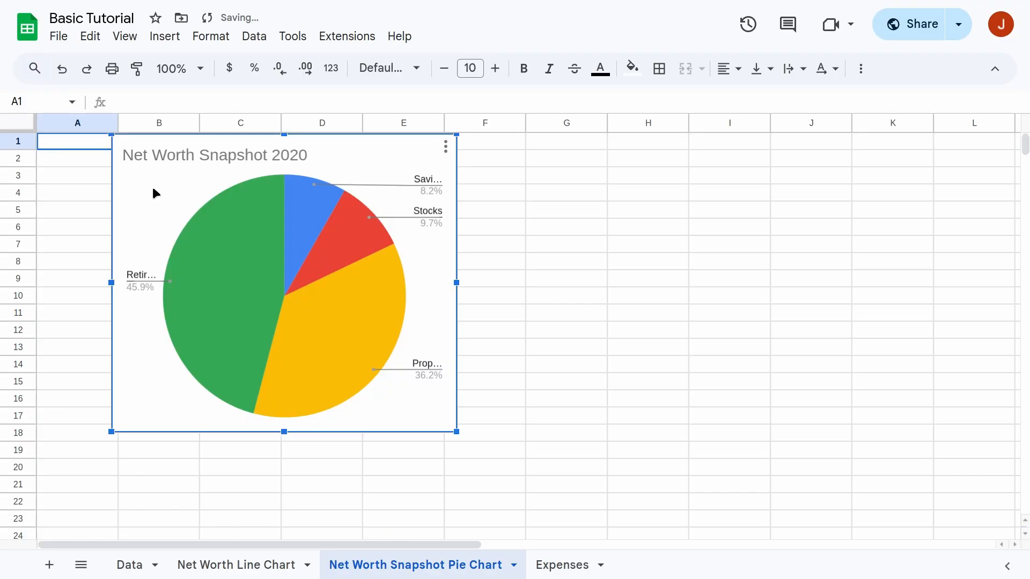
Move the copied pie chart to cell A1 and enlarge it to span columns A to F, down to about row 23.
drag(154, 192, 73, 186)
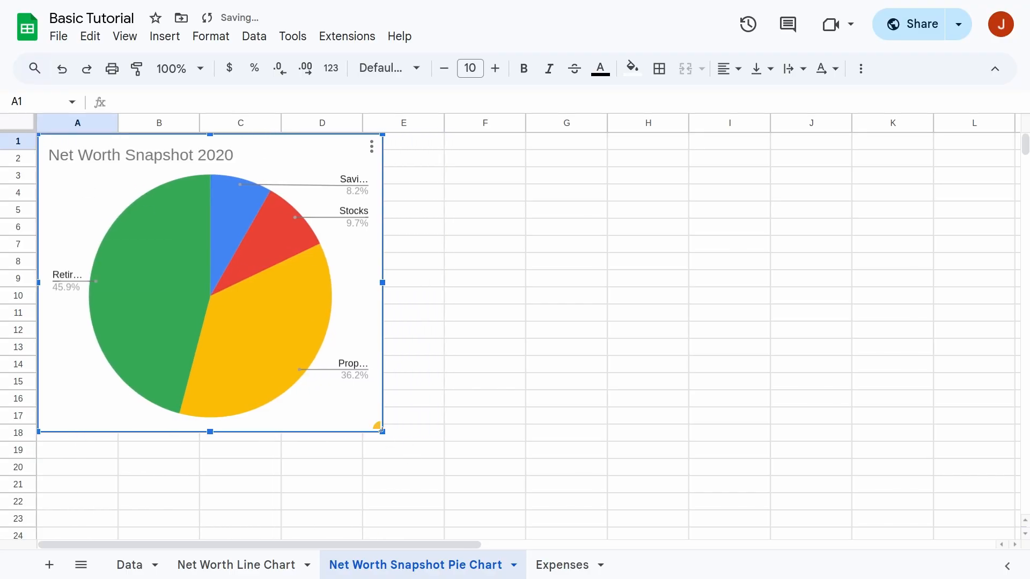
drag(382, 431, 519, 536)
drag(513, 482, 500, 467)
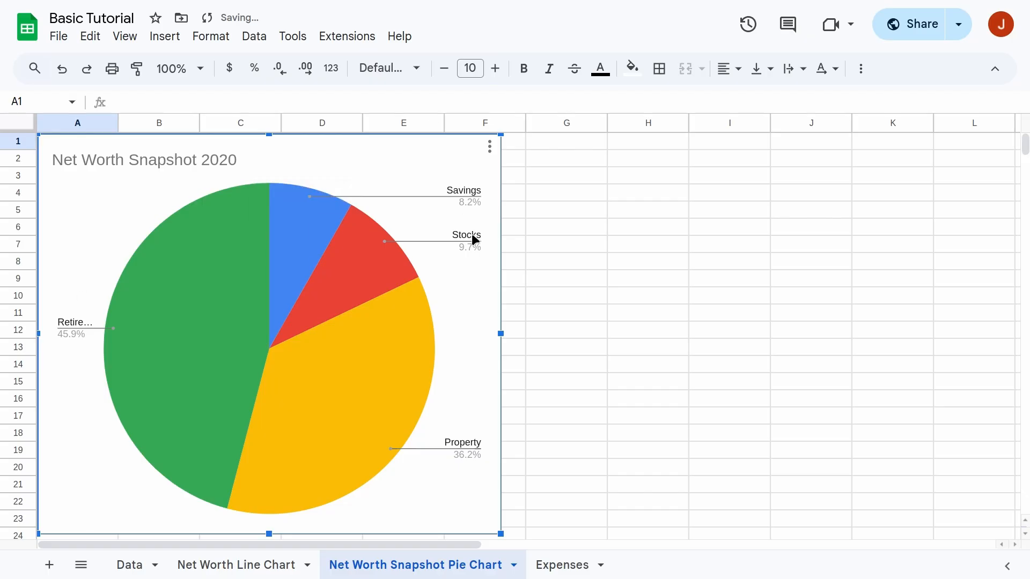
On the Data sheet, wrap the existing B10 reference in the Savings snapshot cell B17 in a VLOOKUP function.
click(128, 566)
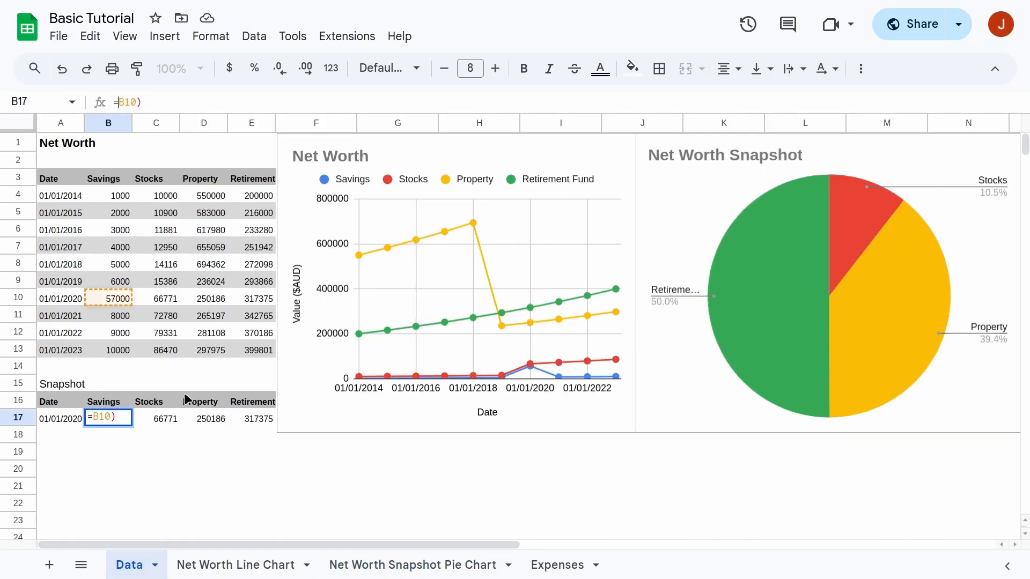
text(vl)
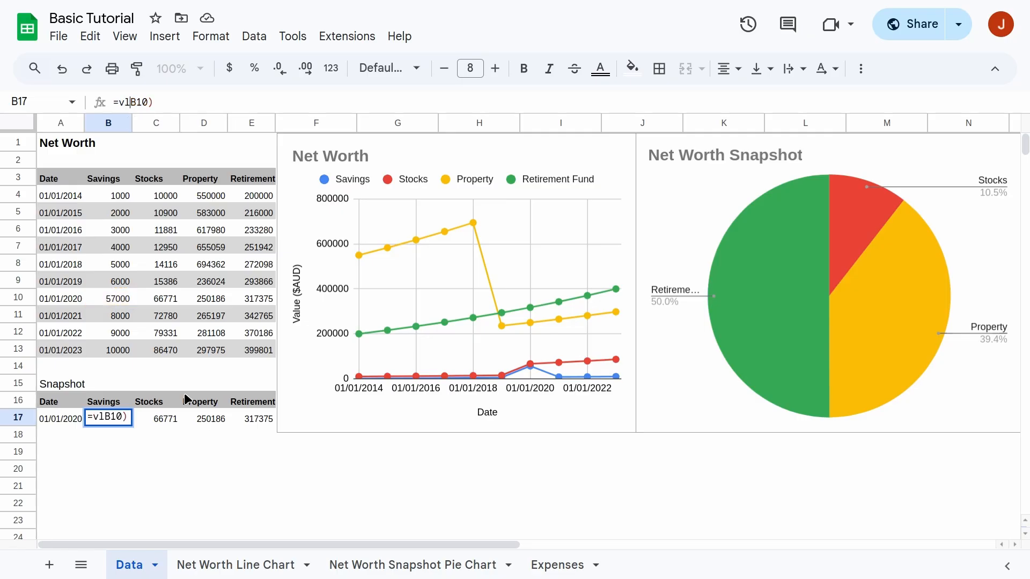
text(ookup)
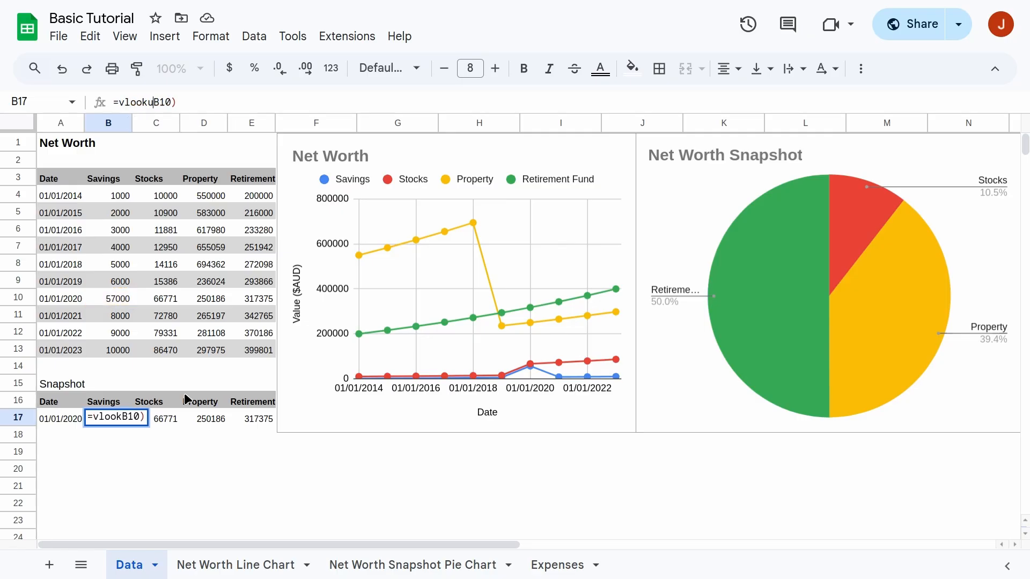
text(()
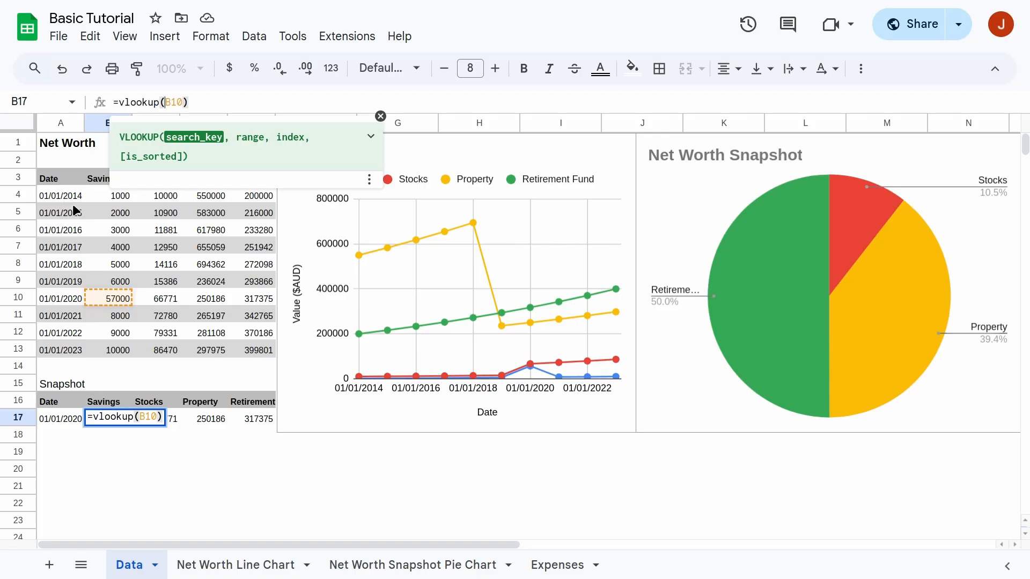
click(68, 417)
key(Right)
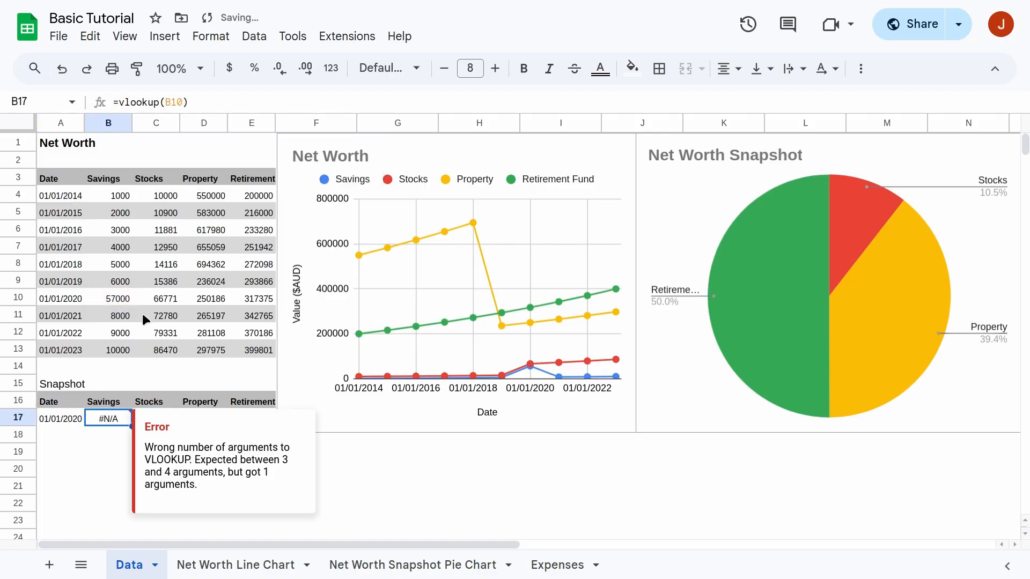
click(165, 102)
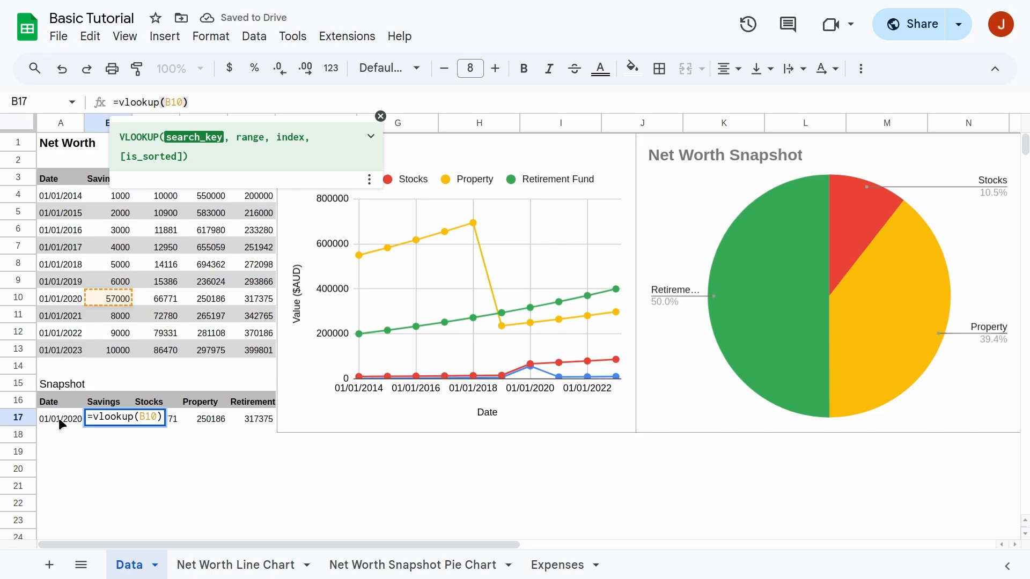
Fill the snapshot date cell A17 with yellow.
click(61, 424)
click(631, 68)
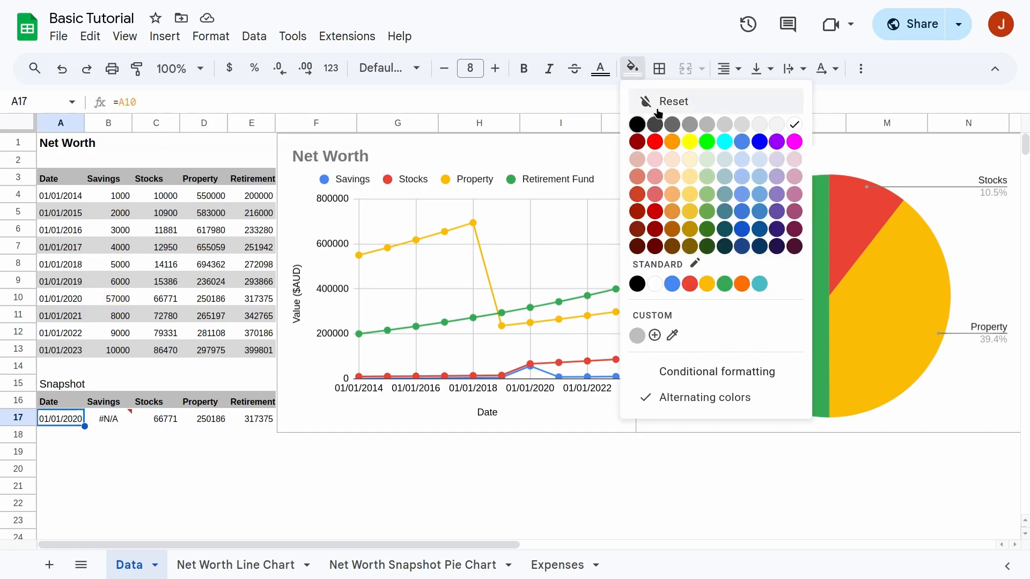
click(690, 141)
In B17's VLOOKUP, enter A17 as the search key and the net worth data A4:E13 as the range.
key(Right)
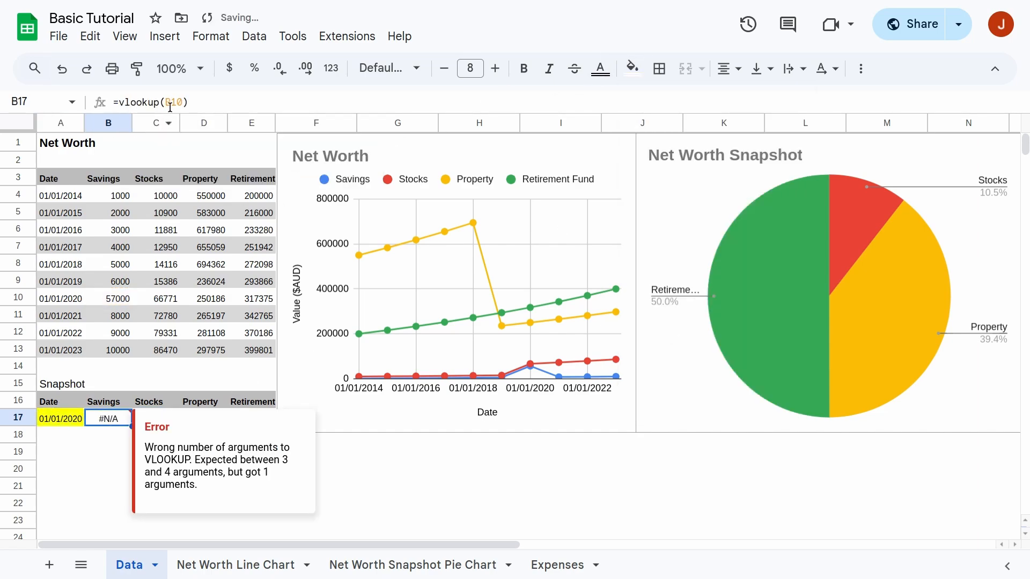
click(170, 105)
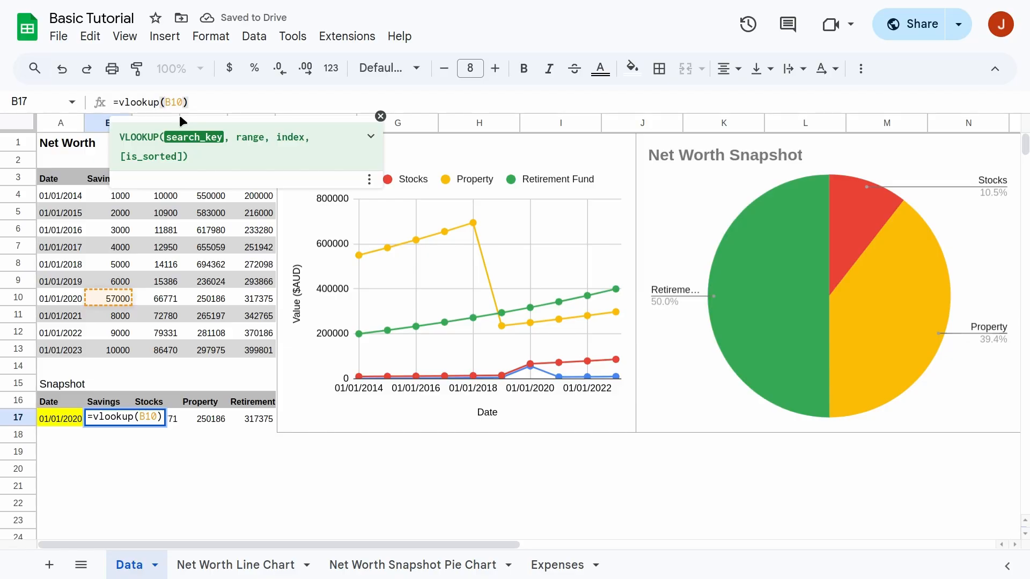
text(a17)
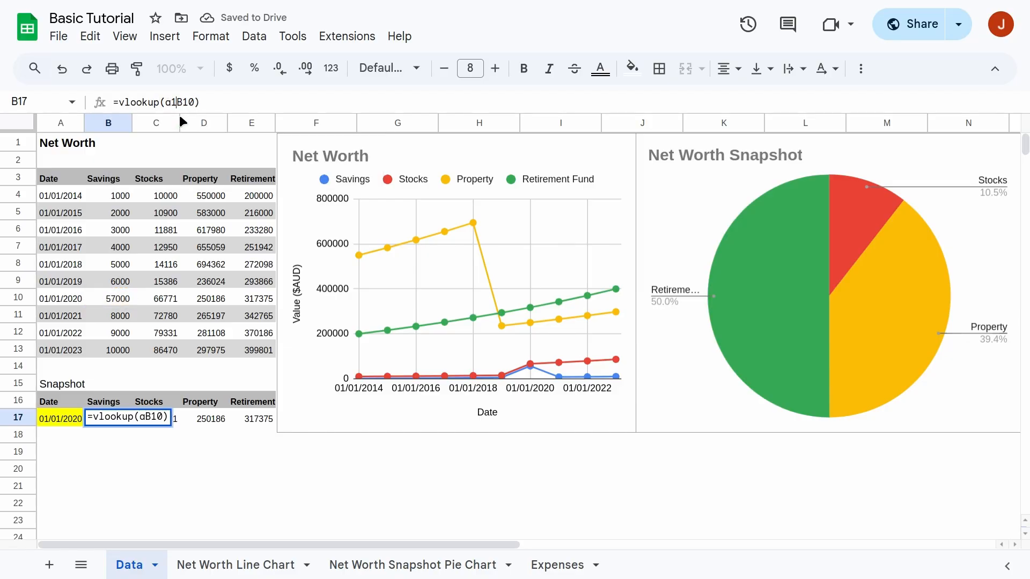
text(=)
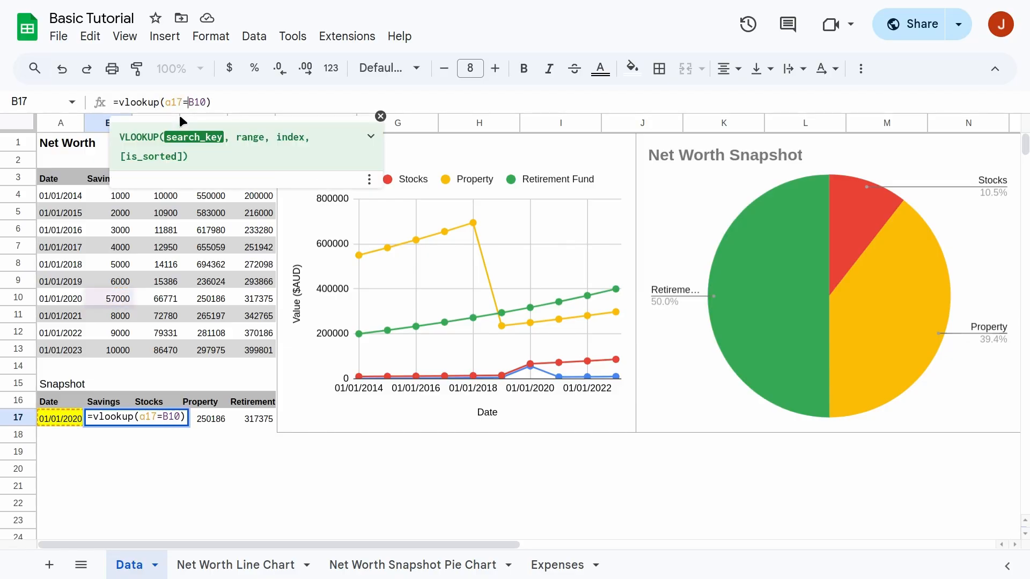
key(Left)
text(,)
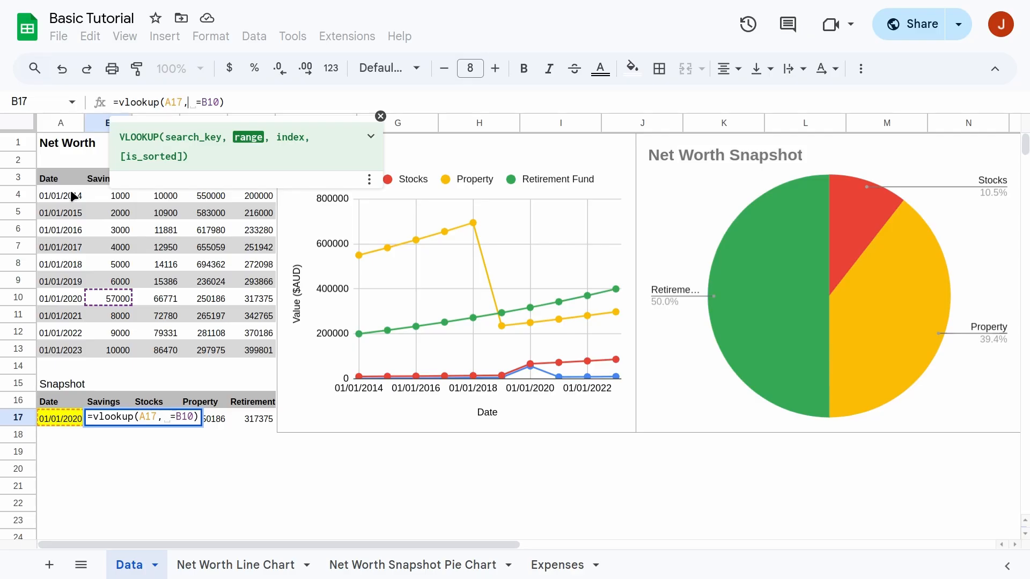
drag(71, 193, 262, 348)
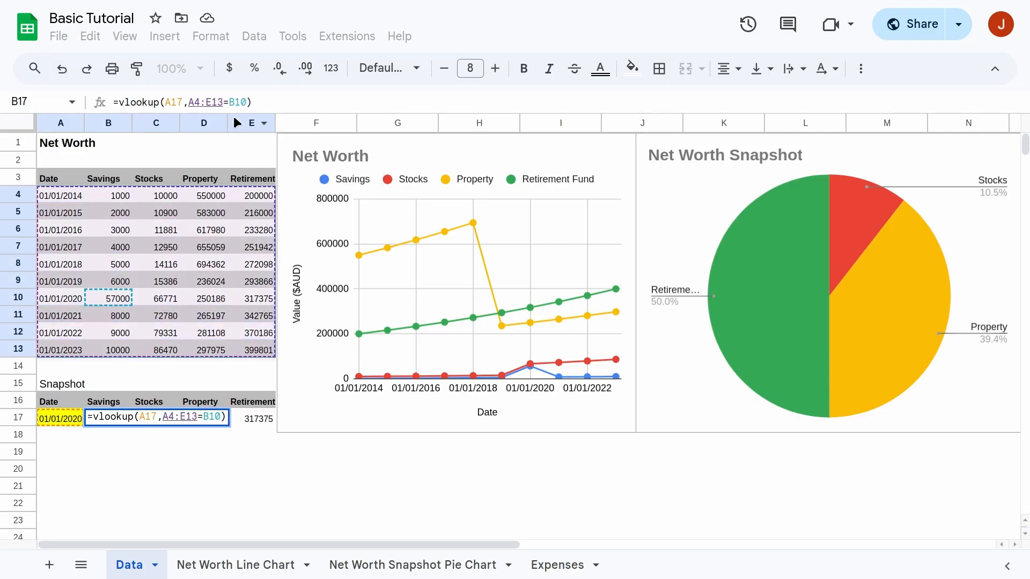
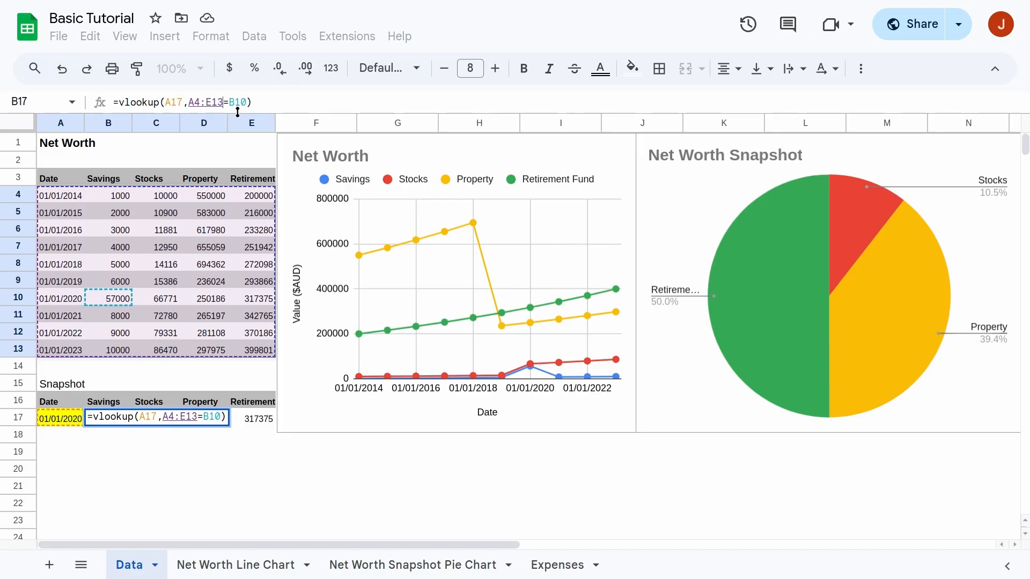
Set the VLOOKUP index to 2 and remove the leftover =B10, so B17 holds =vlookup(A17,A4:E13,2).
text(,2)
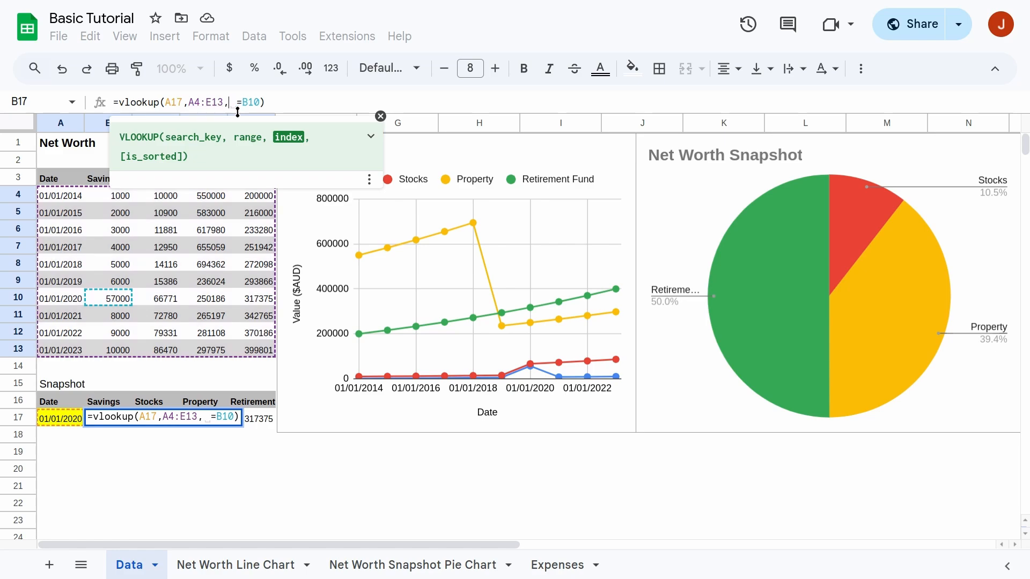
key(Delete)
key(Delete)
key(Delete)
key(Delete)
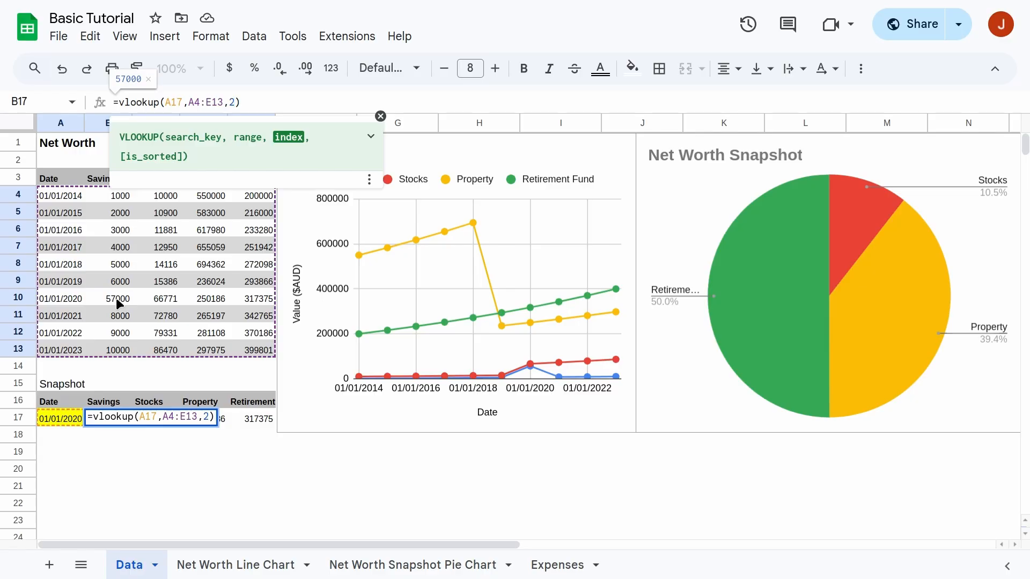
key(Return)
Lock the references in B17's VLOOKUP so the formula is =vlookup($A17,$A$4:$E$13,2).
key(Up)
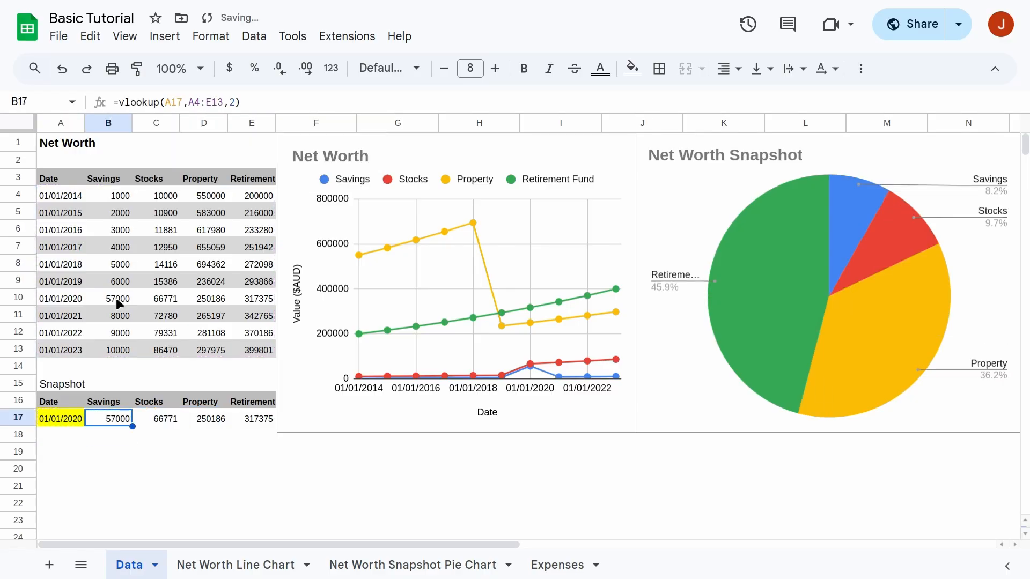
click(165, 101)
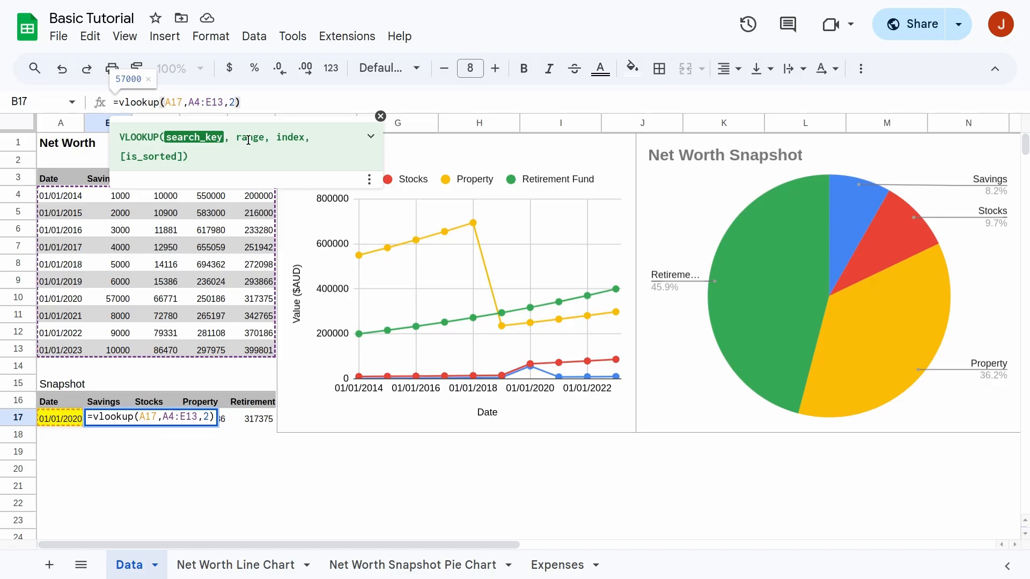
text($)
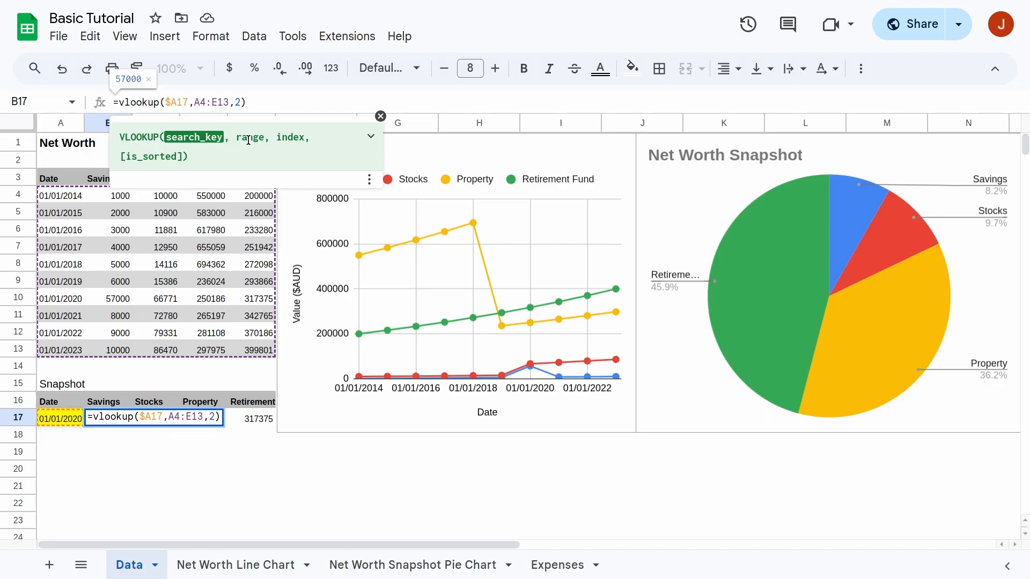
key(Right)
key(Right)
key(Right)
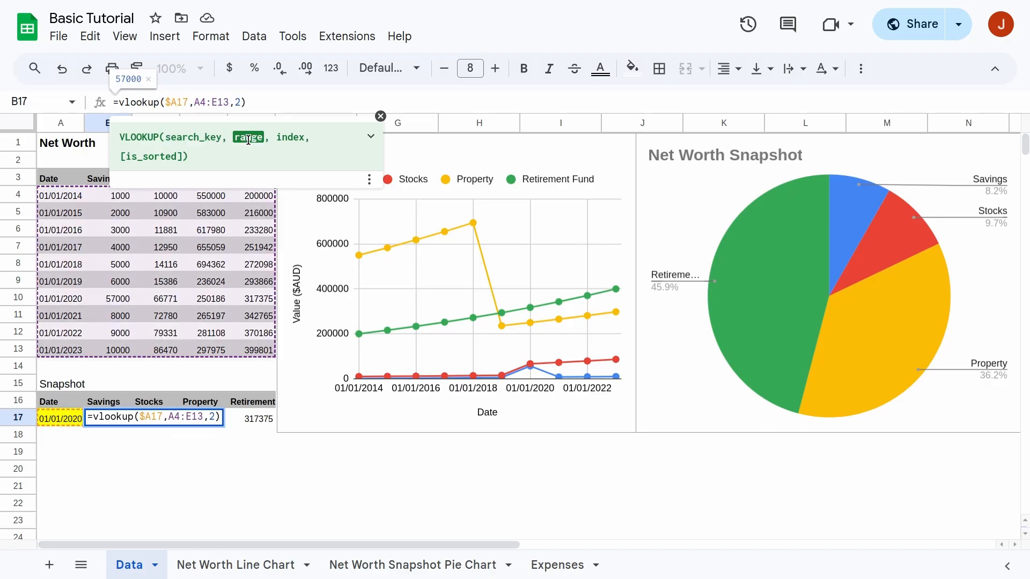
text($)
key(Right)
text($)
key(Right)
key(Right)
text($)
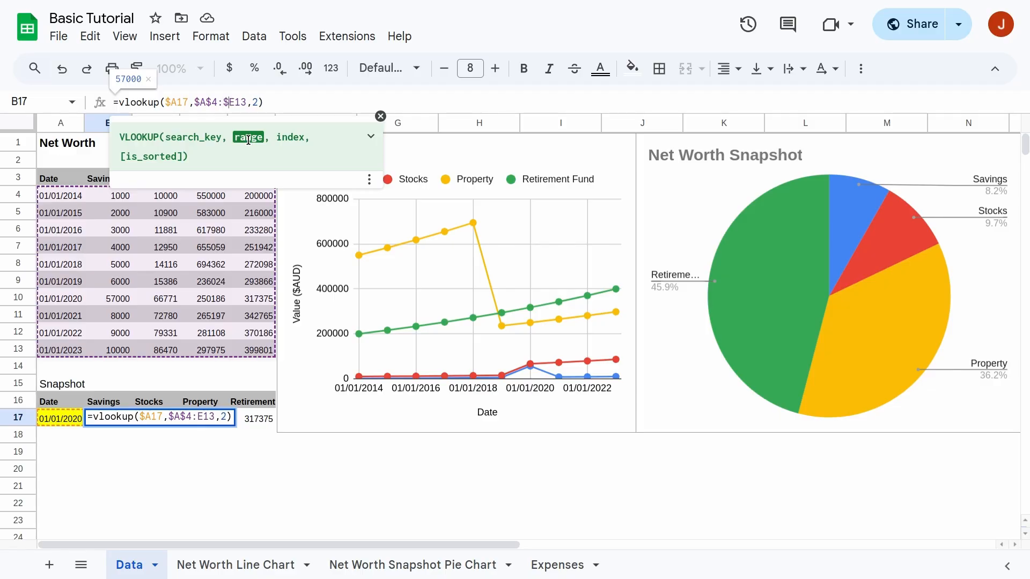
key(Right)
text($)
key(Return)
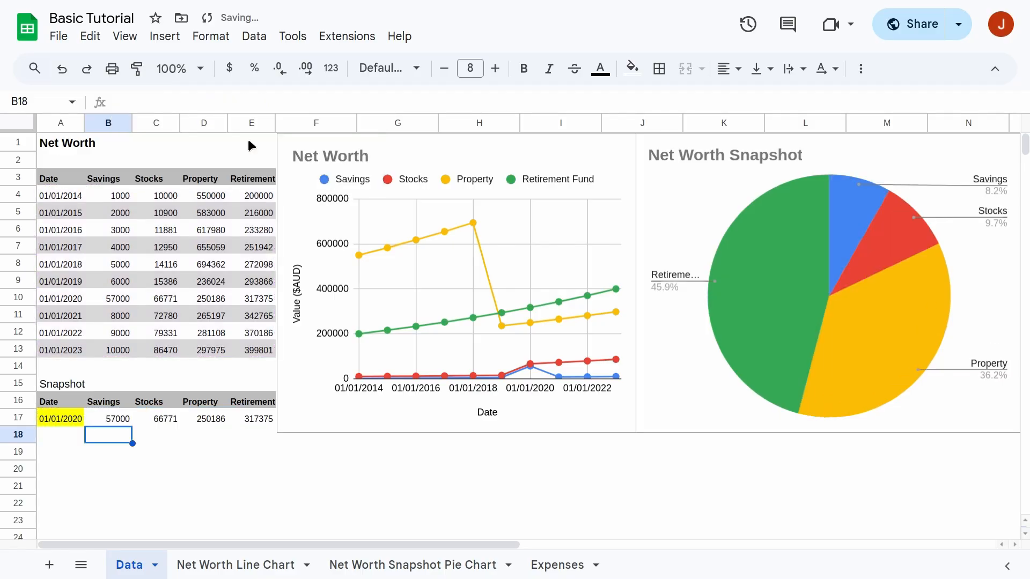
Fill the B17 VLOOKUP formula across the snapshot row through E17.
key(Up)
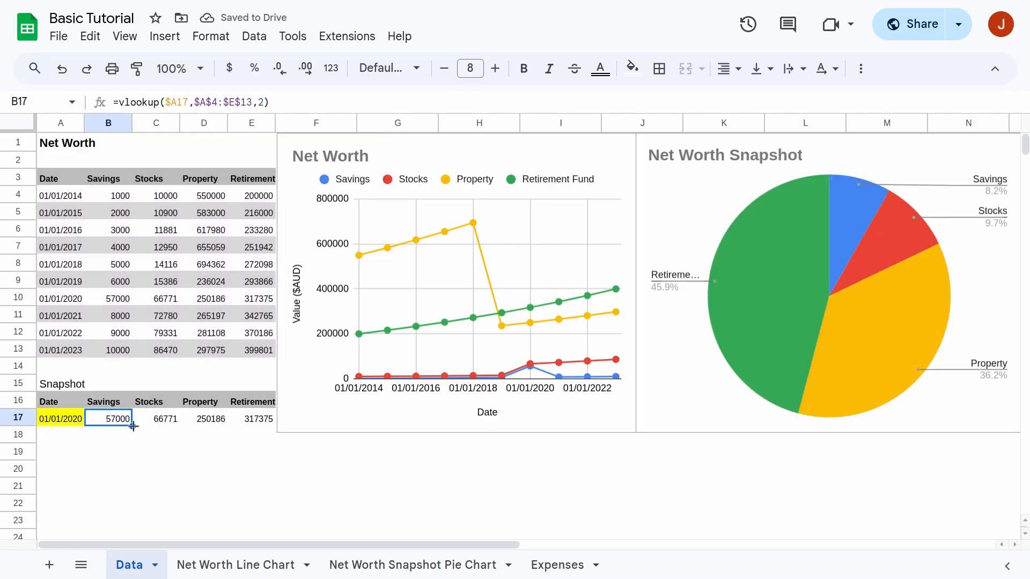
drag(132, 426, 264, 429)
drag(156, 452, 153, 435)
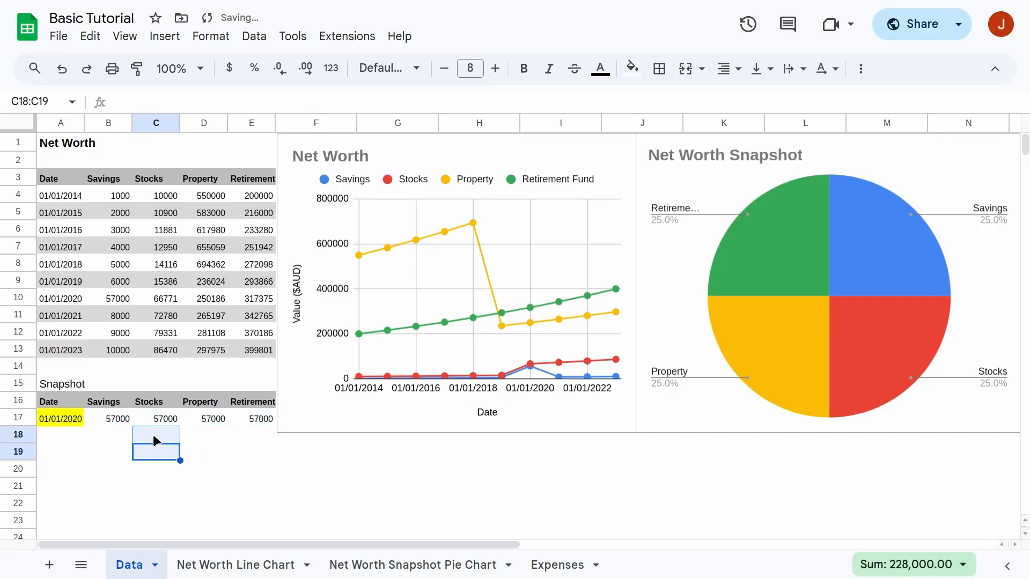
Set the VLOOKUP index in the Stocks snapshot cell C17 to 3.
click(156, 417)
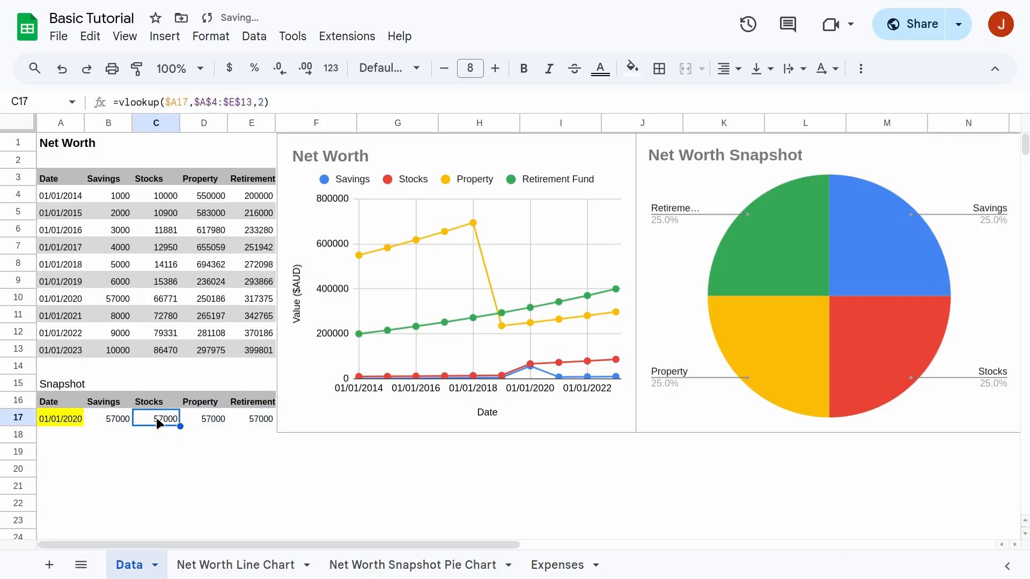
click(263, 102)
key(BackSpace)
text(3)
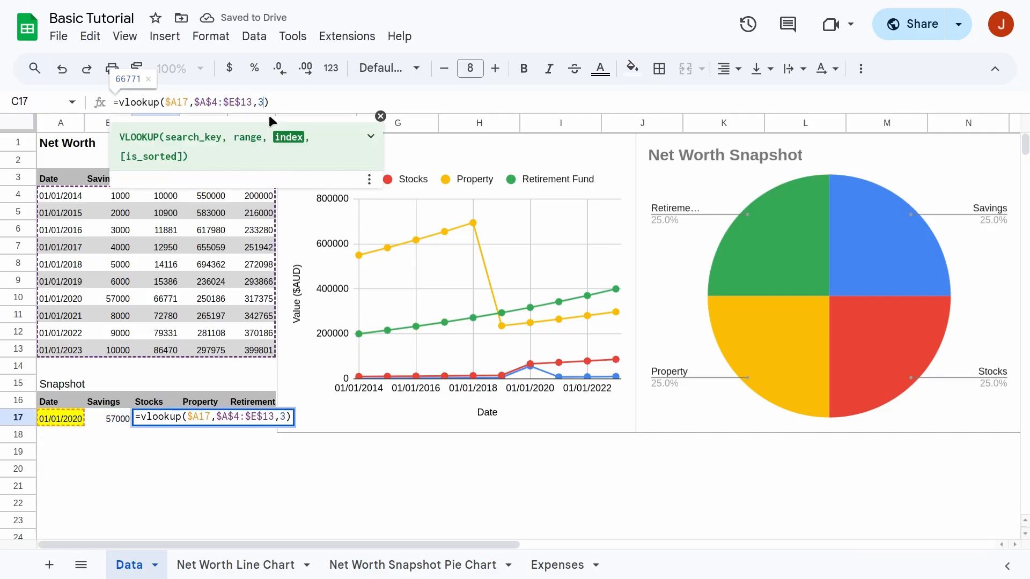
key(Tab)
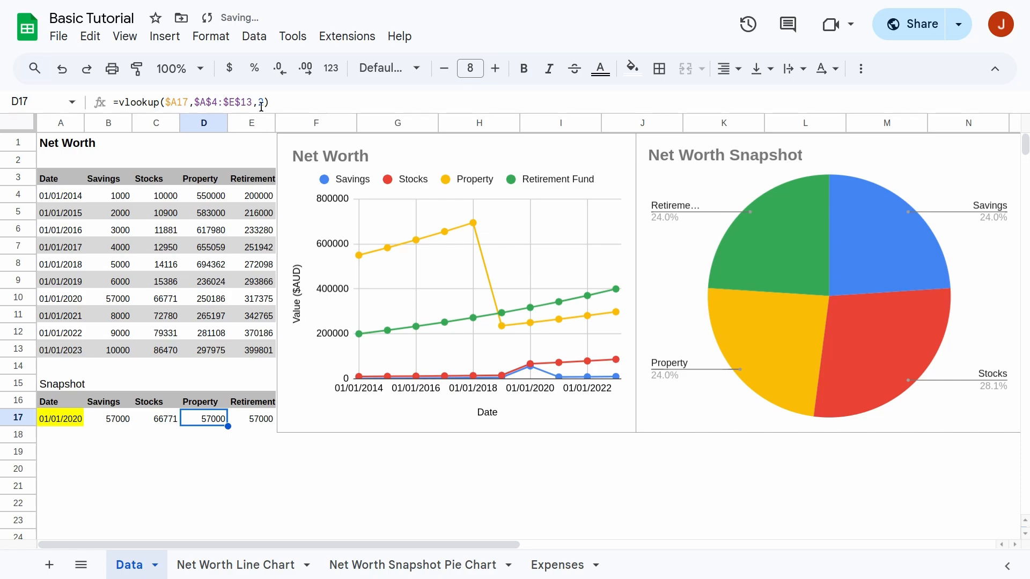
Set the VLOOKUP index in the Property snapshot cell D17 to 4.
click(263, 103)
key(BackSpace)
text(4)
key(Return)
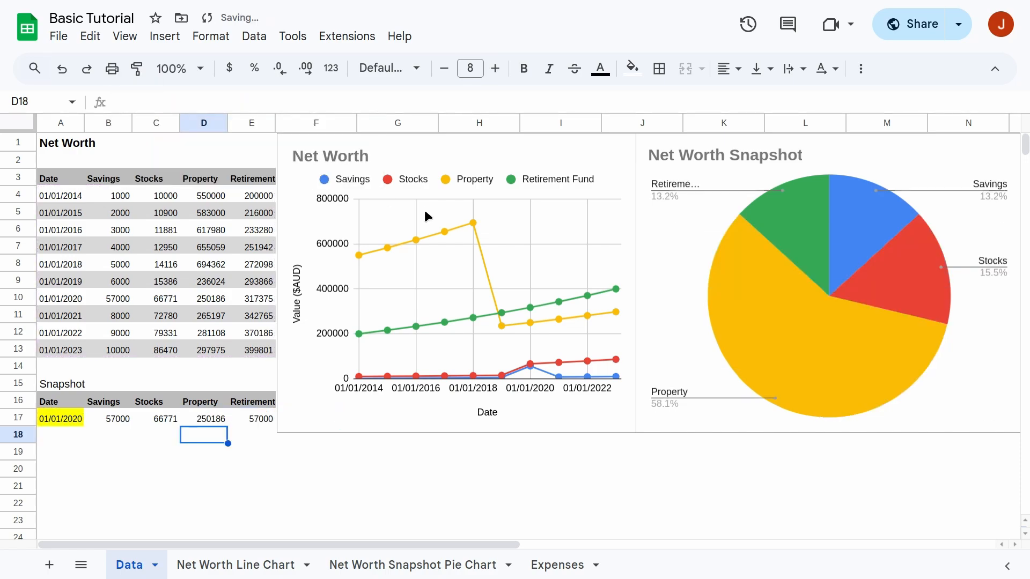
Set the VLOOKUP index in the Retirement snapshot cell E17 to 5.
key(Up)
key(Right)
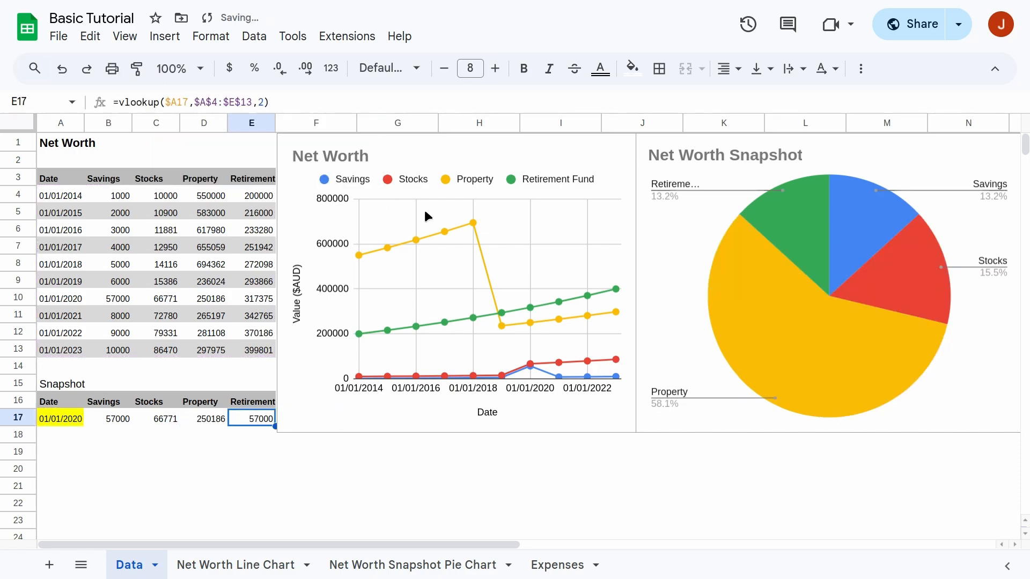
click(269, 103)
key(BackSpace)
text(5)
key(Return)
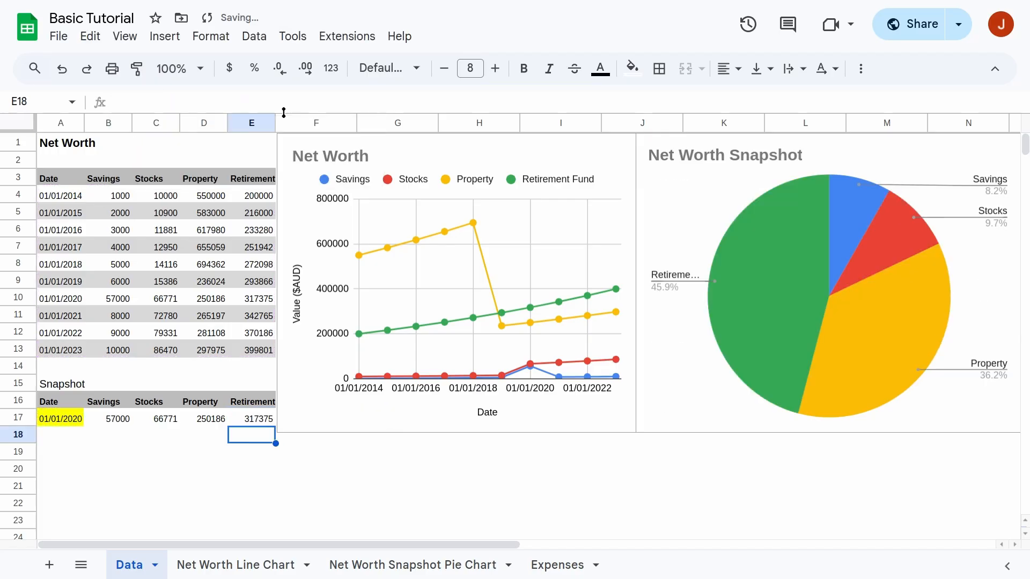
key(Left)
key(Down)
key(Up)
key(Up)
key(Left)
key(Left)
key(Left)
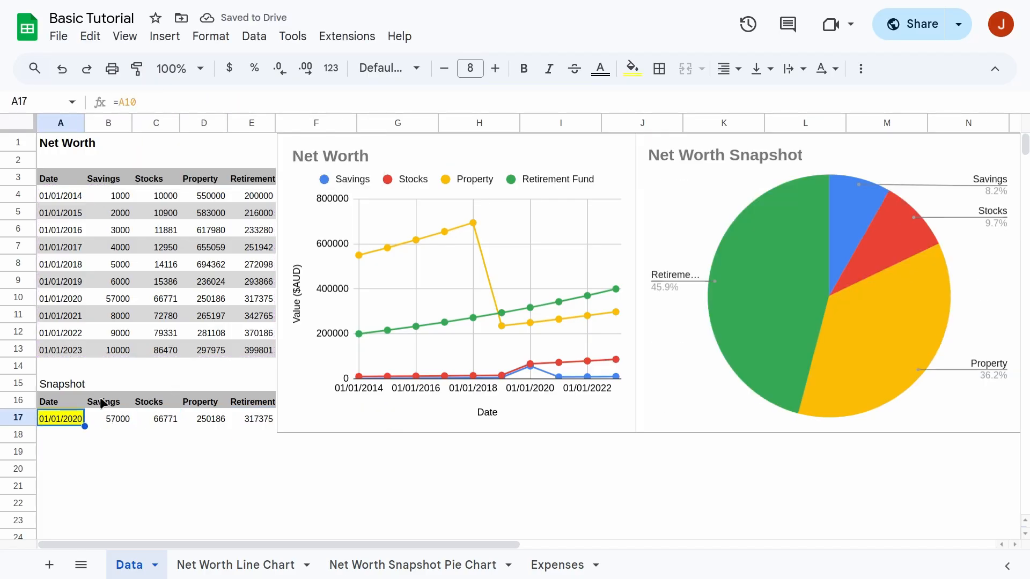
key(Down)
key(Down)
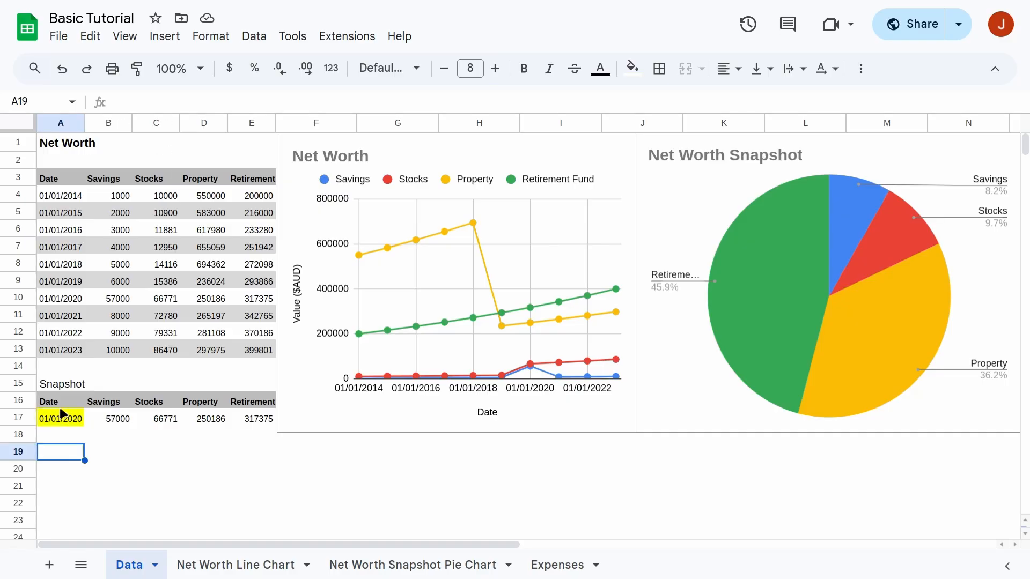
Replace the reference formula in the snapshot date cell A17 with the date 01/01/2017.
click(63, 424)
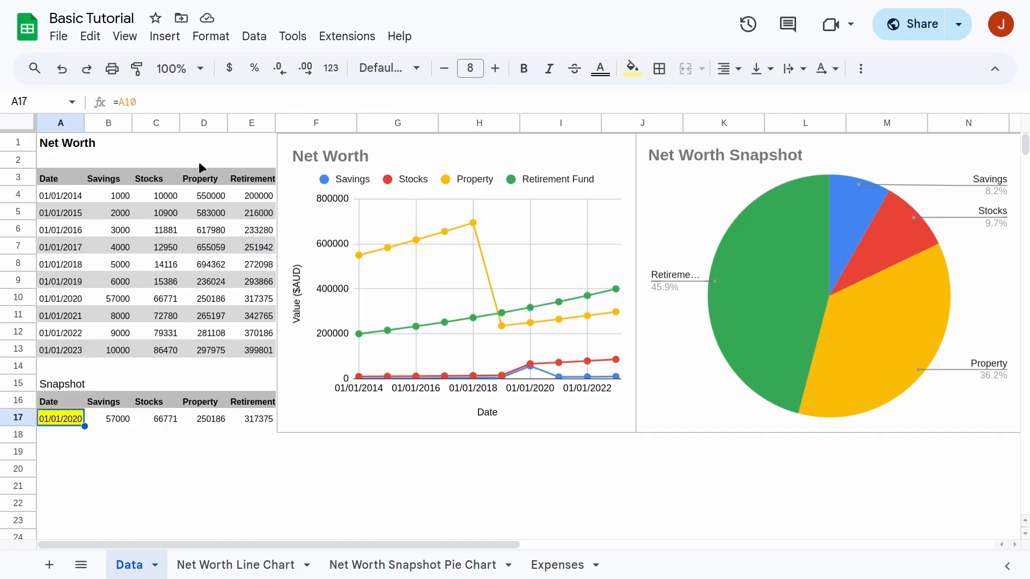
double_click(127, 103)
key(BackSpace)
key(BackSpace)
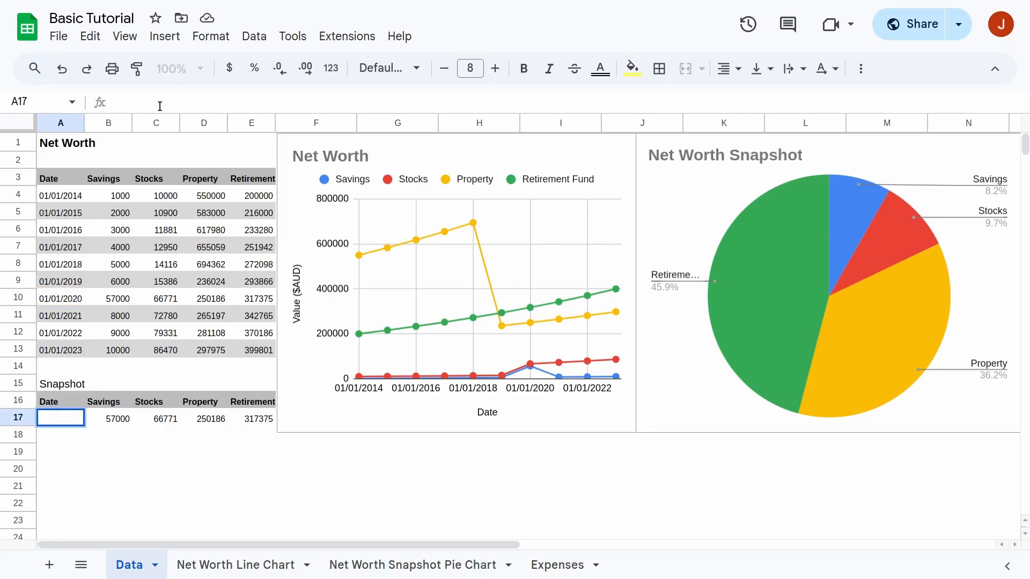
text(01/01/2017)
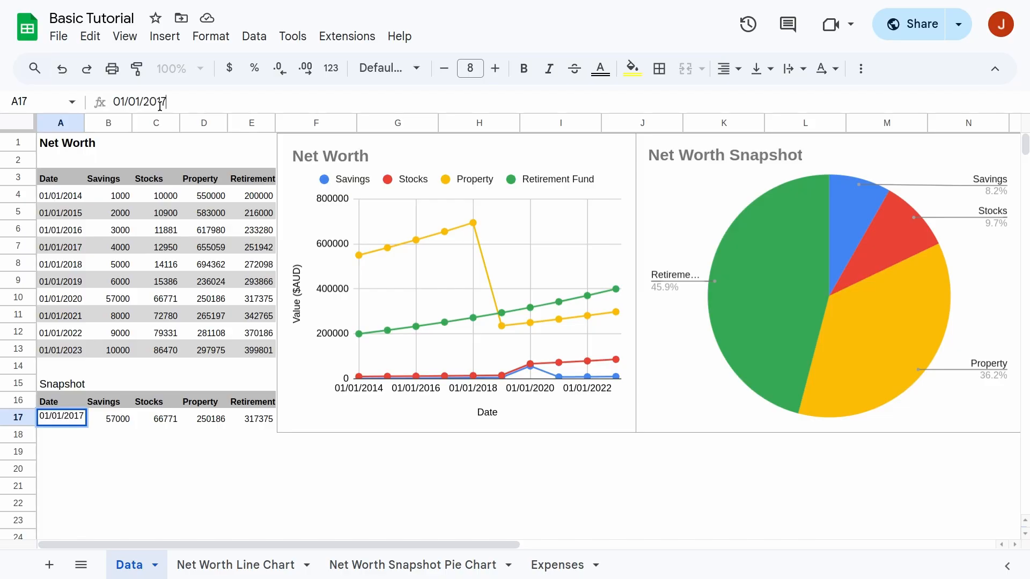
key(Return)
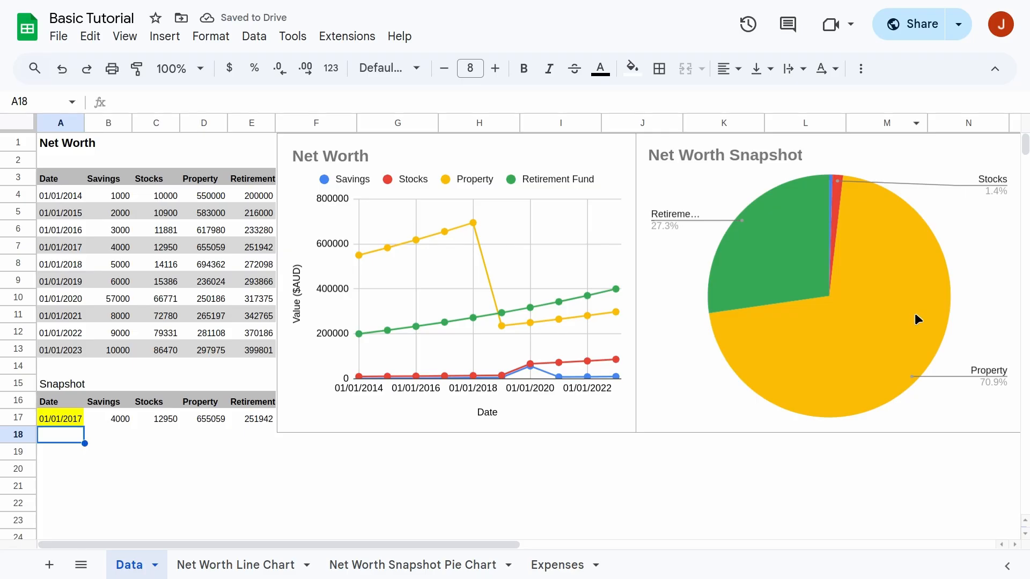
Clear the contents of the snapshot date cell A17.
click(60, 417)
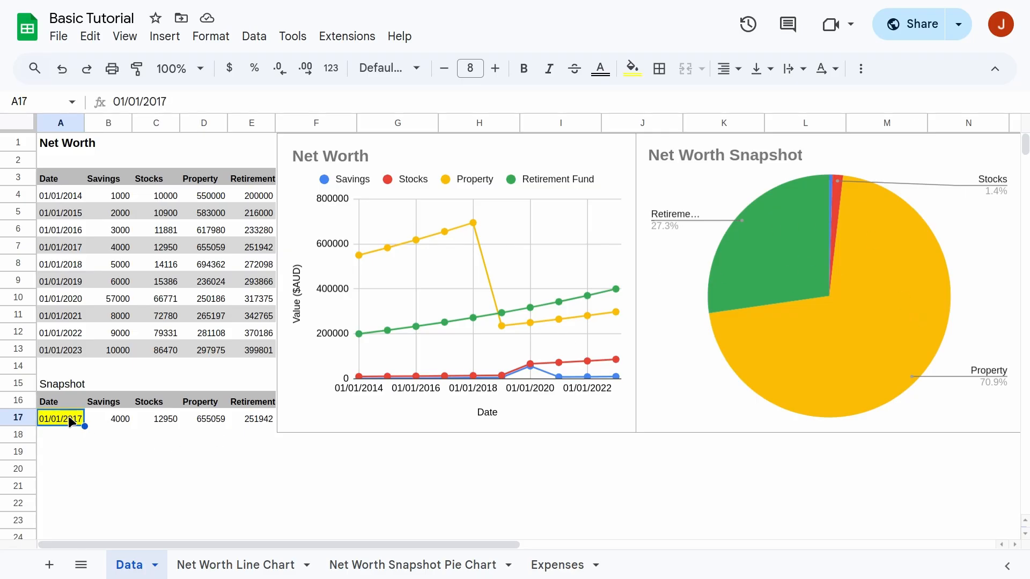
drag(172, 100, 109, 99)
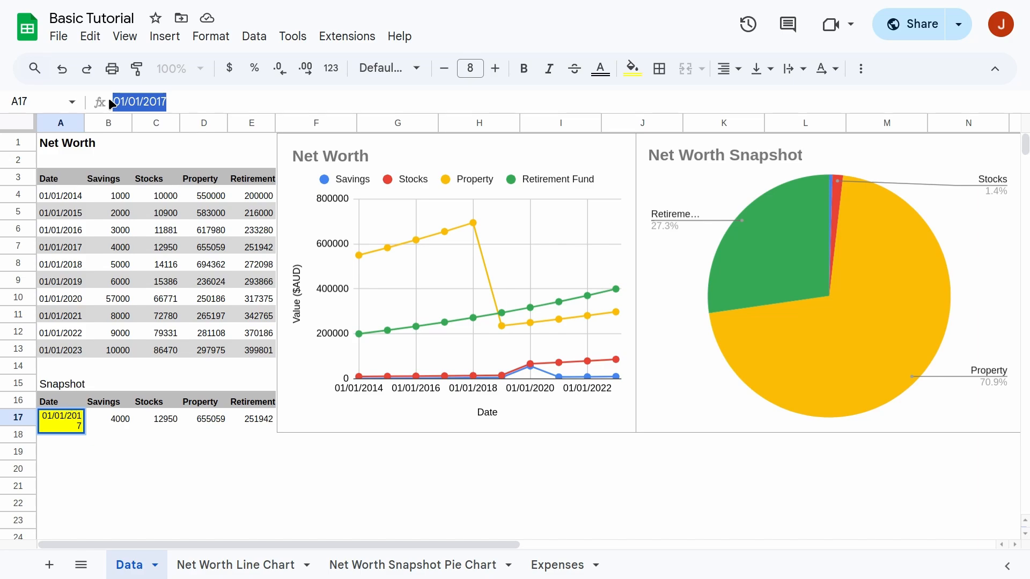
key(BackSpace)
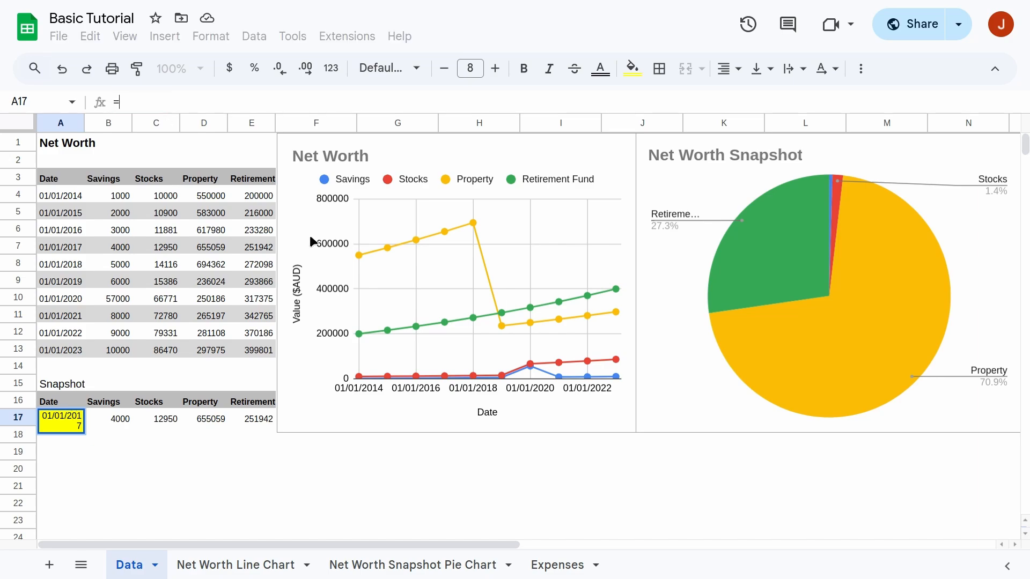
click(256, 469)
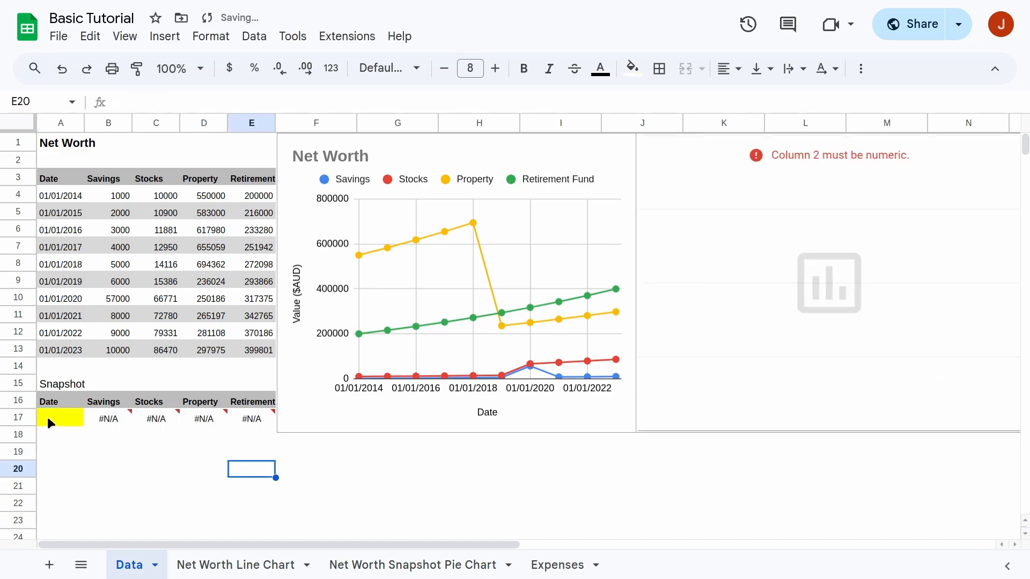
Add a data validation rule to cell A17 using Dropdown (from a range) with the dates in Data!A4:A13.
click(51, 415)
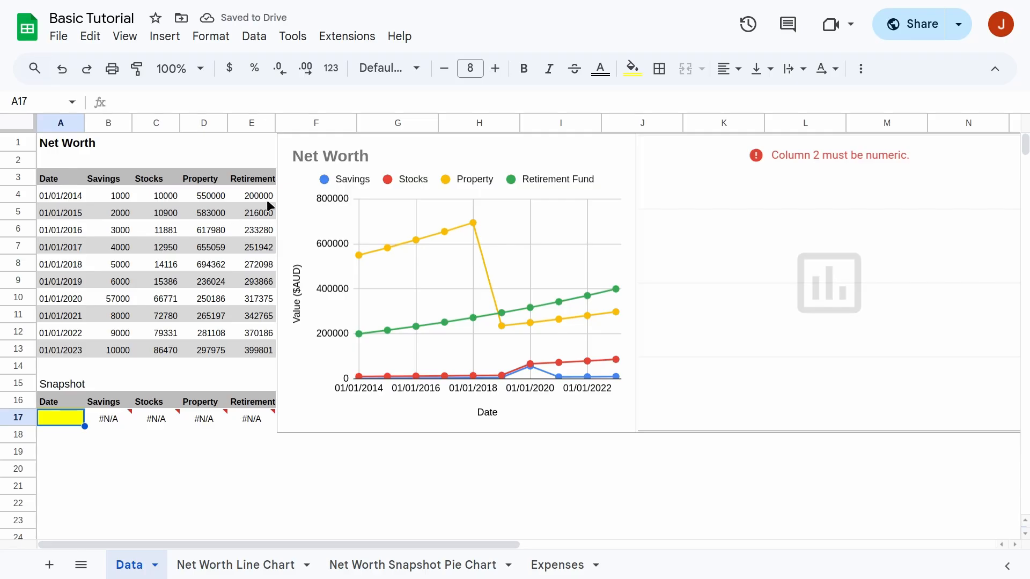
click(254, 36)
click(317, 393)
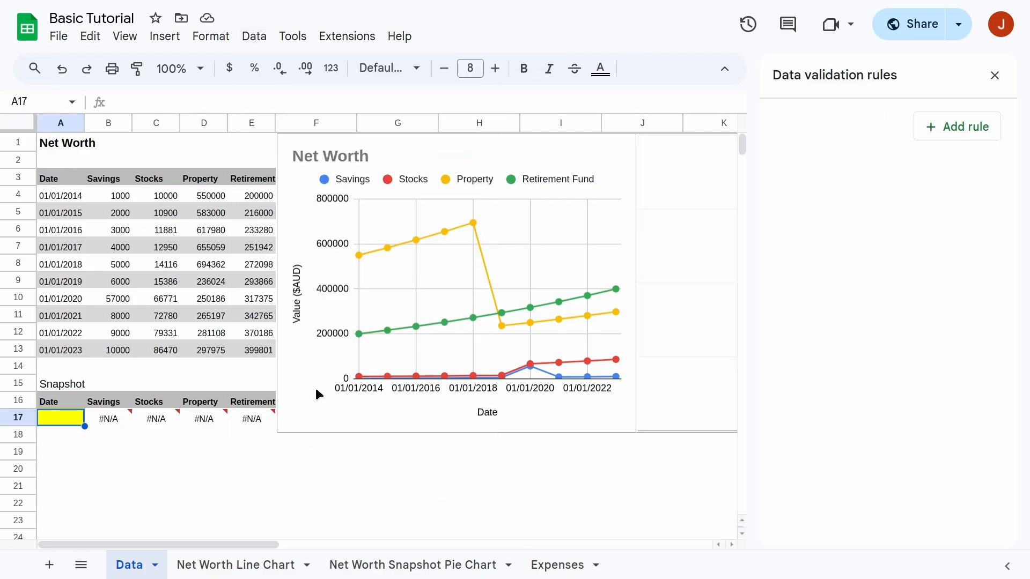
click(960, 129)
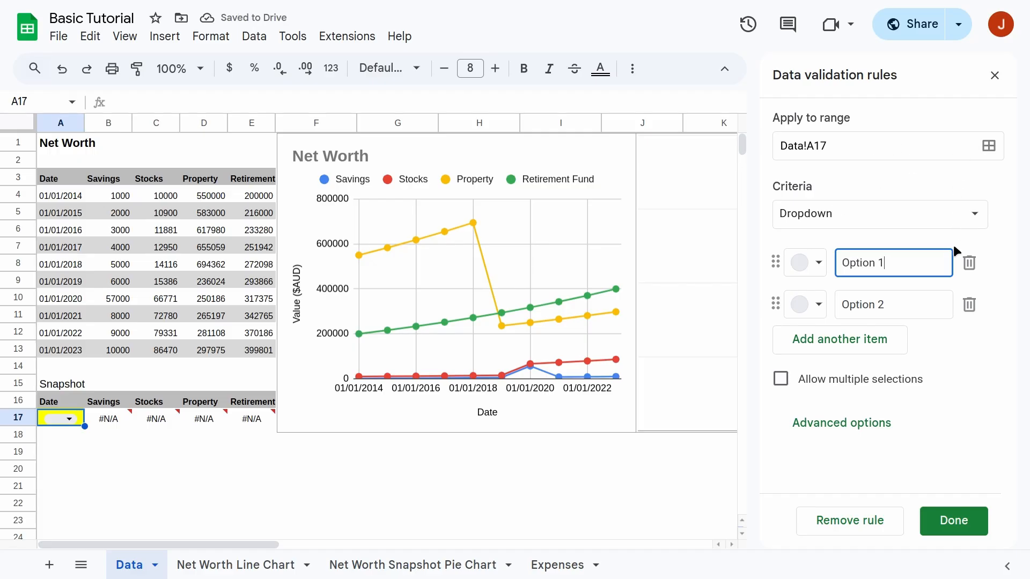
click(912, 215)
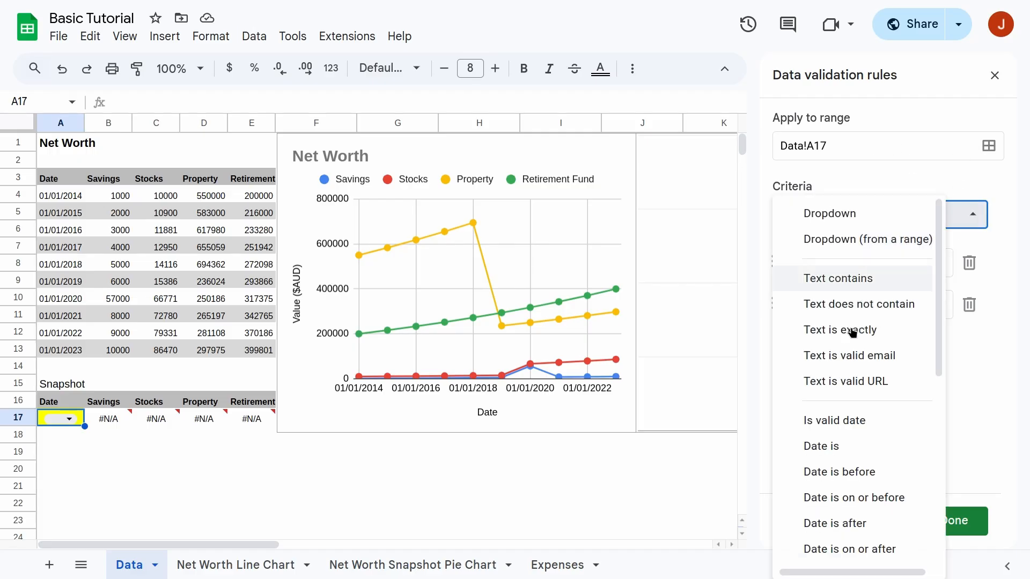
scroll(848, 334, down, 5)
scroll(811, 338, up, 5)
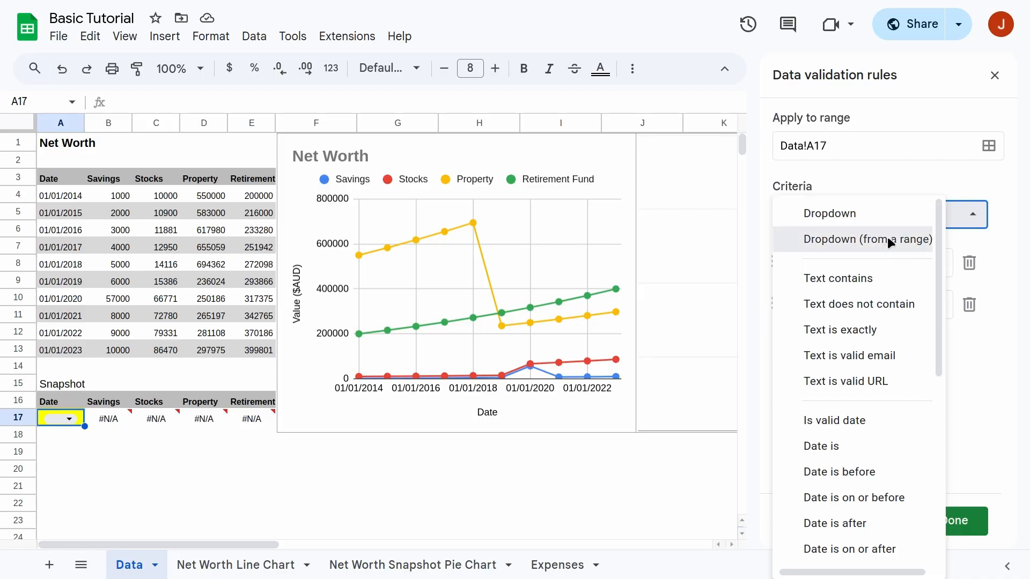
click(887, 237)
click(972, 262)
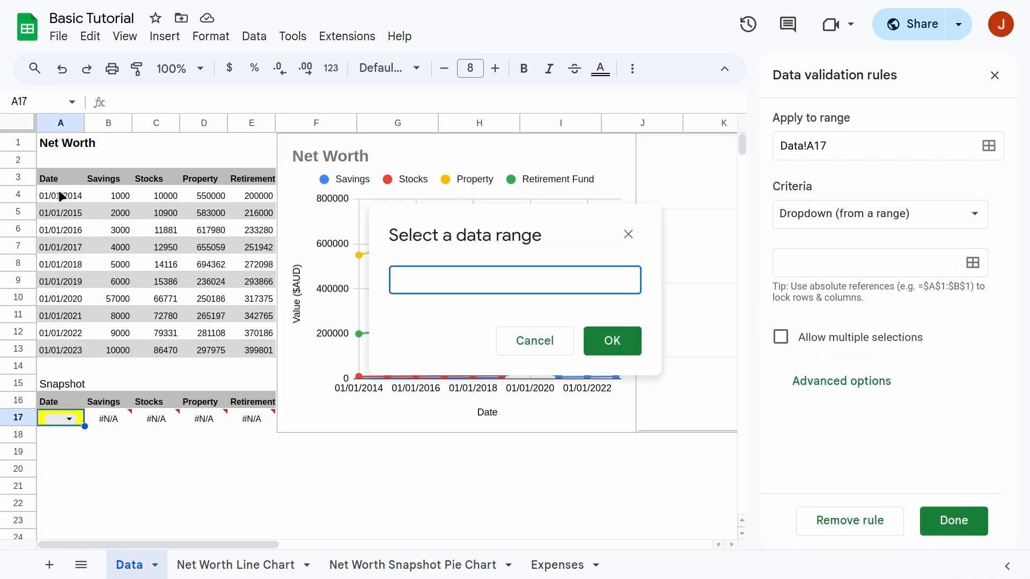
drag(59, 190, 74, 344)
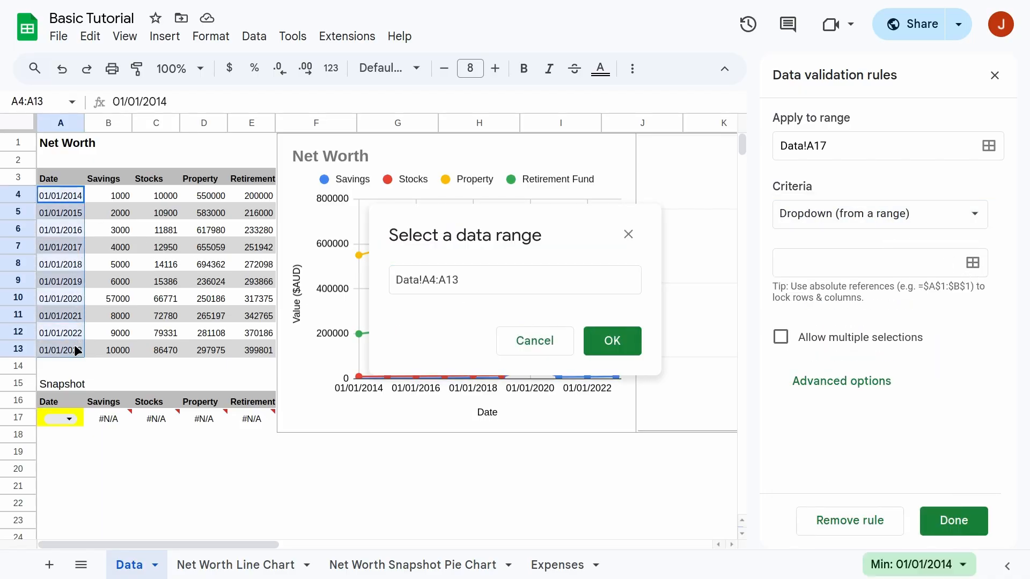
click(609, 341)
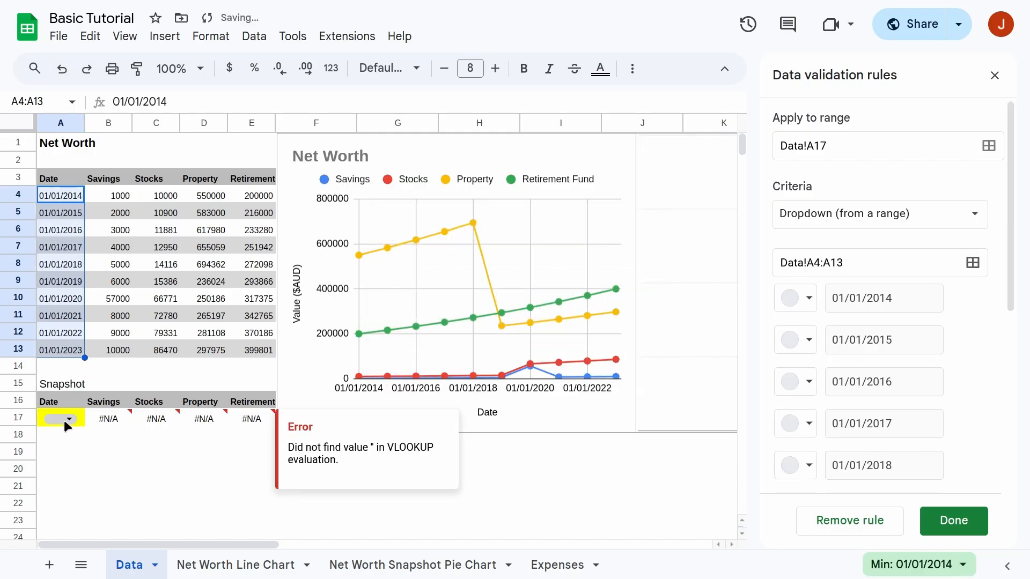
Set the A17 dropdown's display style to Arrow in the advanced options and save the rule.
drag(1011, 233, 983, 455)
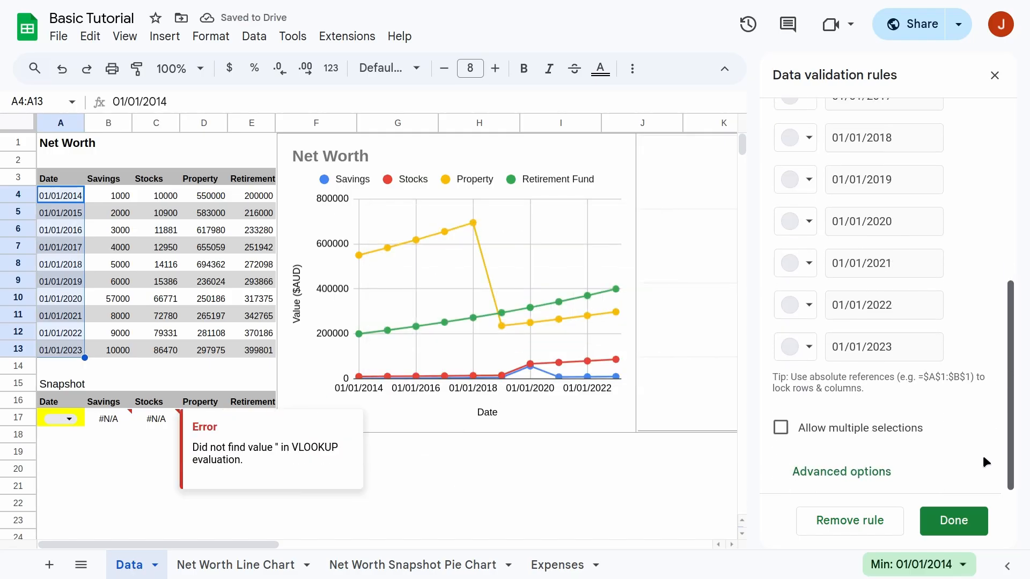
click(866, 482)
drag(1012, 317, 977, 426)
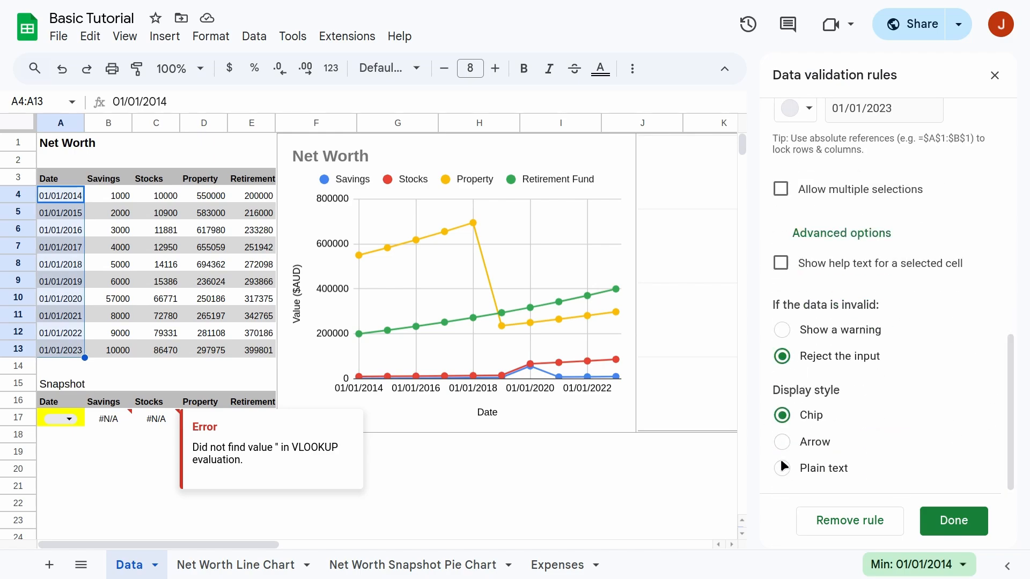
click(782, 441)
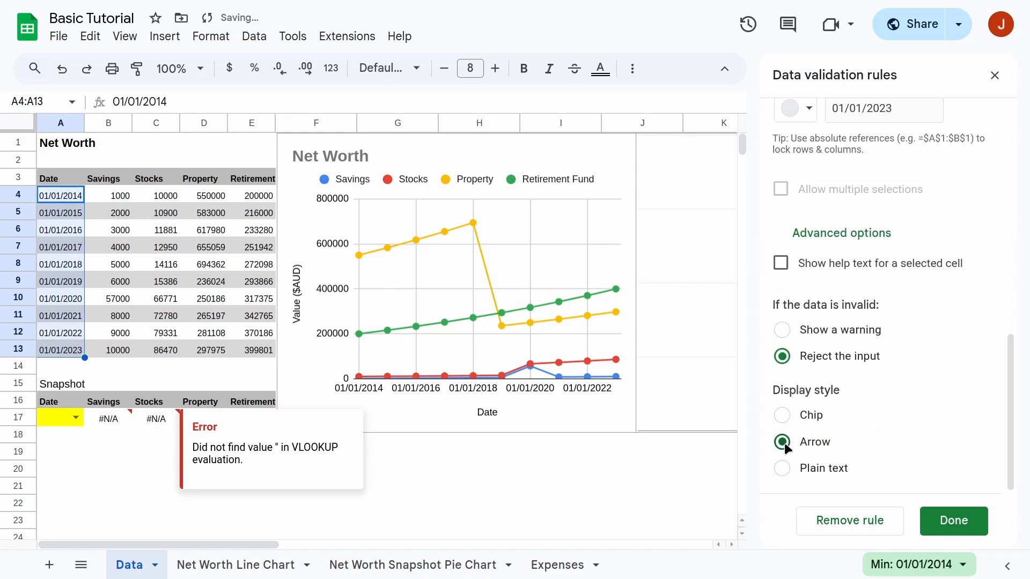
click(955, 524)
click(159, 451)
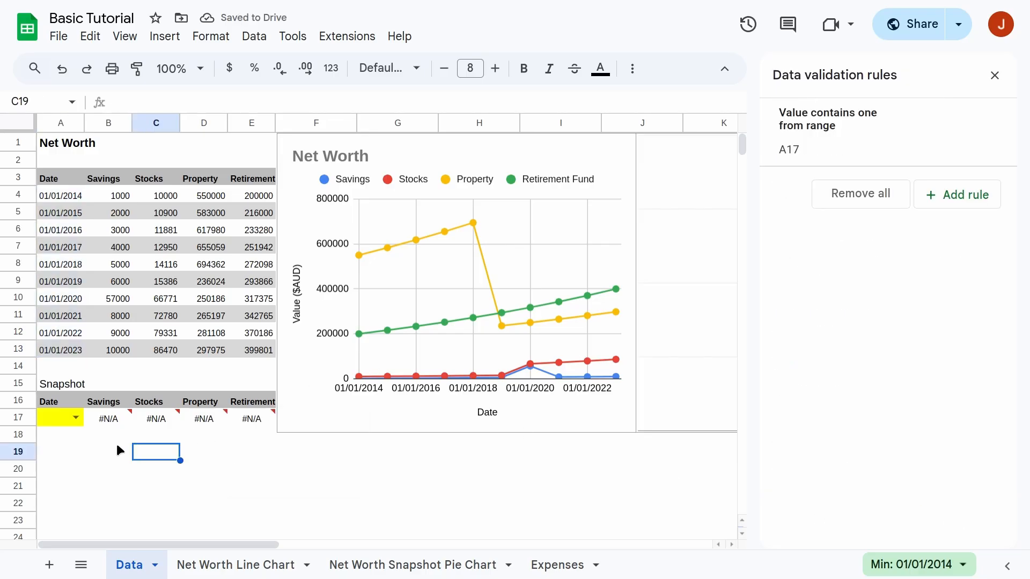
Close the validation rules and change the fill of cell A17 to a pale yellow.
click(62, 417)
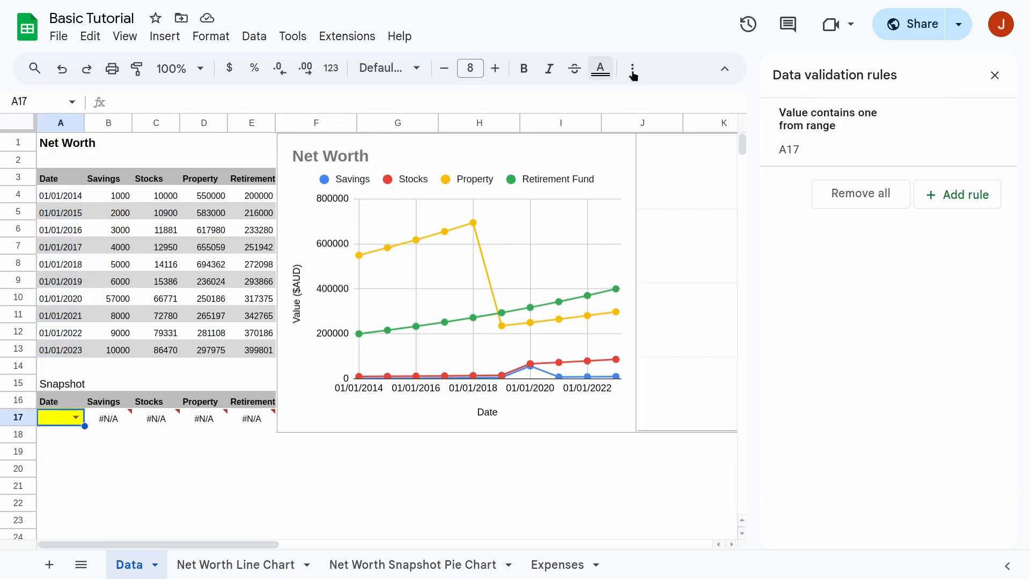
click(995, 75)
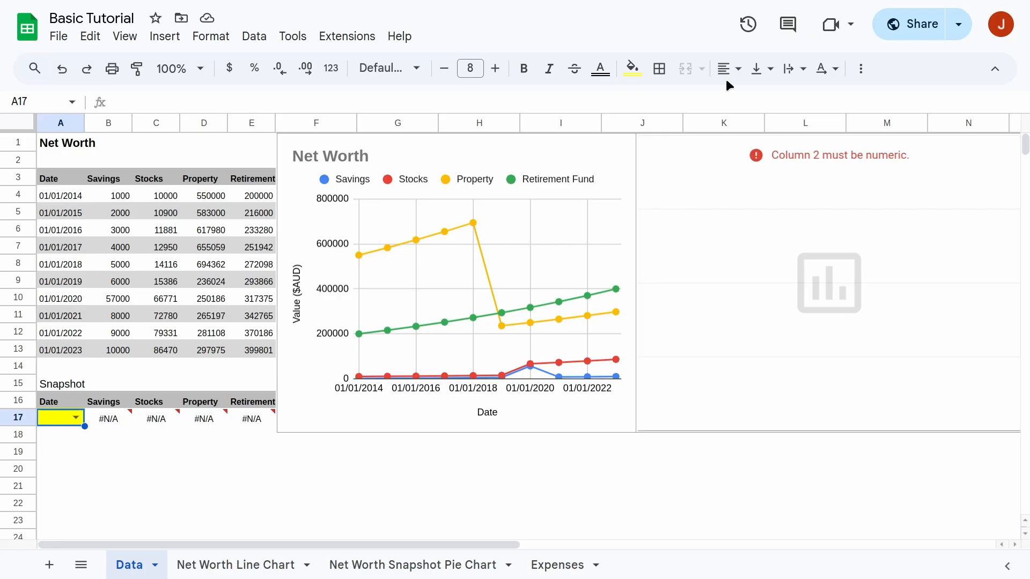
click(641, 72)
click(683, 171)
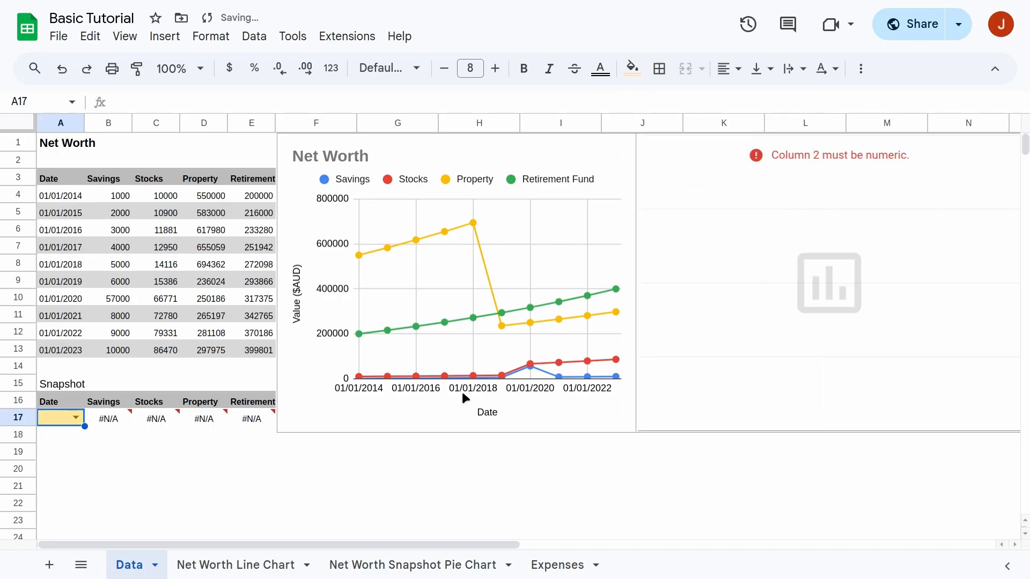
Choose 01/01/2021 from the date dropdown in cell A17.
click(159, 489)
click(78, 406)
click(76, 418)
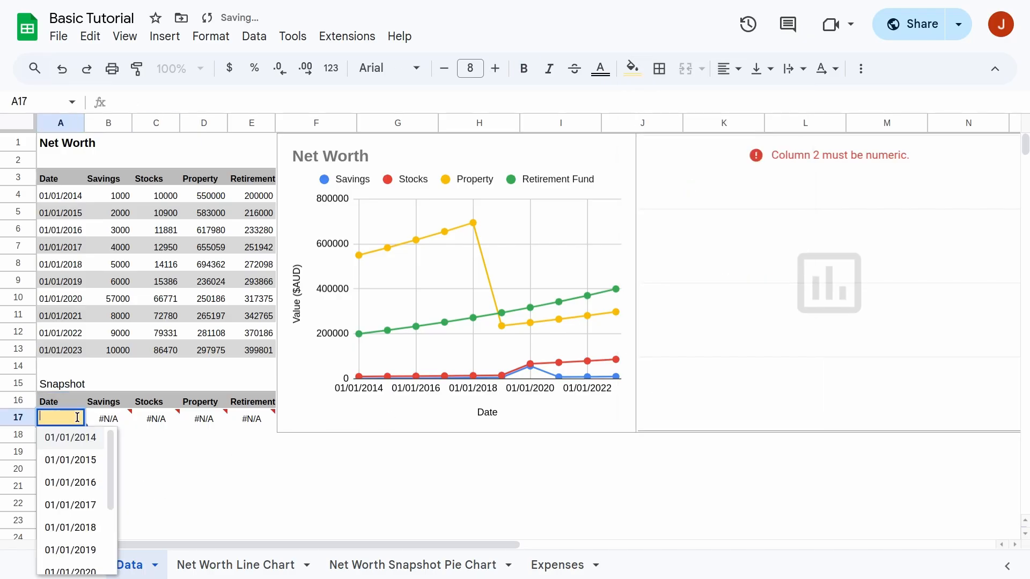
drag(111, 464, 104, 529)
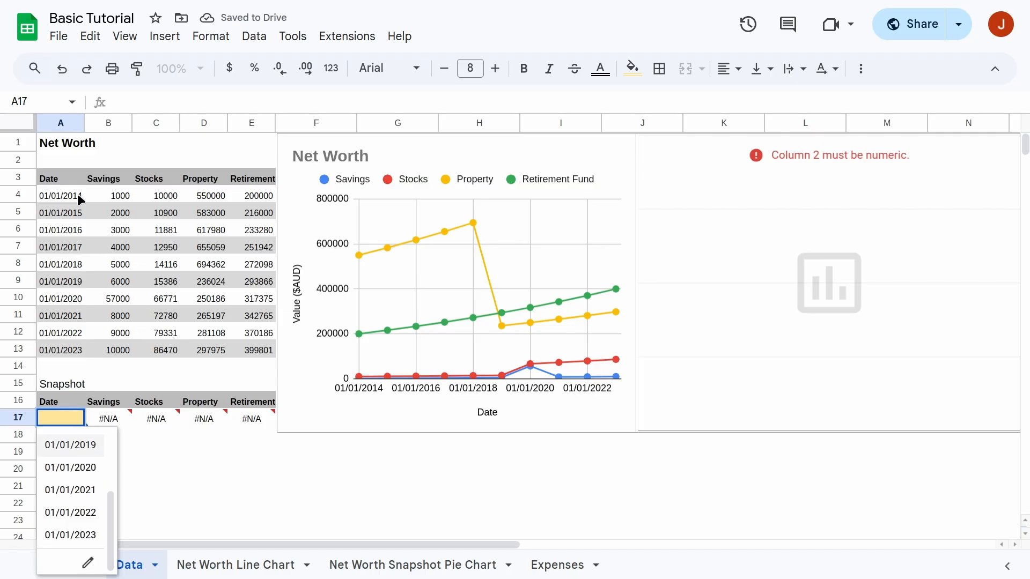
click(78, 491)
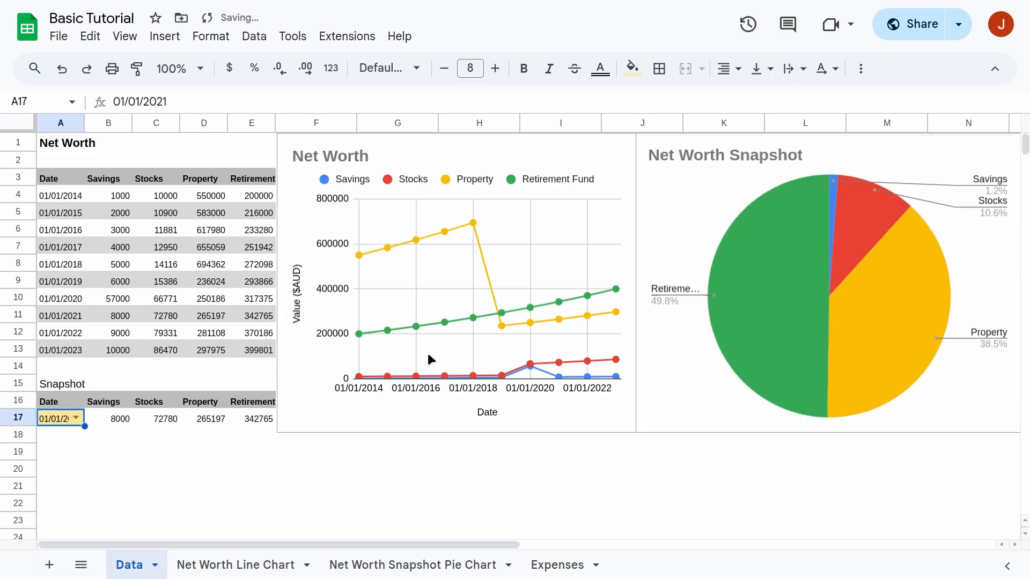
Choose 01/01/2015 from the A17 dropdown and widen column A to fit the full date.
click(76, 418)
click(83, 466)
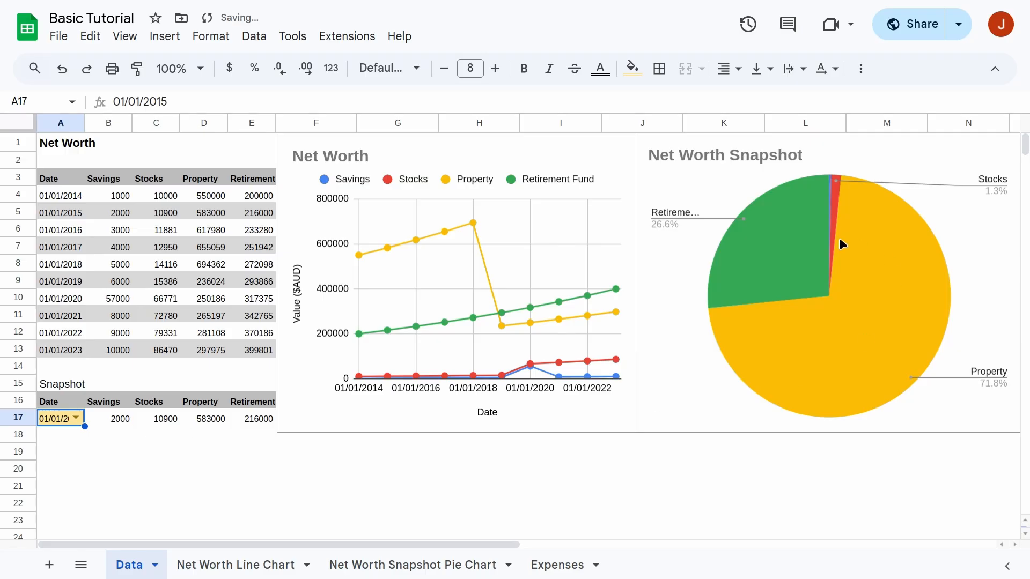
drag(84, 123, 97, 122)
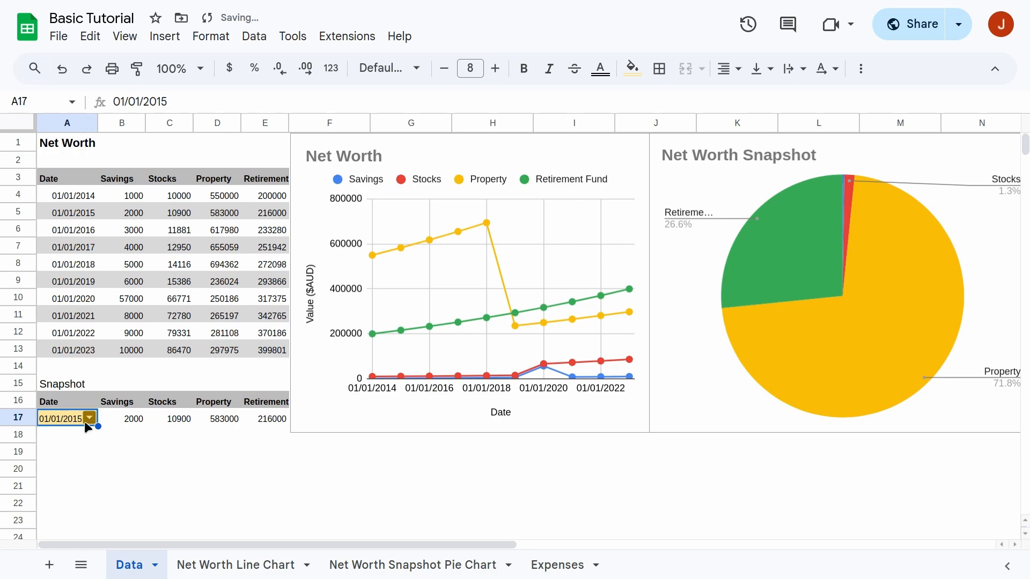
Open the list of dates in the snapshot date cell A17.
click(81, 197)
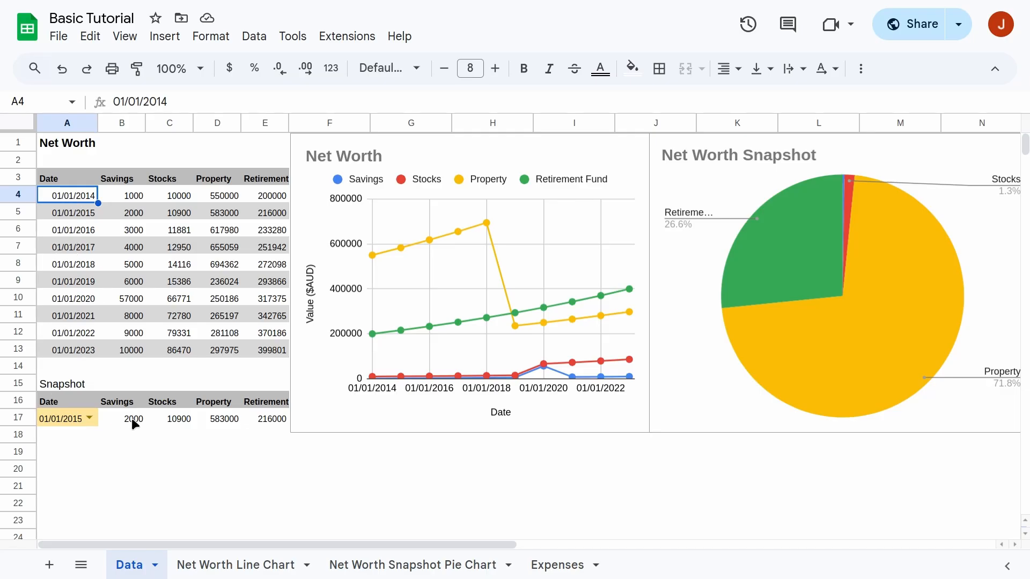
click(91, 417)
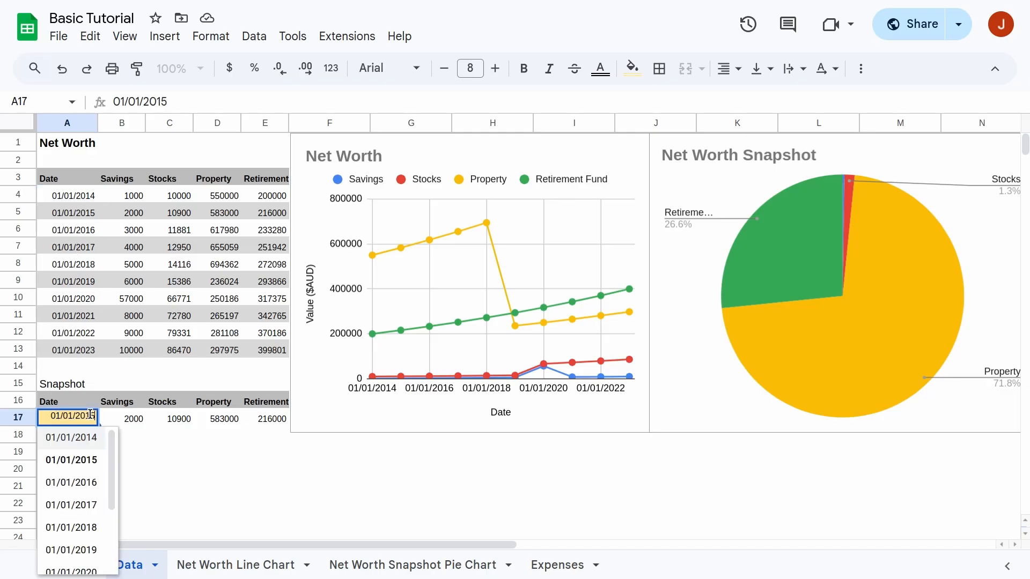